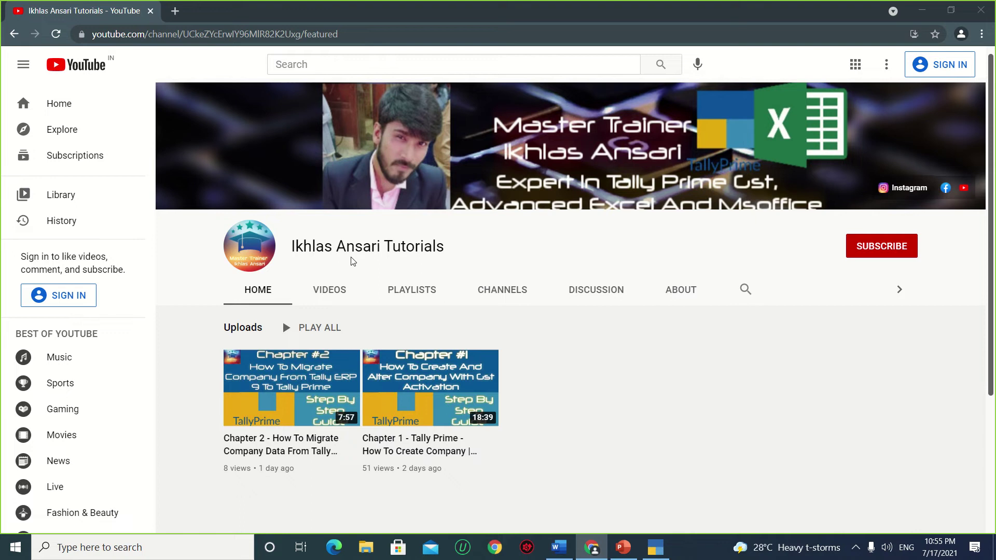
Switch to the Word document and examine the stock table's vegetable names with their groups and categories
{"action": "left_click", "coordinate": [569, 548]}
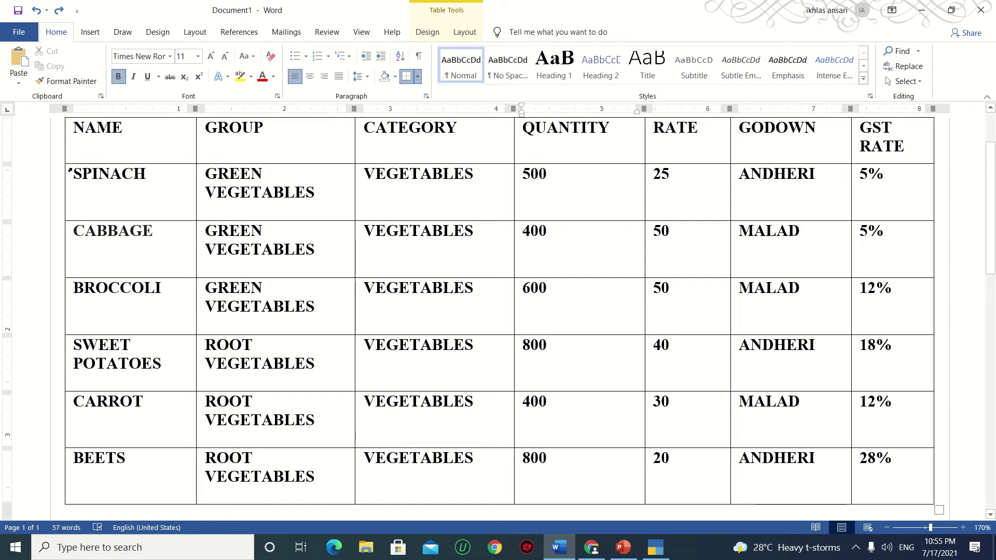
{"action": "left_click_drag", "start_coordinate": [75, 173], "coordinate": [270, 312]}
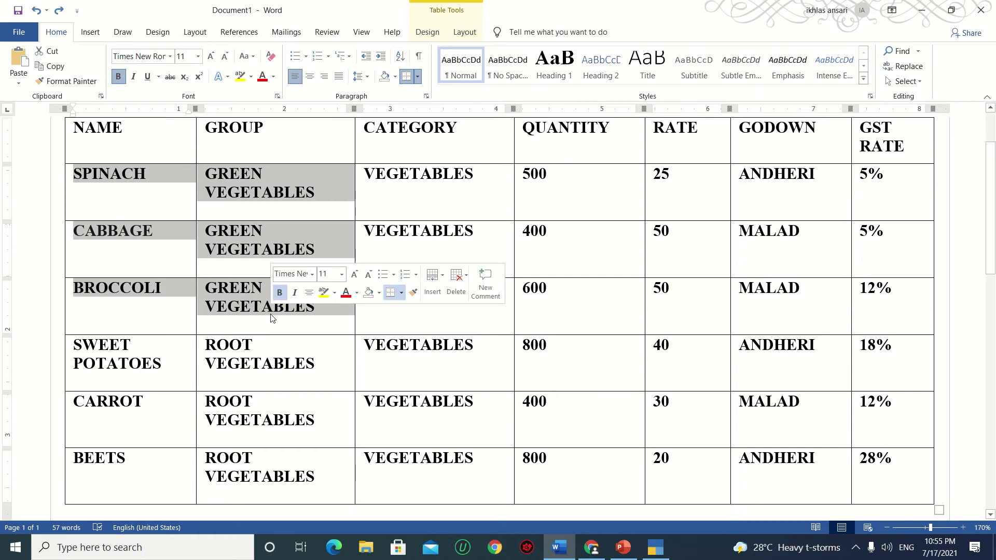
{"action": "left_click_drag", "start_coordinate": [77, 348], "coordinate": [273, 467]}
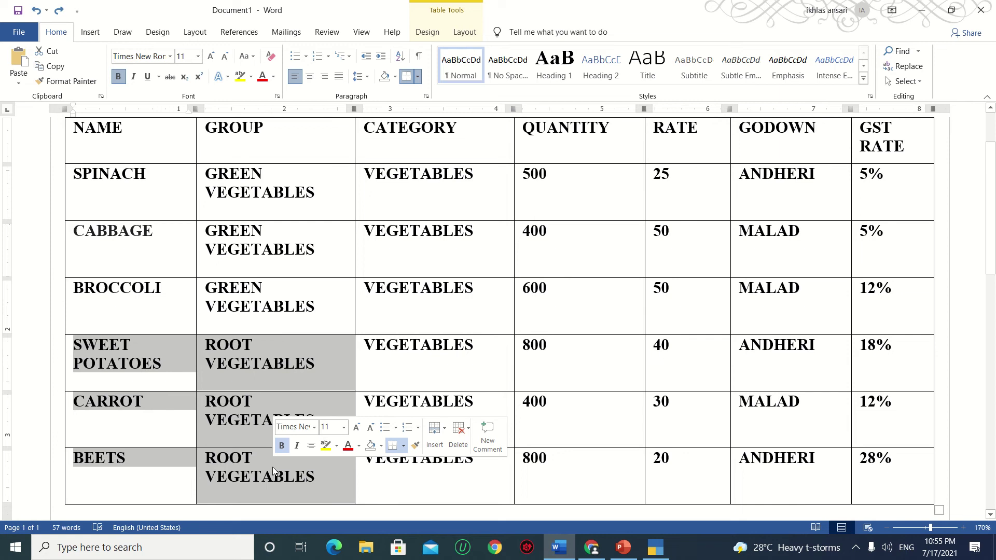
{"action": "left_click", "coordinate": [398, 176]}
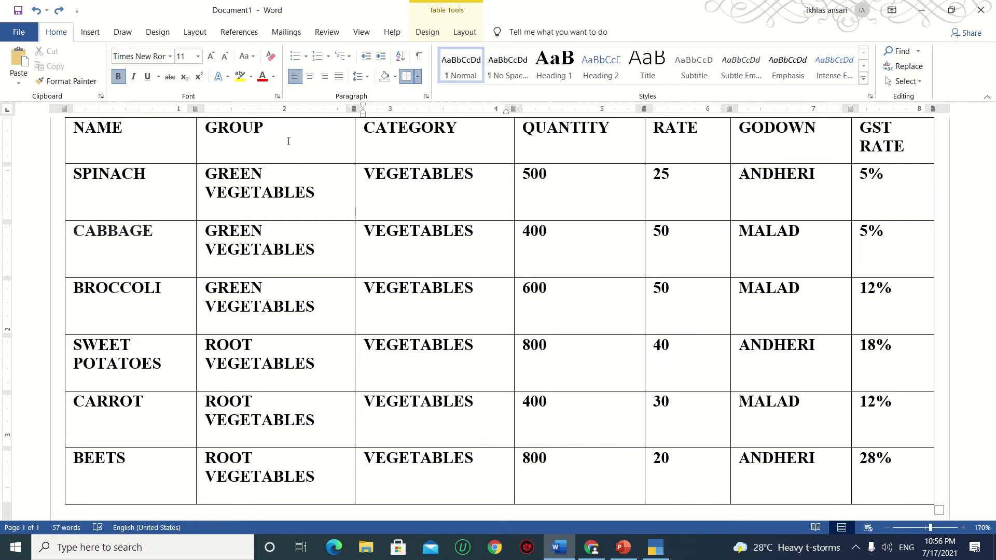
{"action": "left_click_drag", "start_coordinate": [301, 181], "coordinate": [309, 296]}
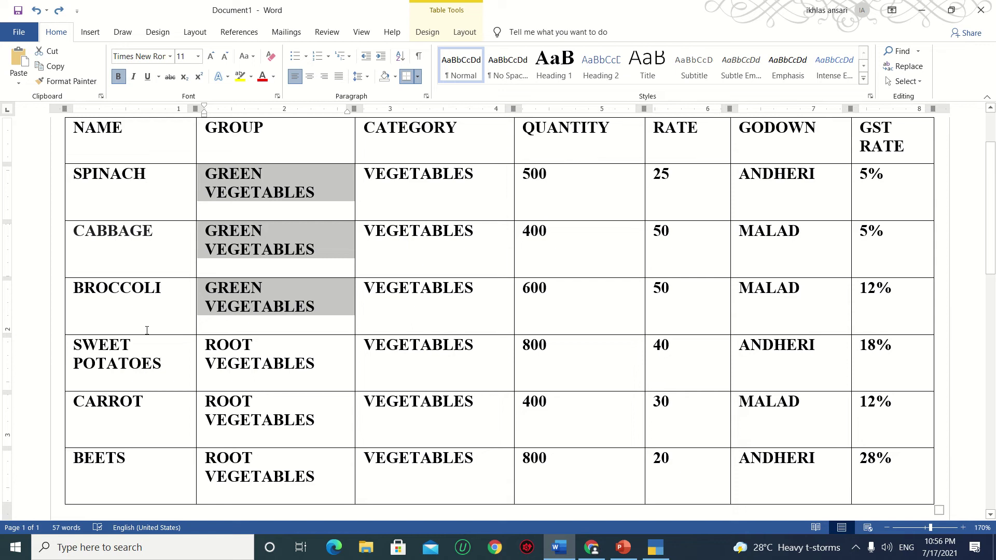
{"action": "left_click", "coordinate": [292, 180]}
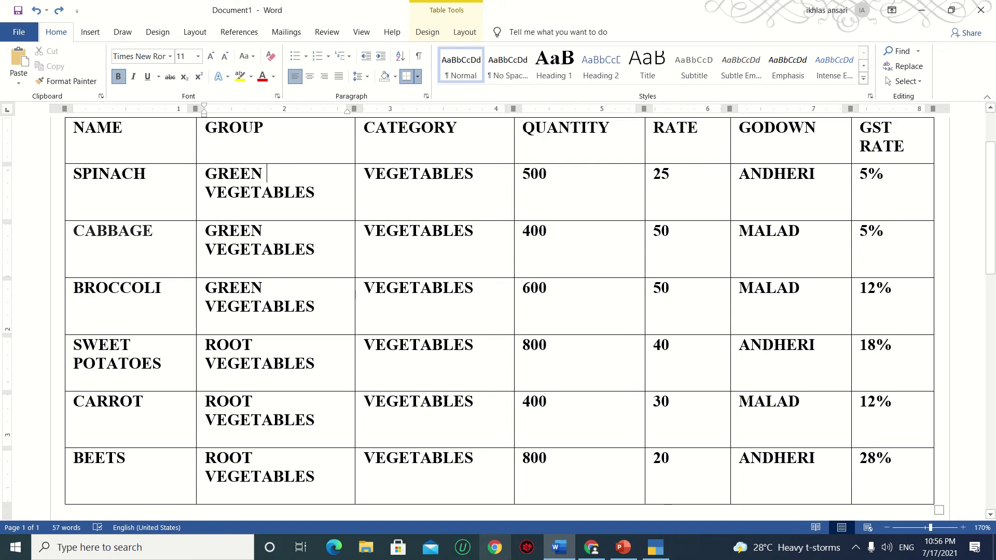
Switch to TallyPrime, continue in Educational Mode and shut the open company Tally Erp 9
{"action": "left_click", "coordinate": [658, 552]}
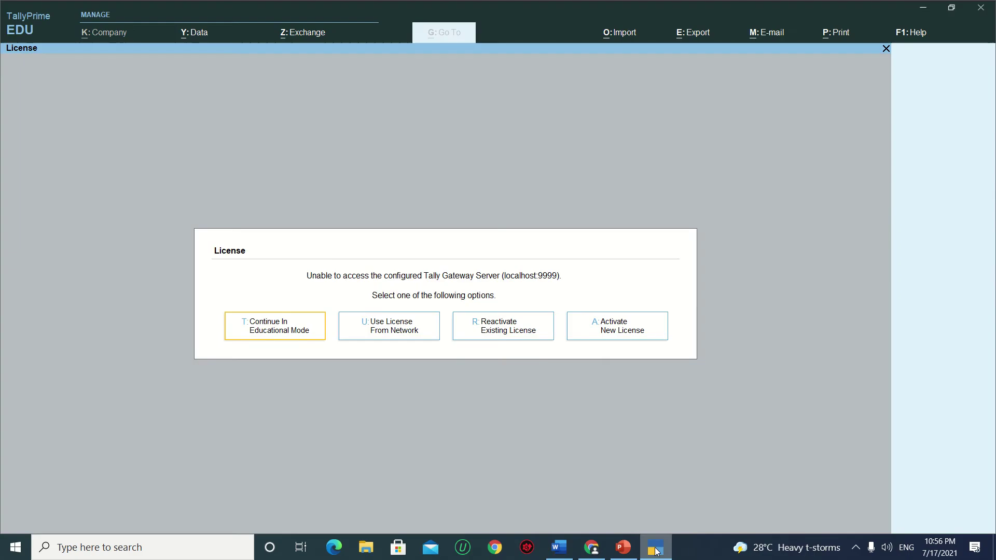
{"action": "left_click", "coordinate": [270, 332]}
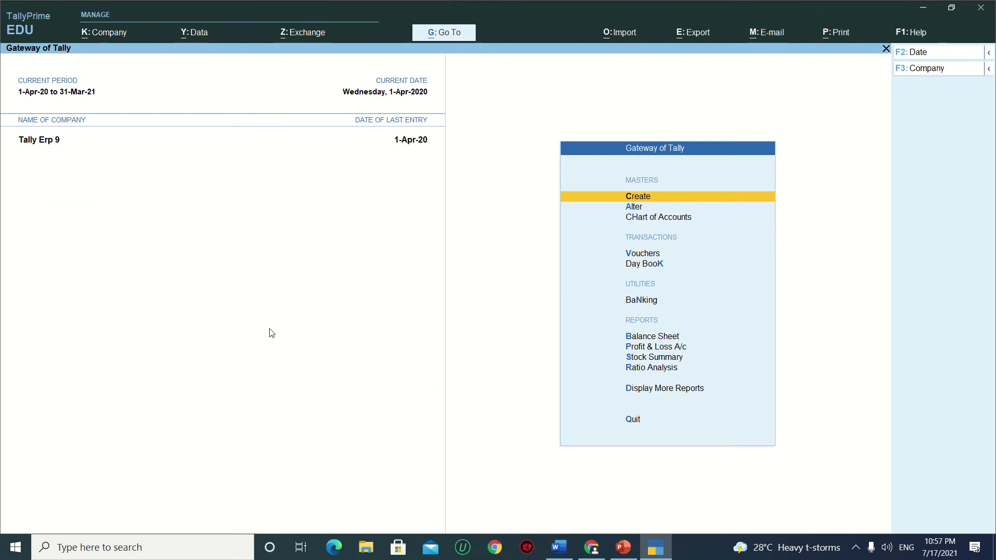
{"action": "key", "text": "alt+F3"}
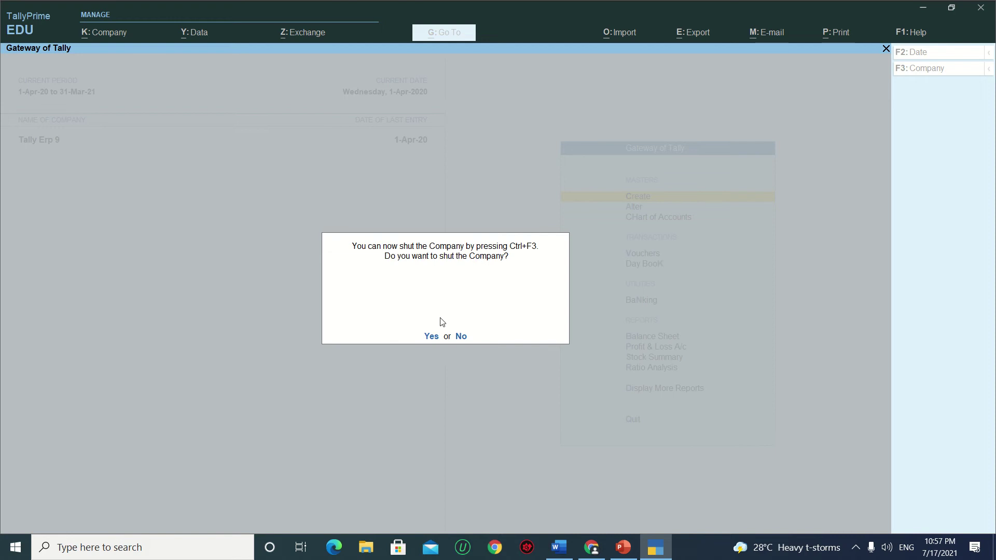
{"action": "left_click", "coordinate": [434, 337]}
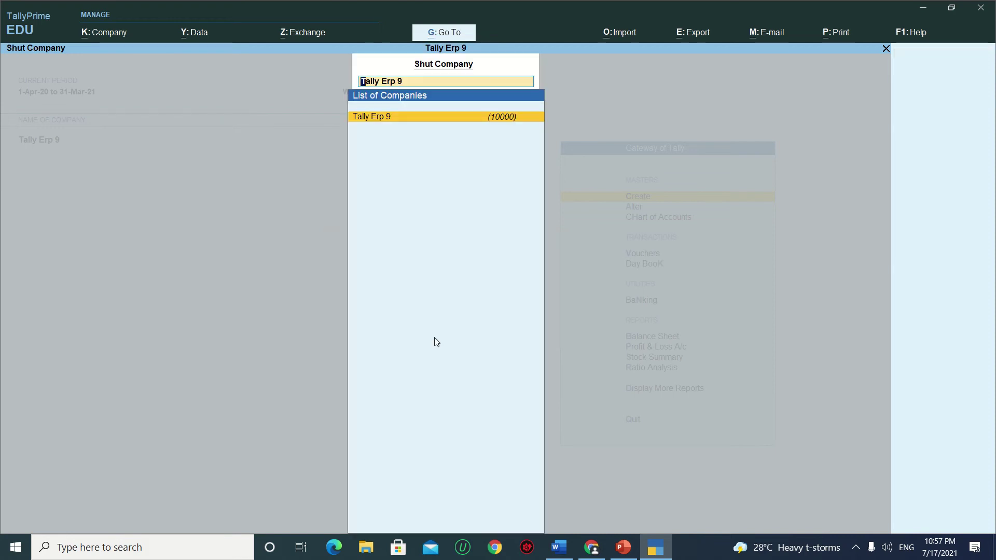
{"action": "key", "text": "Return"}
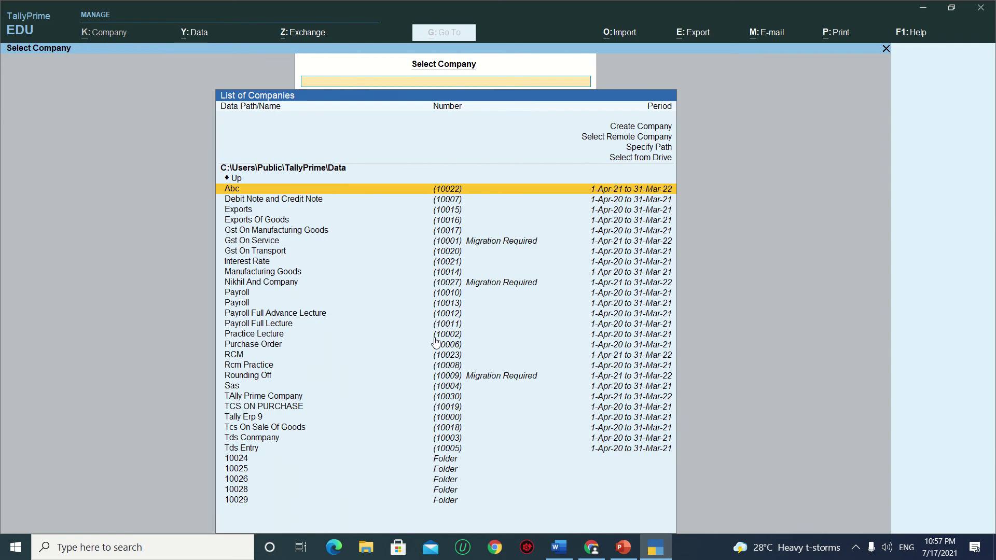
Start creating a new company named VEGETABLES, using the same mailing name and a blank address
{"action": "key", "text": "Up"}
{"action": "key", "text": "Up"}
{"action": "key", "text": "Up"}
{"action": "key", "text": "Up"}
{"action": "key", "text": "Up"}
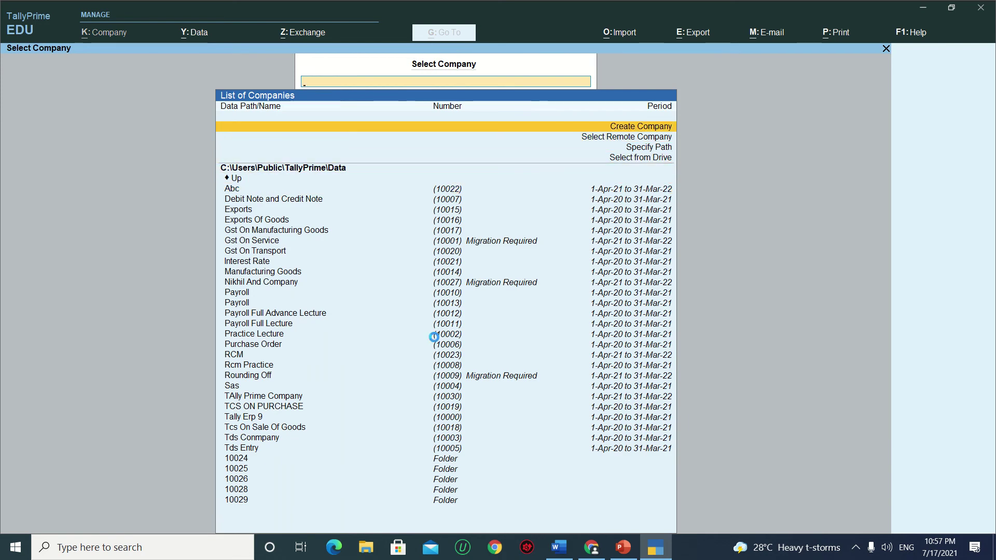
{"action": "key", "text": "Return"}
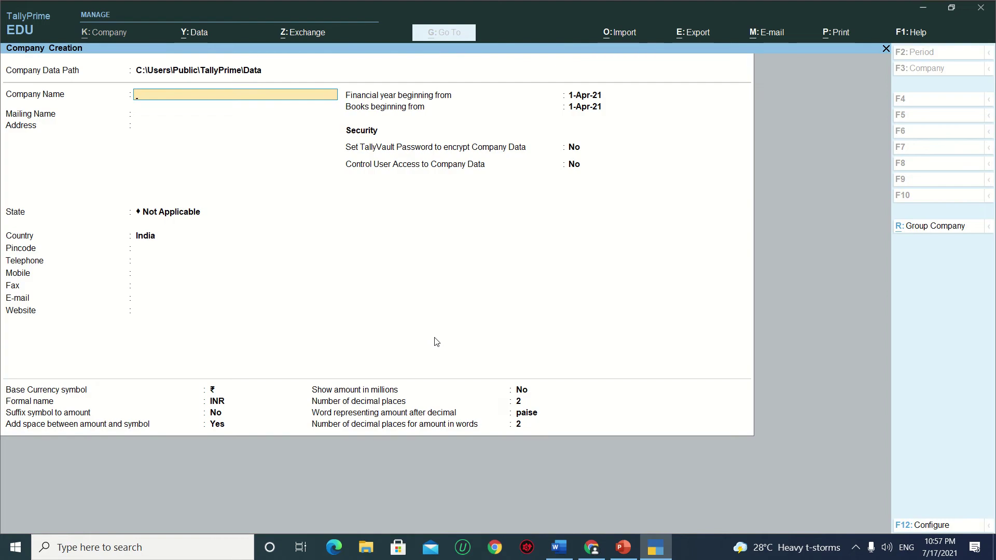
{"action": "type", "text": "VEGETAB"}
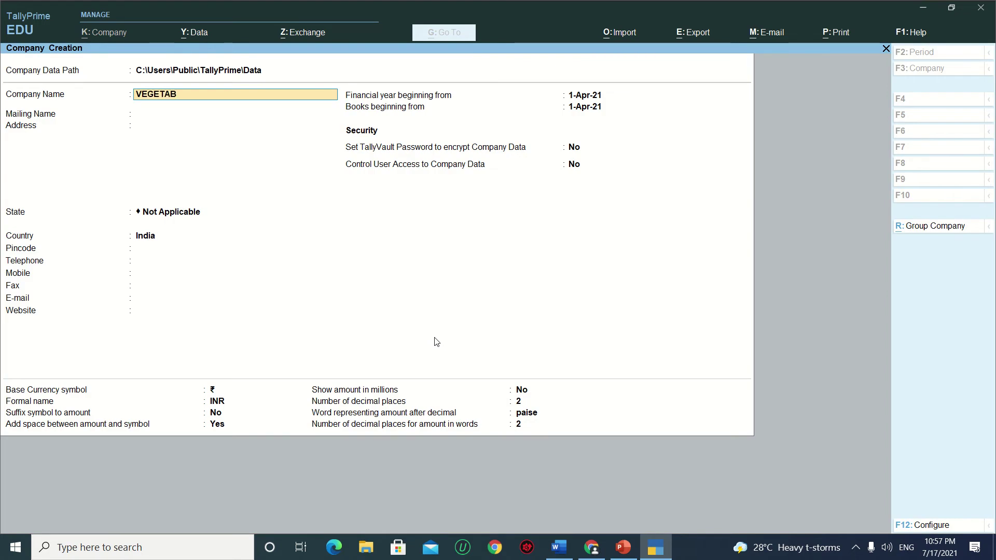
{"action": "type", "text": "LES"}
{"action": "key", "text": "Return"}
{"action": "key", "text": "Return"}
{"action": "key", "text": "Return"}
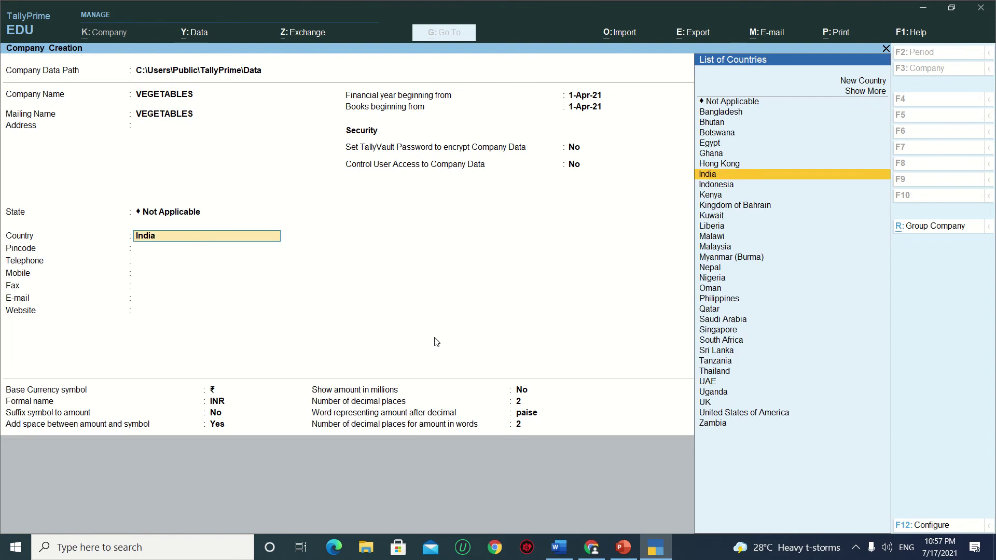
Set the new company's state to Maharashtra
{"action": "type", "text": "MALAI"}
{"action": "key", "text": "BackSpace"}
{"action": "key", "text": "BackSpace"}
{"action": "key", "text": "BackSpace"}
{"action": "key", "text": "BackSpace"}
{"action": "key", "text": "BackSpace"}
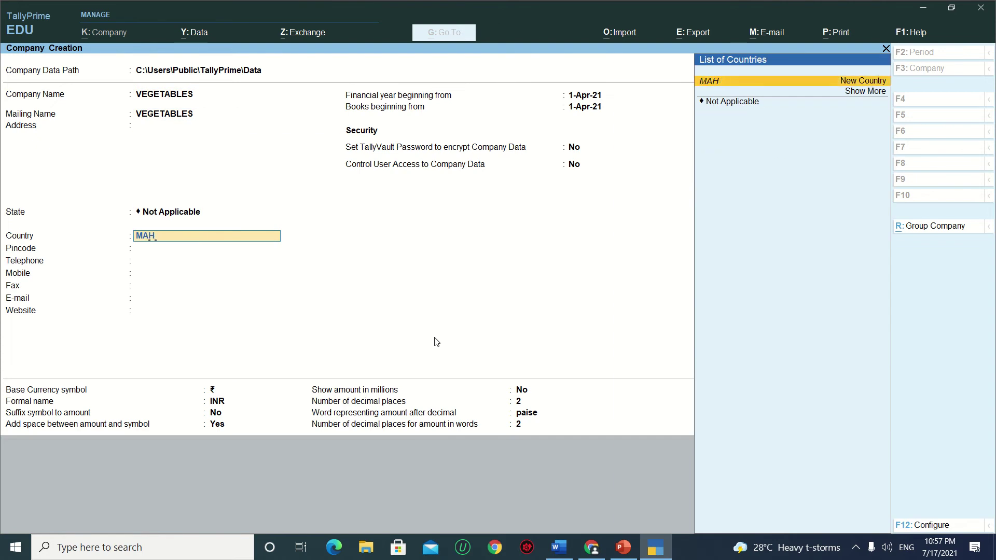
{"action": "key", "text": "BackSpace"}
{"action": "type", "text": "MAHA"}
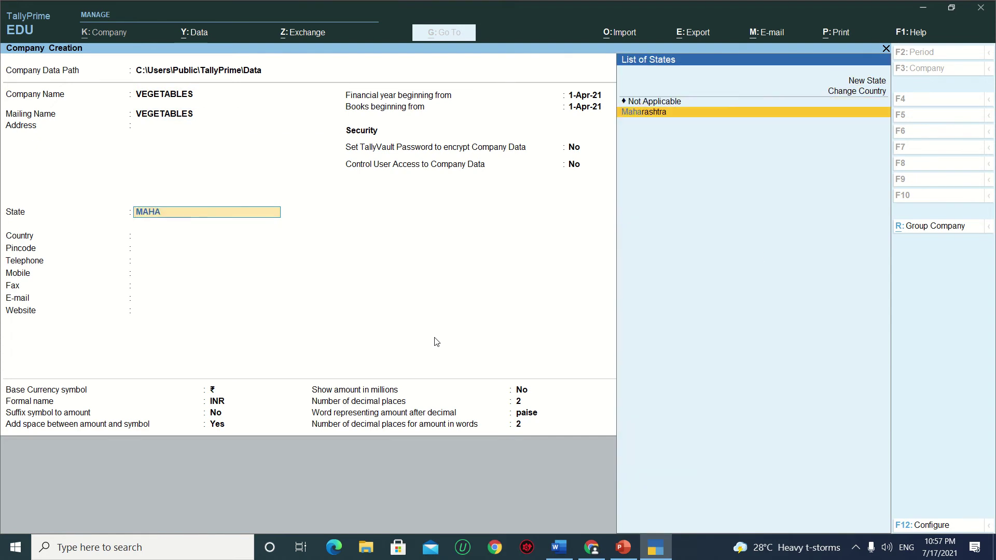
{"action": "key", "text": "Return"}
Keep India as the country, leave the contact fields blank, accept the remaining defaults and create the company
{"action": "key", "text": "Return"}
{"action": "key", "text": "Return"}
{"action": "key", "text": "Return"}
{"action": "key", "text": "Return"}
{"action": "key", "text": "Return"}
{"action": "key", "text": "Return"}
{"action": "key", "text": "Return"}
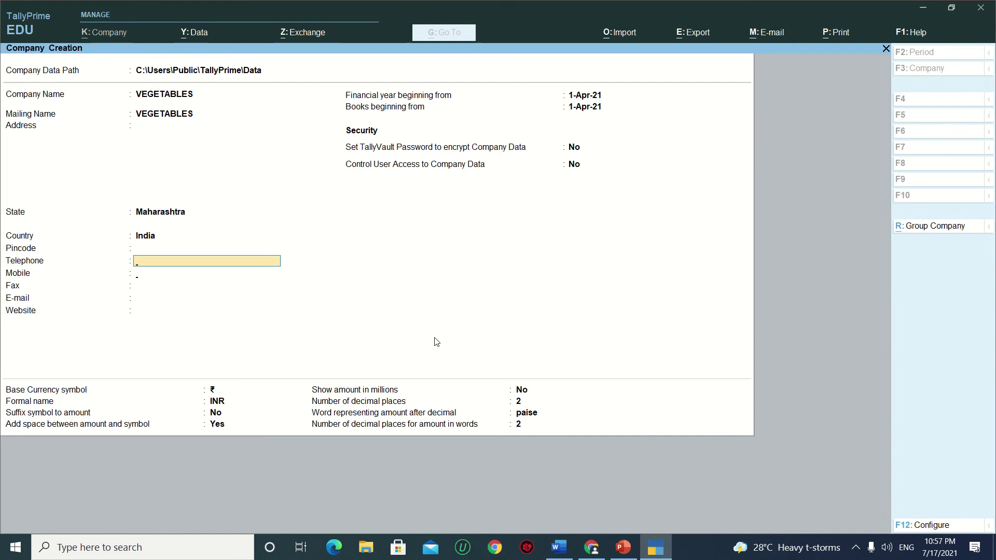
{"action": "key", "text": "Return"}
{"action": "key", "text": "Return"}
{"action": "key", "text": "Return"}
{"action": "key", "text": "Return"}
{"action": "key", "text": "Return"}
{"action": "key", "text": "Return"}
{"action": "key", "text": "Return"}
{"action": "key", "text": "Return"}
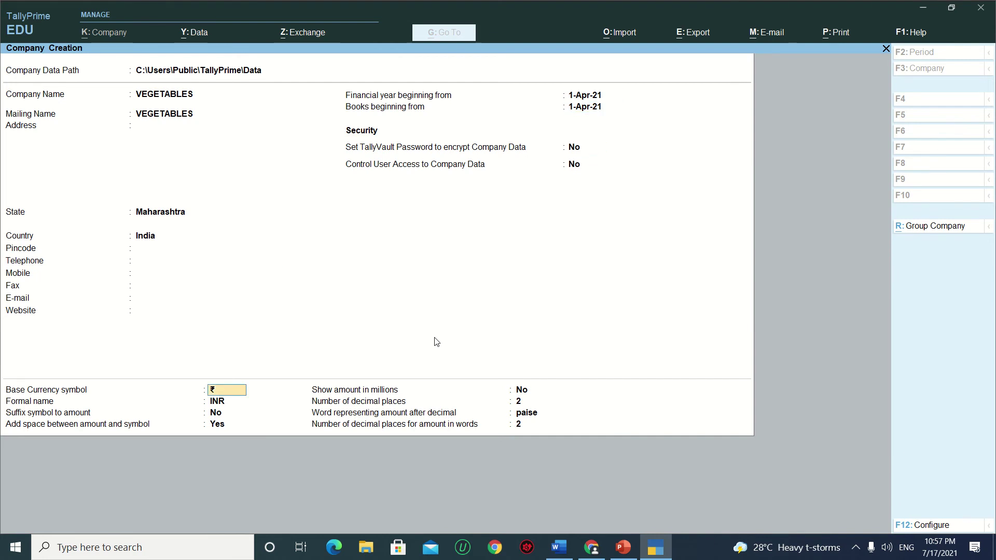
{"action": "key", "text": "Return"}
{"action": "key", "text": "Return"}
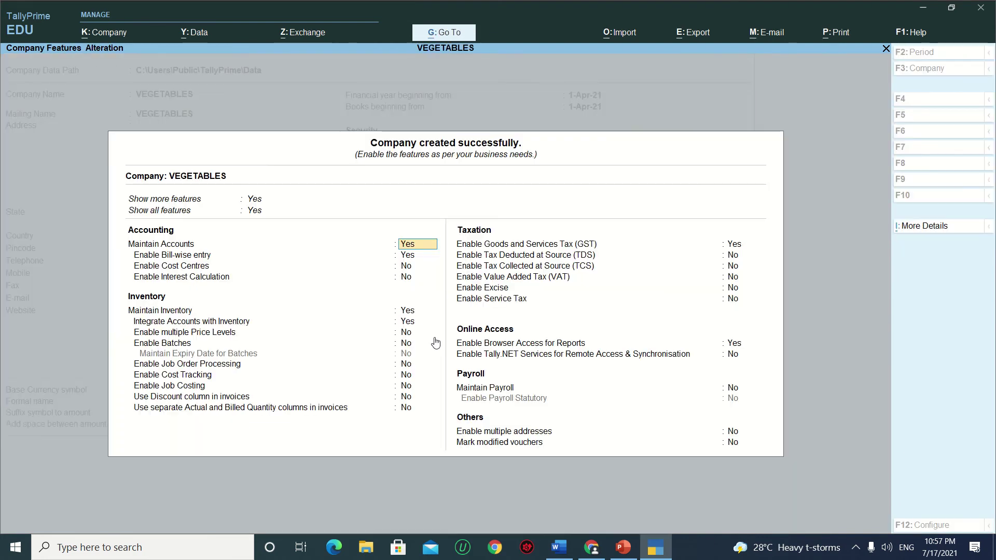
Keep the default accounting and inventory features and open the GST details with Goods and Services Tax enabled
{"action": "key", "text": "Return"}
{"action": "key", "text": "Return"}
{"action": "key", "text": "Return"}
{"action": "key", "text": "Return"}
{"action": "key", "text": "Return"}
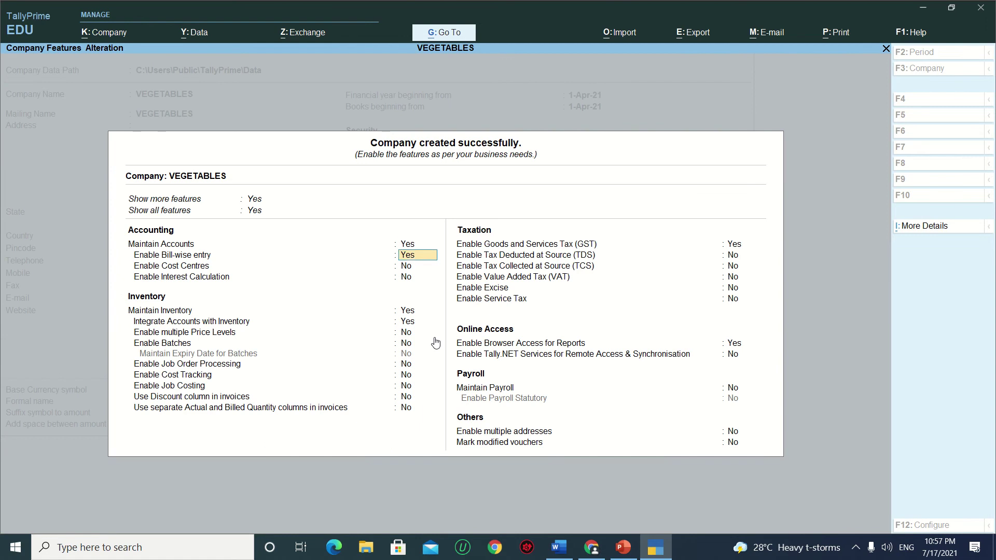
{"action": "key", "text": "Return"}
{"action": "key", "text": "Return"}
{"action": "key", "text": "Return"}
{"action": "key", "text": "Return"}
{"action": "key", "text": "Return"}
{"action": "key", "text": "Return"}
{"action": "key", "text": "Return"}
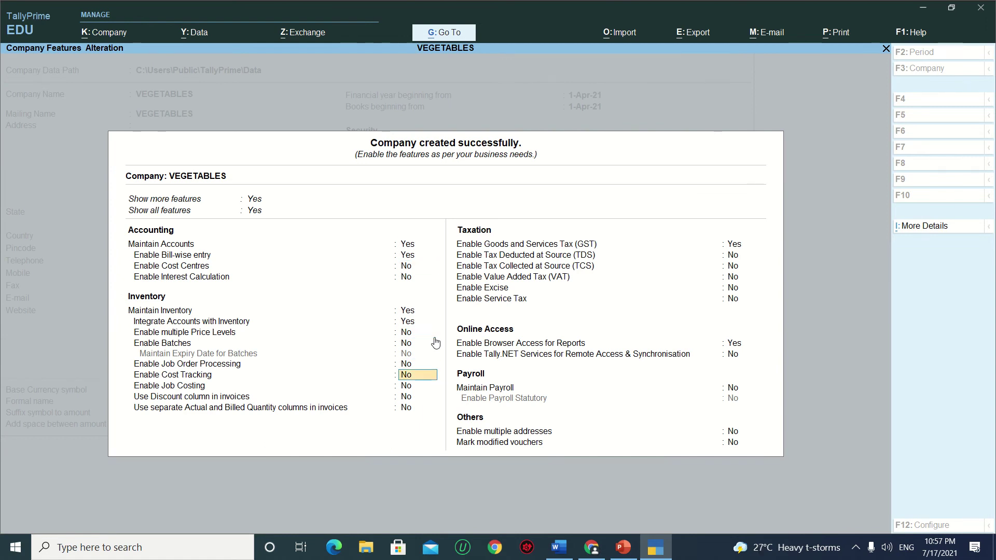
{"action": "key", "text": "Return"}
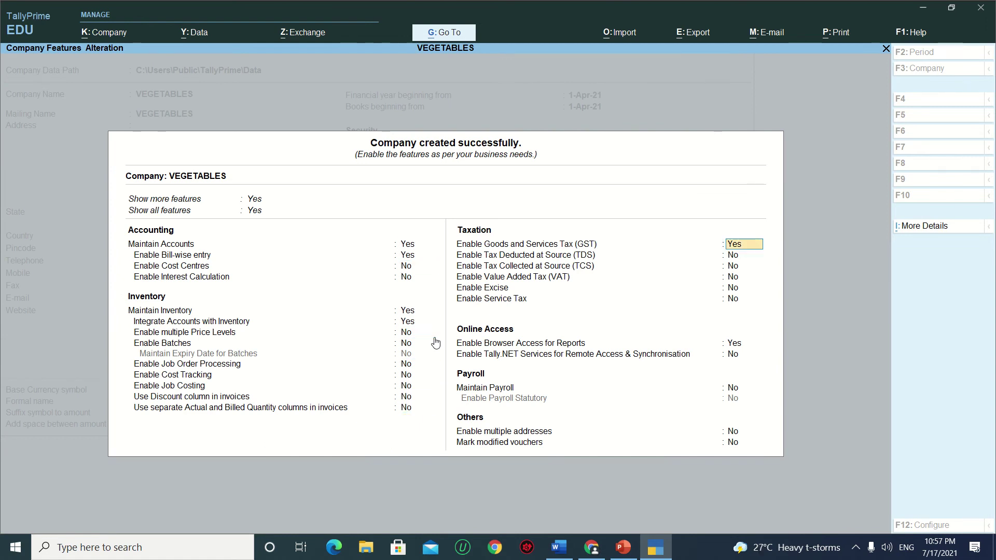
{"action": "key", "text": "Return"}
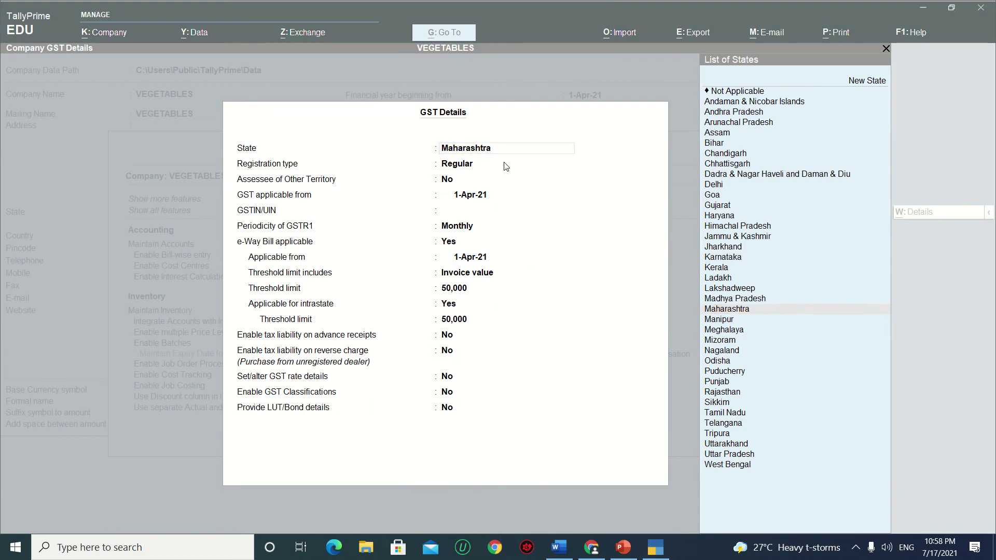
Keep Maharashtra, Regular registration and GST applicable from 1-Apr-21, and paste in the company's GSTIN/UIN
{"action": "left_click", "coordinate": [551, 148]}
{"action": "key", "text": "Return"}
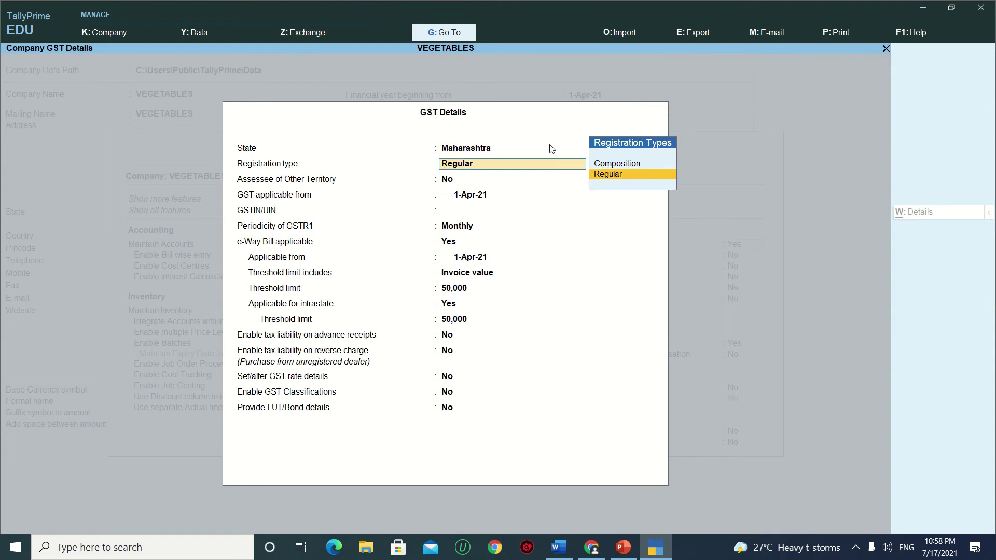
{"action": "key", "text": "Return"}
{"action": "key", "text": "Return"}
{"action": "key", "text": "Return"}
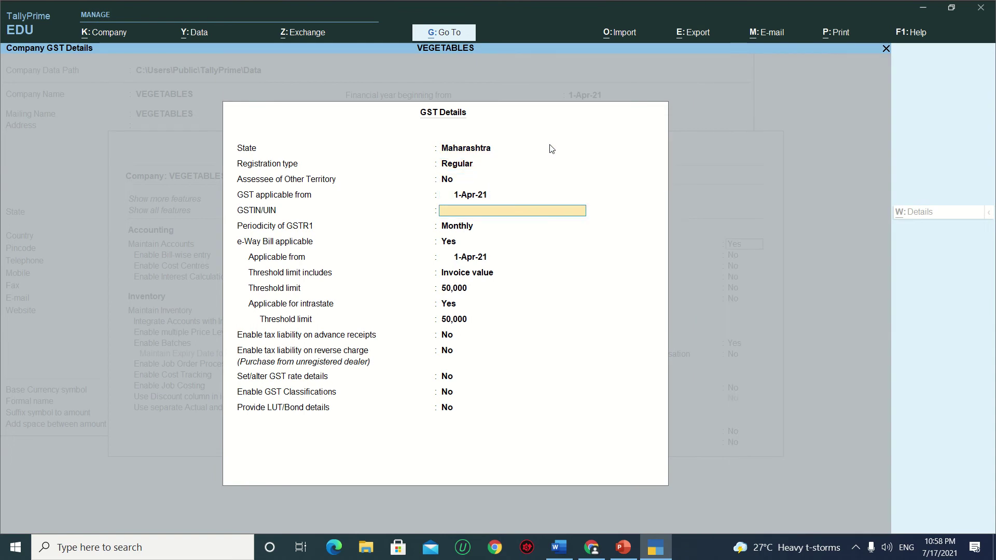
{"action": "key", "text": "ctrl+alt+v"}
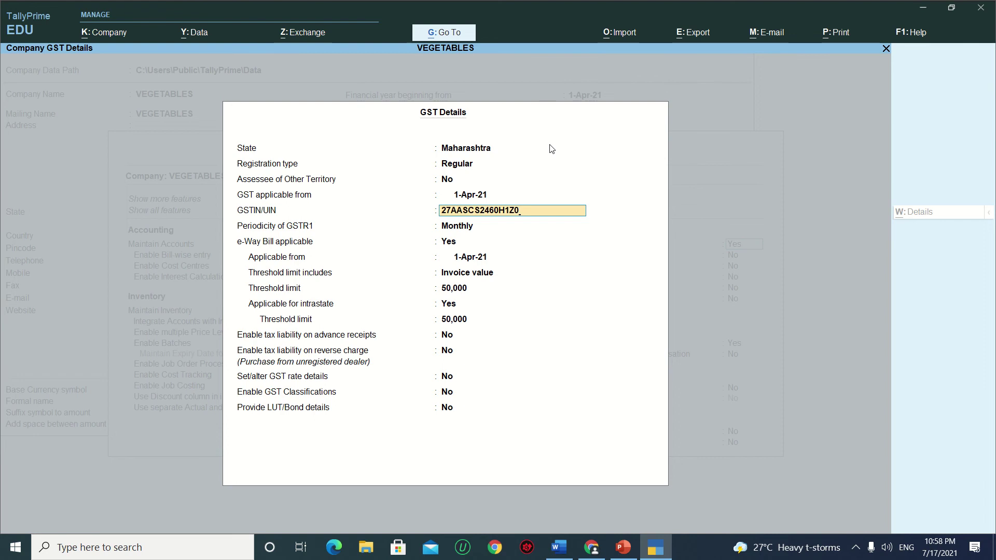
{"action": "key", "text": "Return"}
Accept the remaining GST and e-Way Bill defaults, and save the GST details and company features
{"action": "key", "text": "Return"}
{"action": "key", "text": "Return"}
{"action": "key", "text": "Return"}
{"action": "key", "text": "Return"}
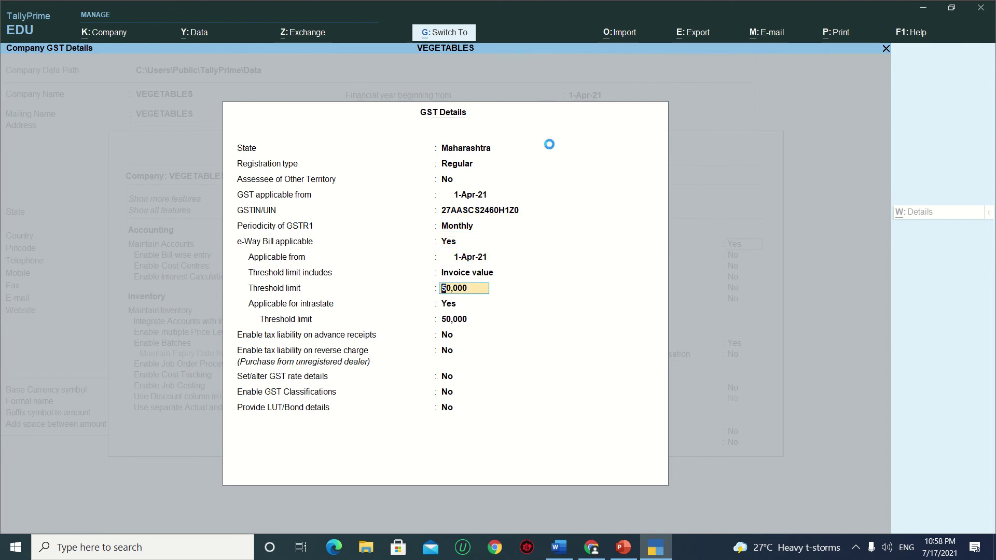
{"action": "key", "text": "ctrl+a"}
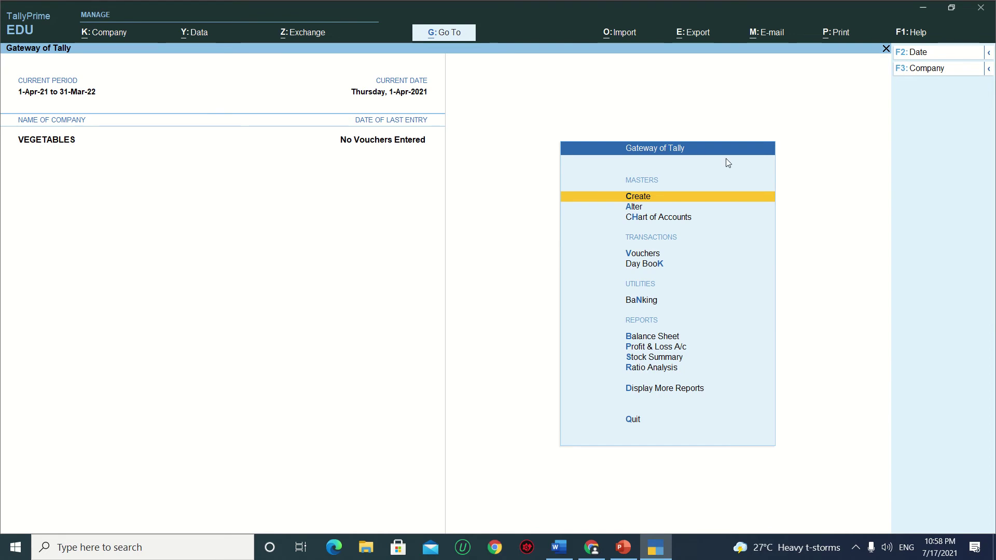
Open the master creation list, look through the inventory masters, and expand the list to include additional and inactive masters
{"action": "left_click", "coordinate": [661, 195]}
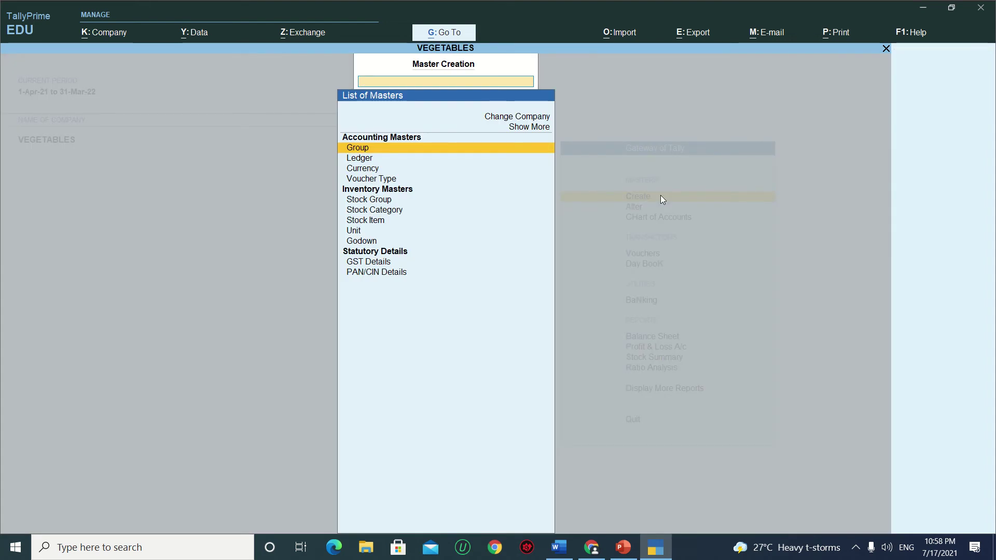
{"action": "key", "text": "Down"}
{"action": "key", "text": "Down"}
{"action": "key", "text": "Down"}
{"action": "key", "text": "Down"}
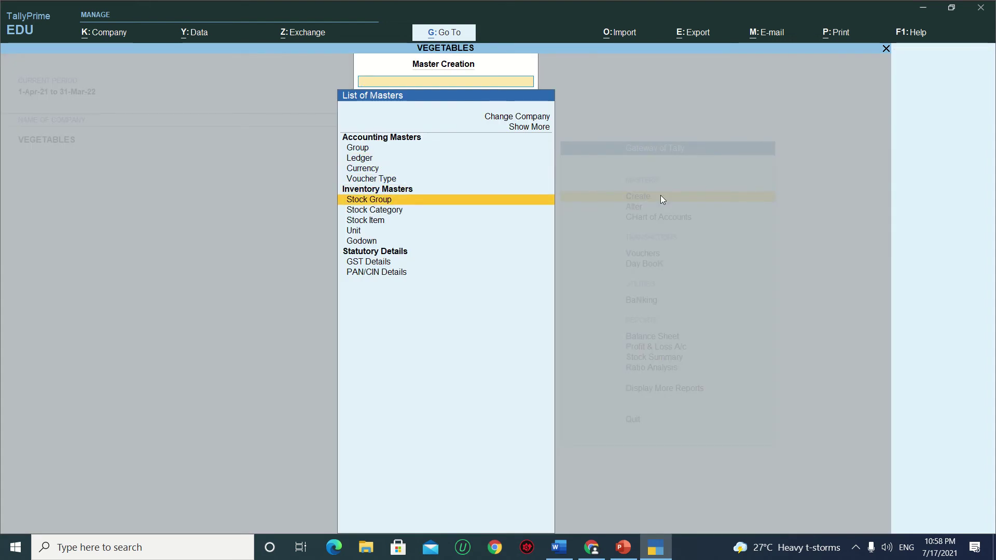
{"action": "key", "text": "Down"}
{"action": "key", "text": "Down"}
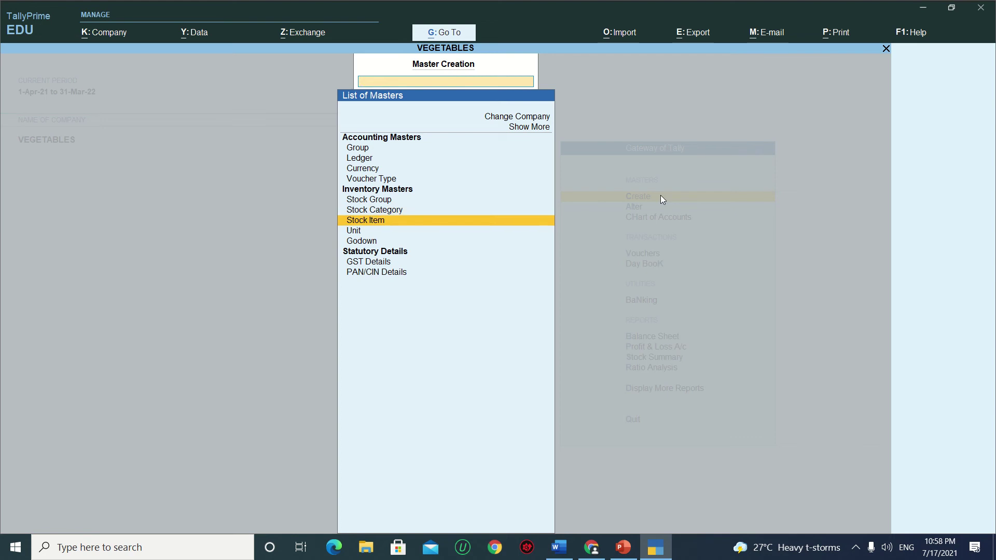
{"action": "key", "text": "Down"}
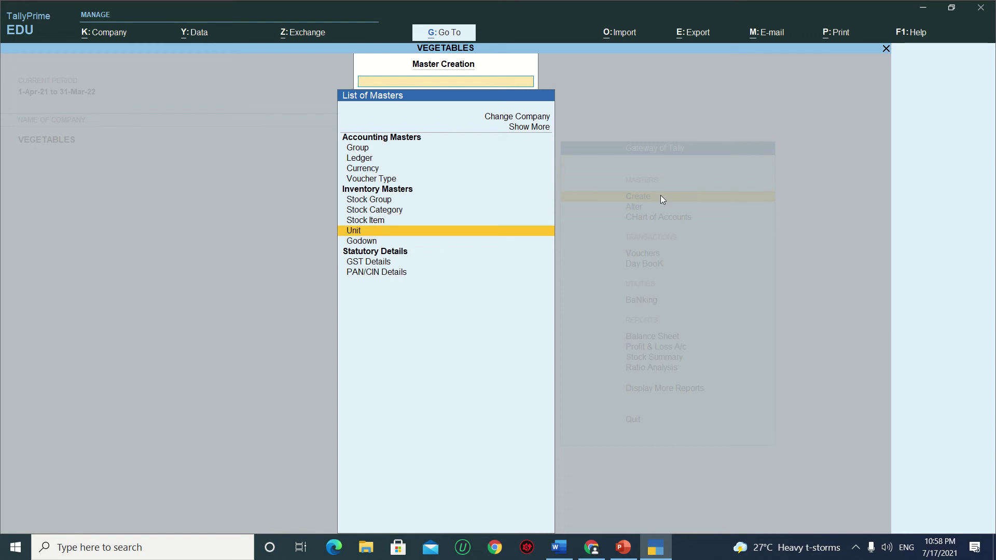
{"action": "left_click", "coordinate": [527, 130]}
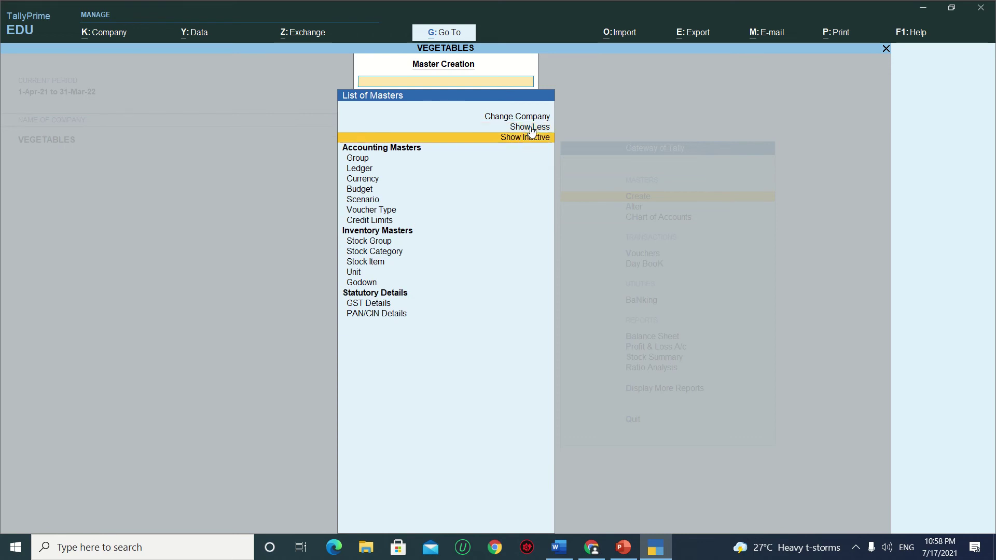
{"action": "left_click", "coordinate": [531, 133]}
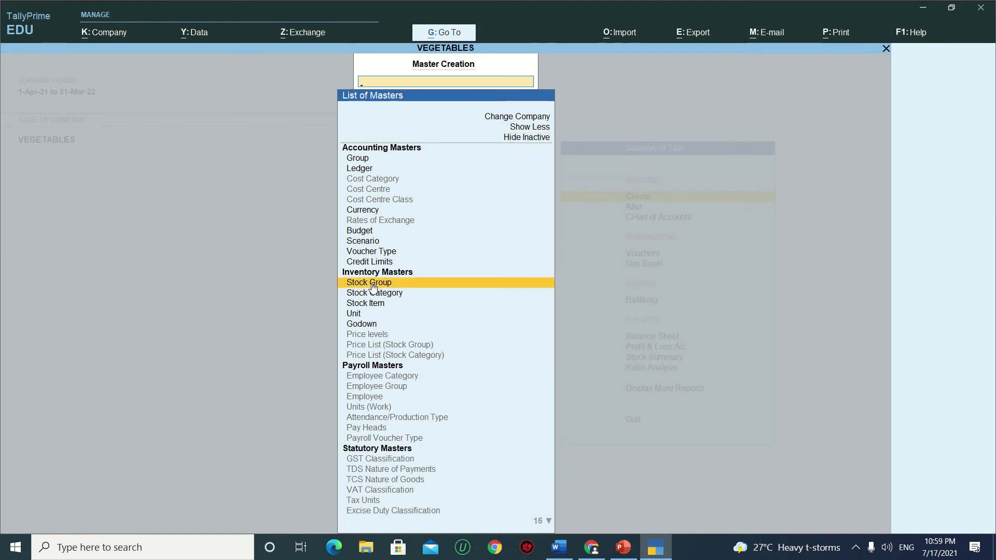
Start creating a new unit of measure from the inventory masters
{"action": "key", "text": "Down"}
{"action": "key", "text": "Down"}
{"action": "key", "text": "Down"}
{"action": "key", "text": "Down"}
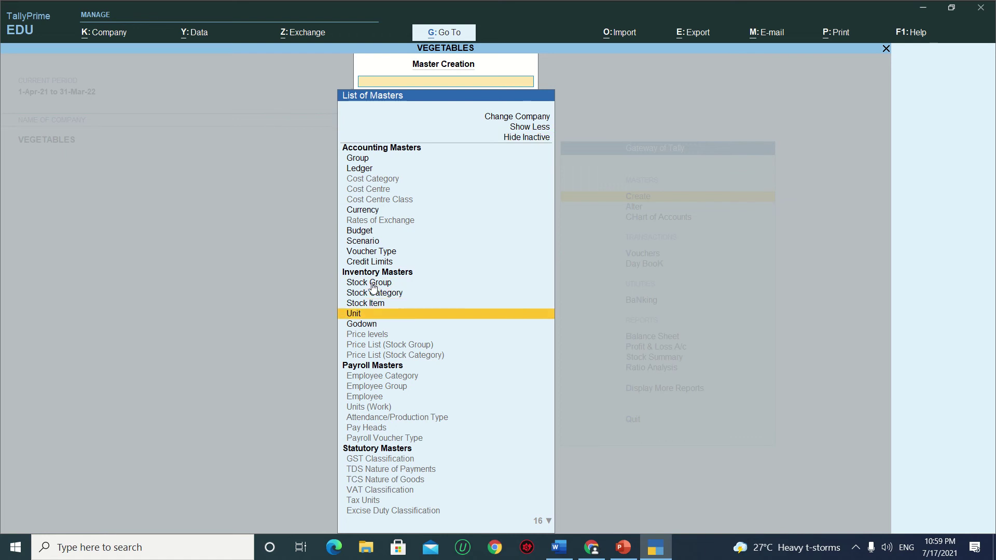
{"action": "key", "text": "Up"}
{"action": "key", "text": "Return"}
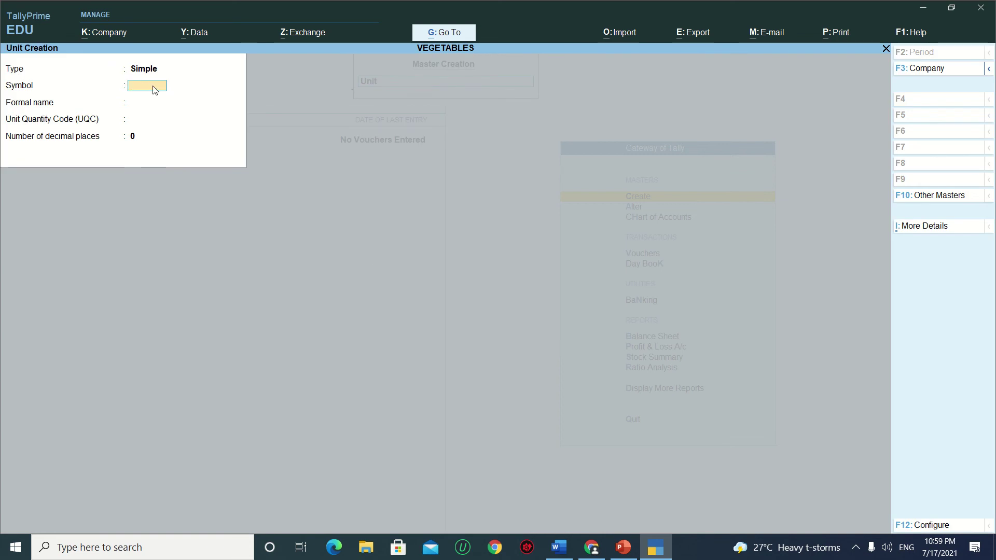
Consult the item names in the Word stock table, and set the unit's symbol to KG and its UQC to KGS-KILOGRAMS
{"action": "key", "text": "alt+Tab"}
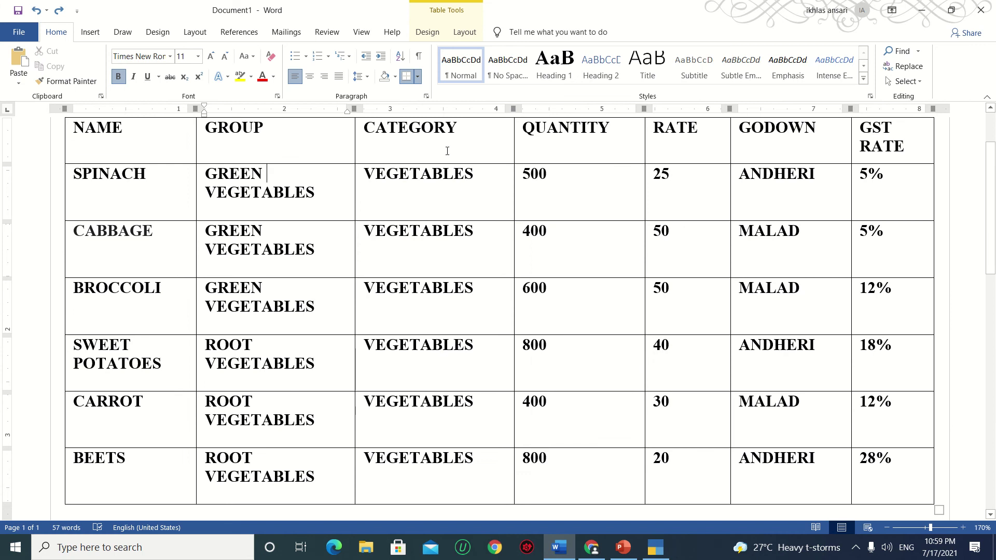
{"action": "left_click", "coordinate": [166, 228]}
{"action": "left_click", "coordinate": [164, 290]}
{"action": "key", "text": "alt+Tab"}
{"action": "type", "text": "KG"}
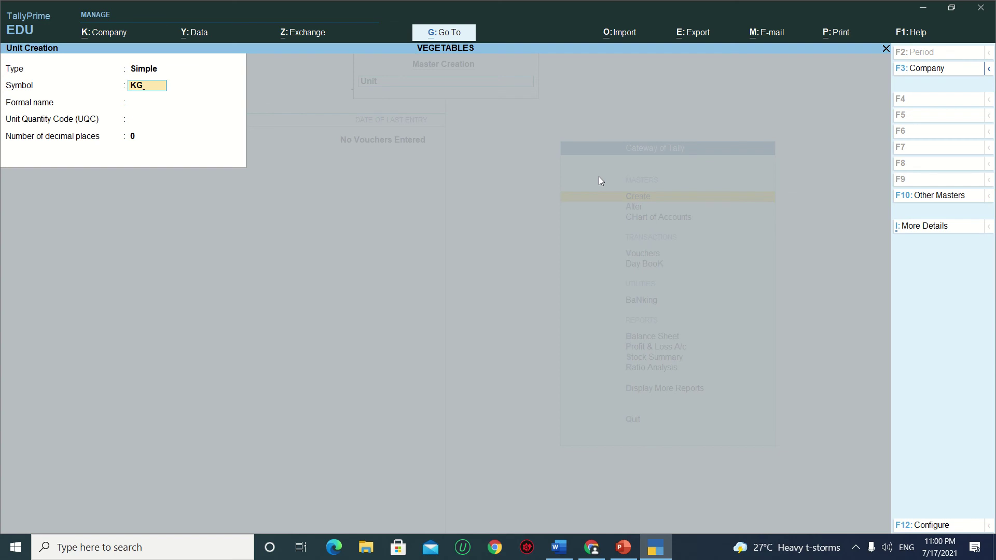
{"action": "key", "text": "Return"}
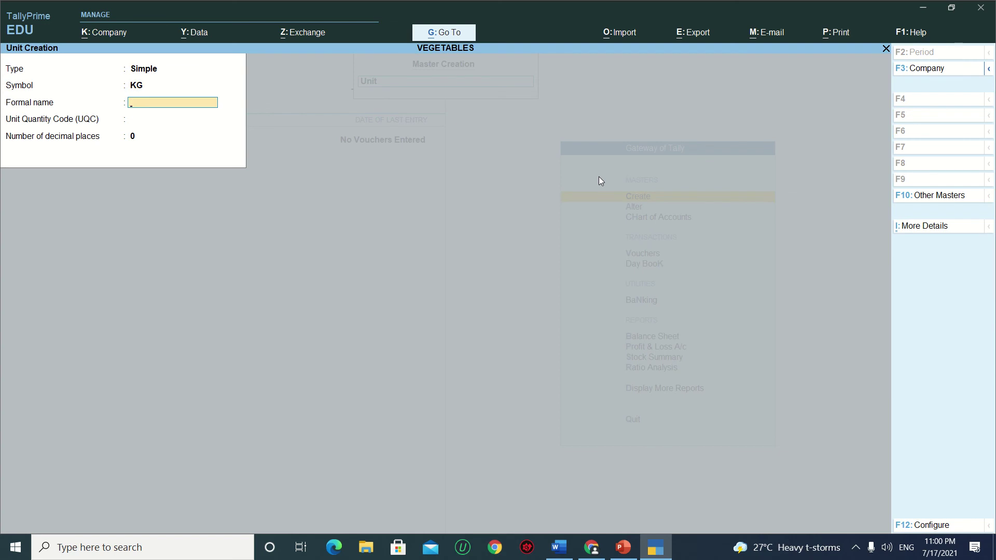
{"action": "key", "text": "Return"}
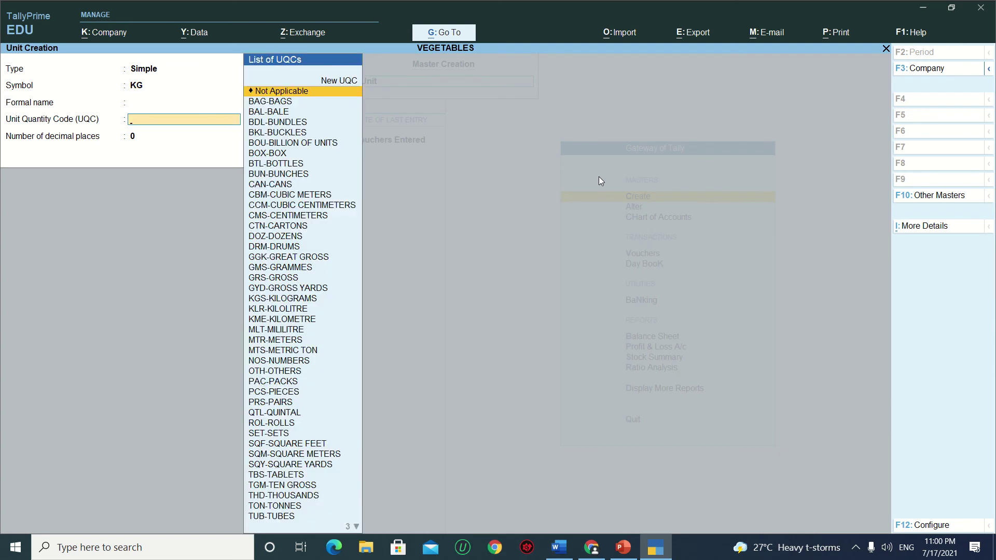
{"action": "type", "text": "KG"}
{"action": "key", "text": "Return"}
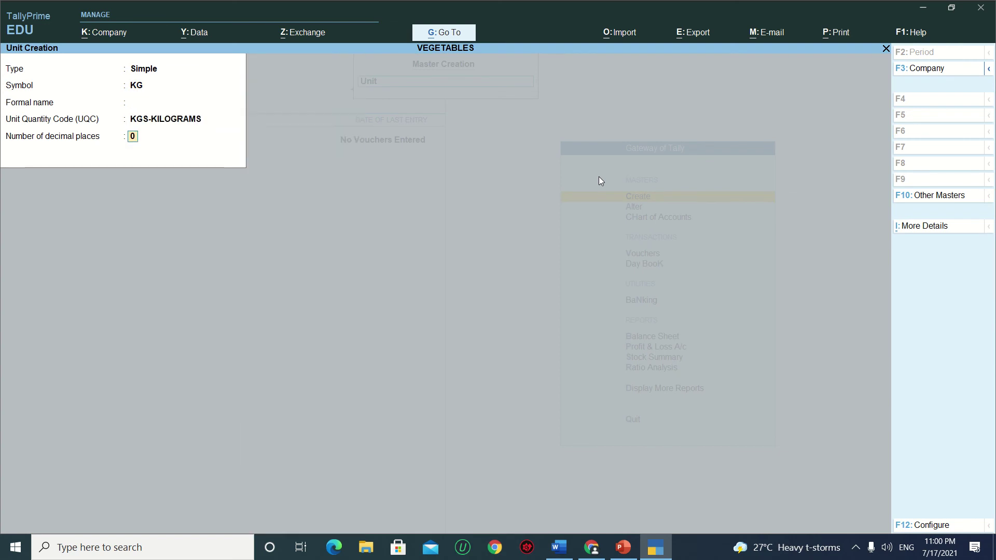
Recheck the symbol and quantity code, keep 0 decimal places, and save the KG unit
{"action": "left_click", "coordinate": [139, 86]}
{"action": "left_click", "coordinate": [158, 122]}
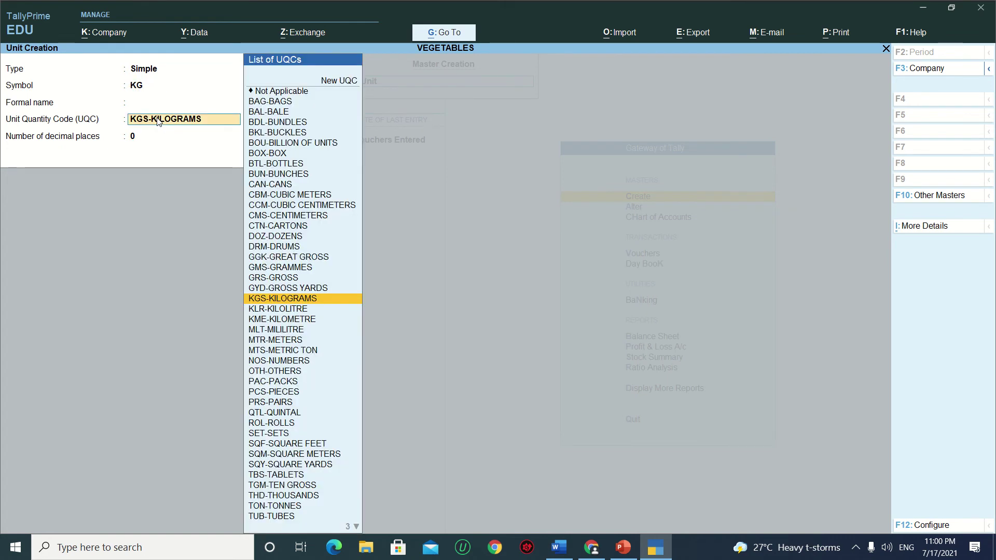
{"action": "left_click", "coordinate": [142, 100]}
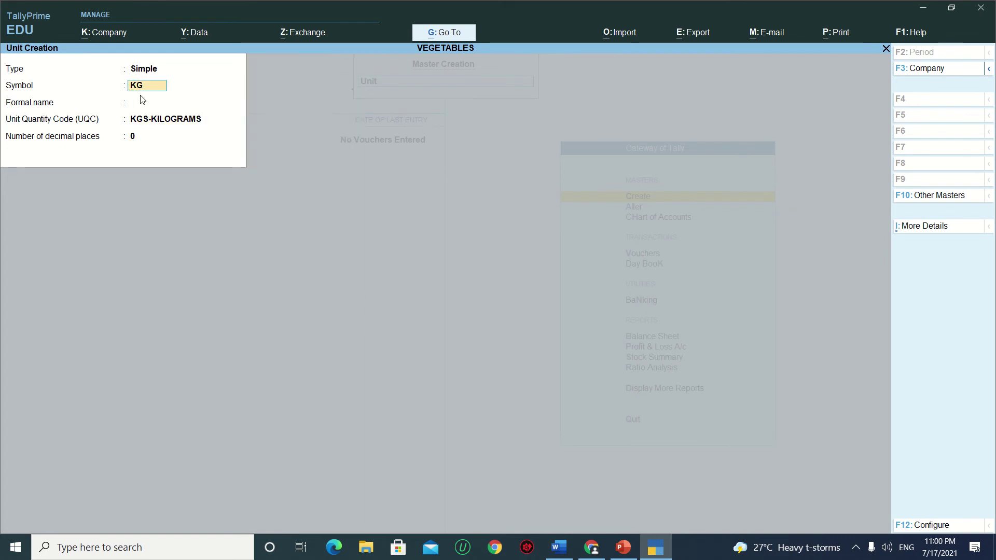
{"action": "left_click", "coordinate": [149, 121]}
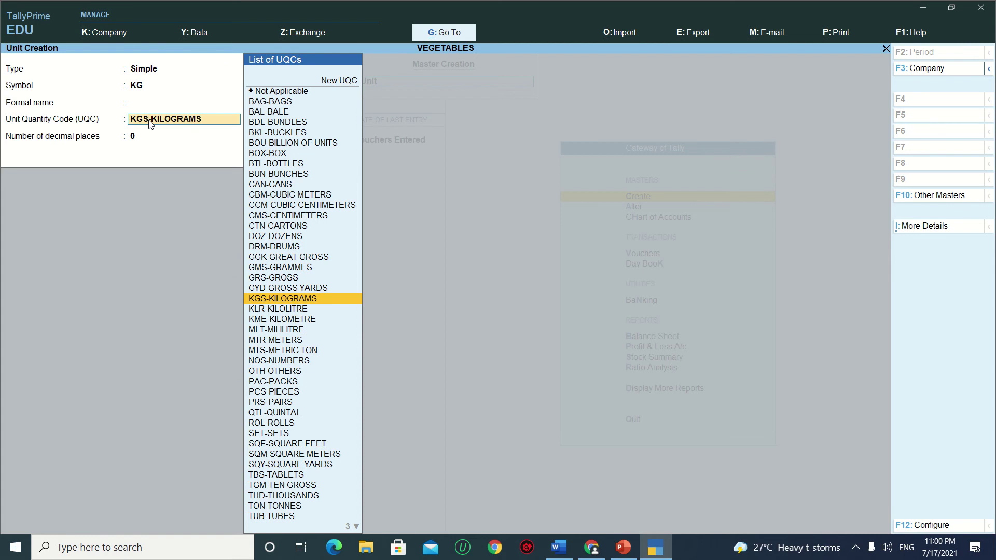
{"action": "key", "text": "Return"}
{"action": "key", "text": "Return"}
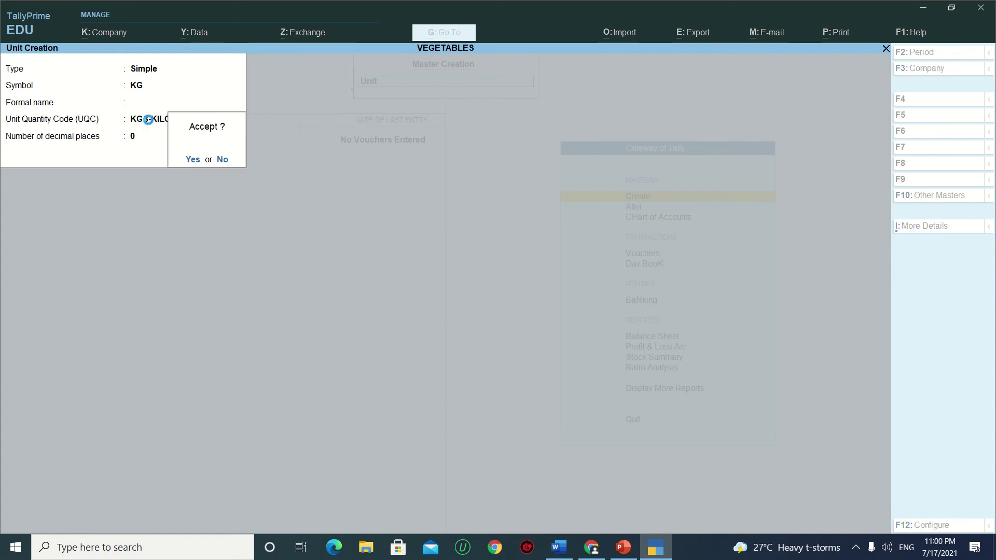
{"action": "key", "text": "Return"}
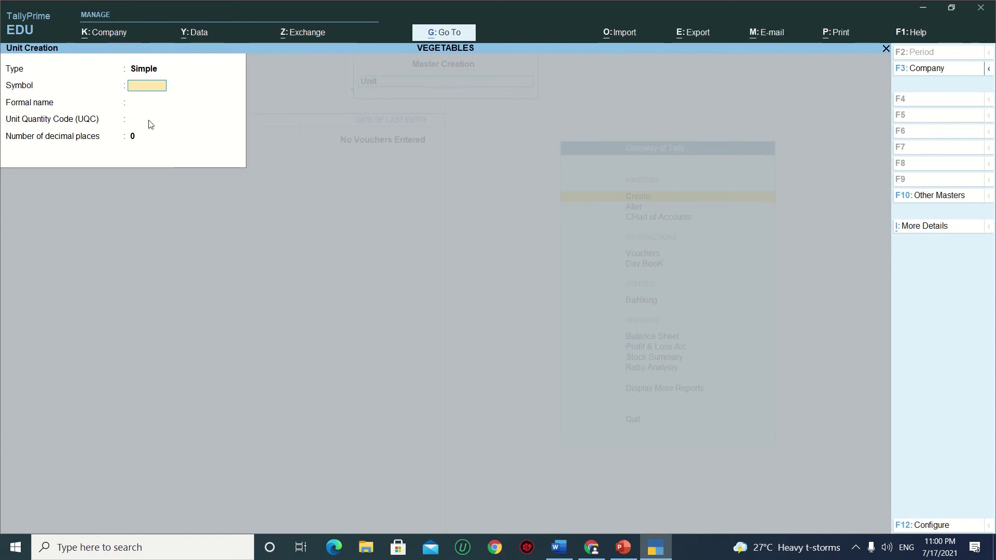
Check the godowns in the Word stock table, and switch from unit creation to creating a new godown
{"action": "key", "text": "alt+Tab"}
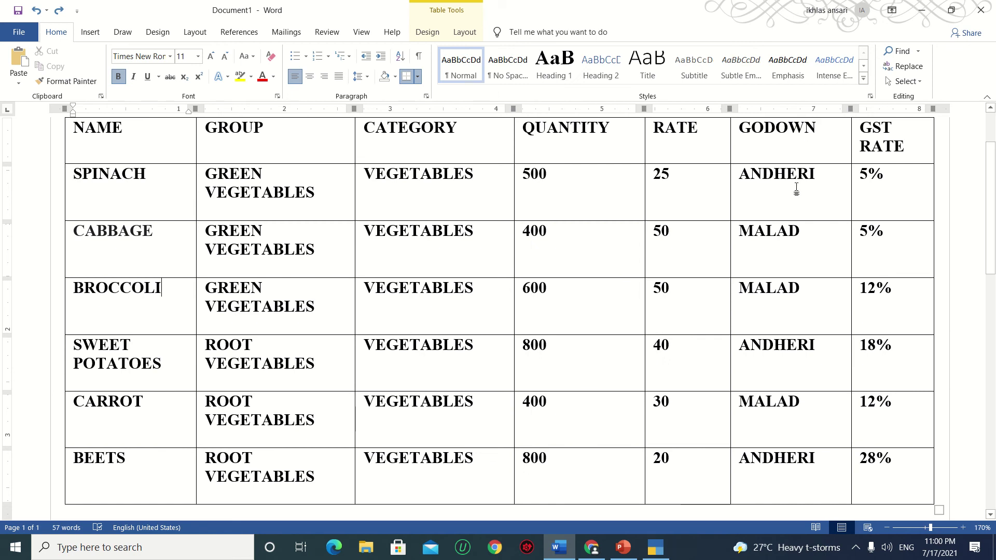
{"action": "key", "text": "alt+Tab"}
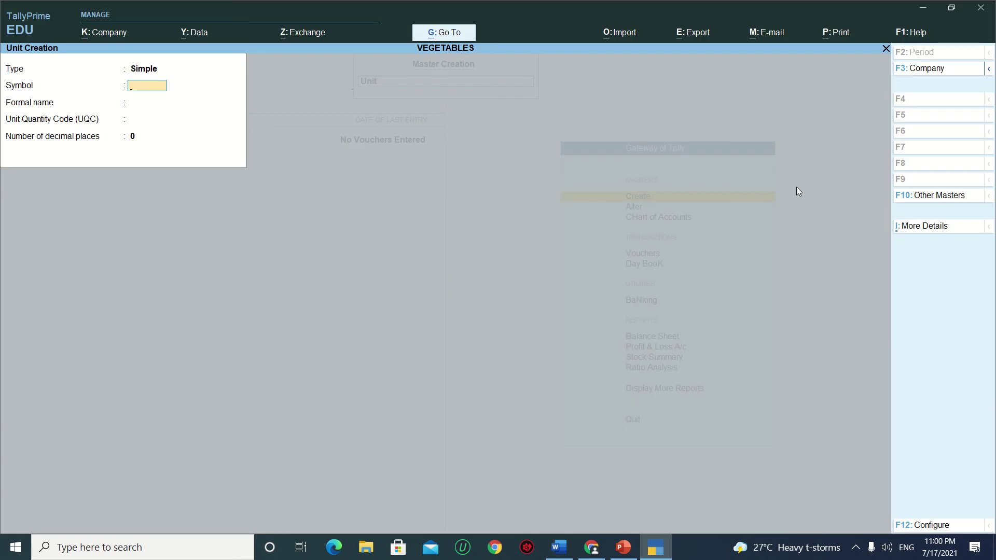
{"action": "key", "text": "Escape"}
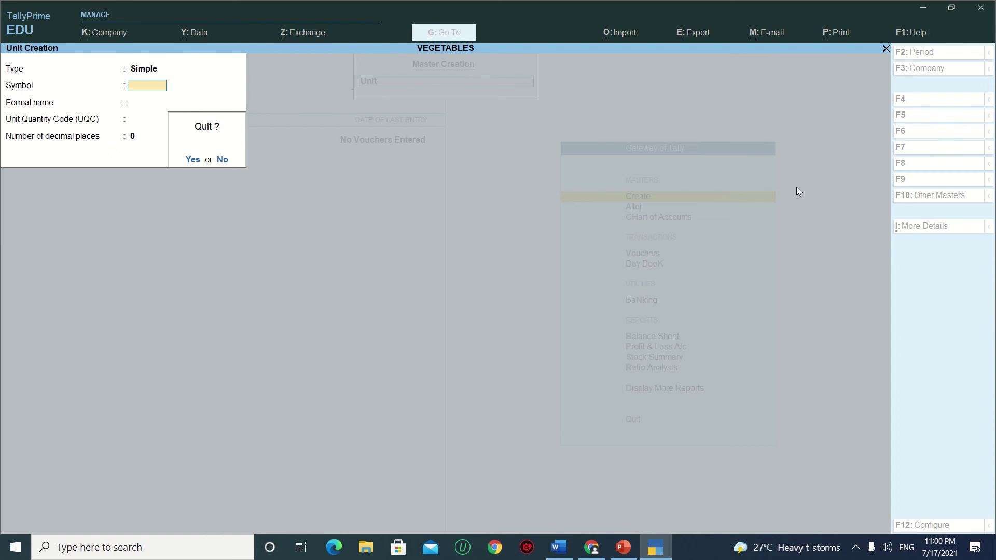
{"action": "key", "text": "y"}
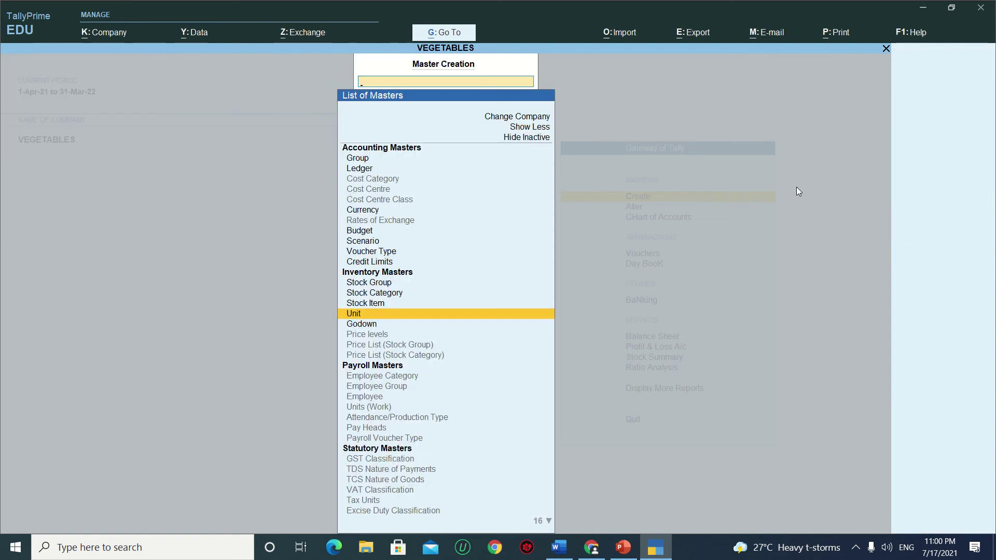
{"action": "key", "text": "Down"}
{"action": "key", "text": "Return"}
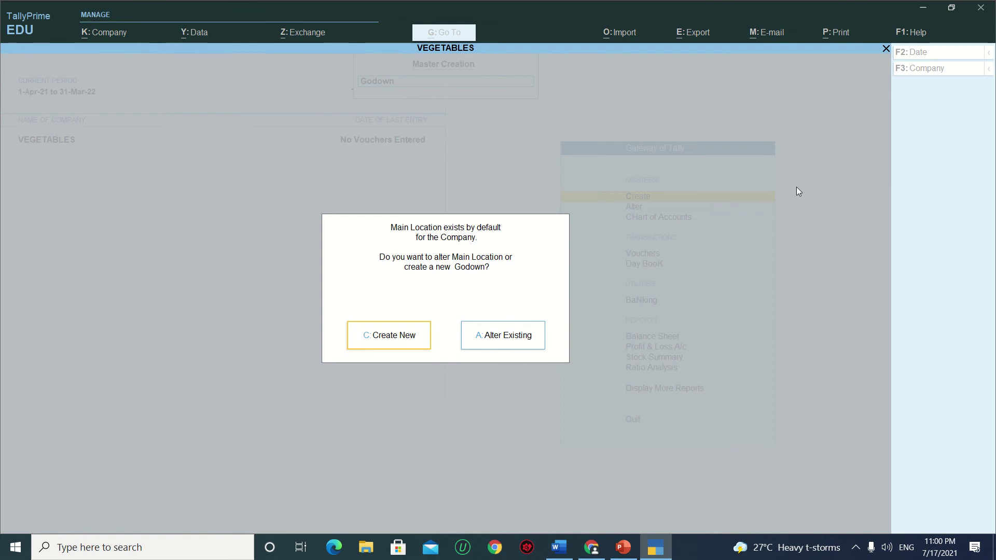
{"action": "left_click", "coordinate": [406, 340]}
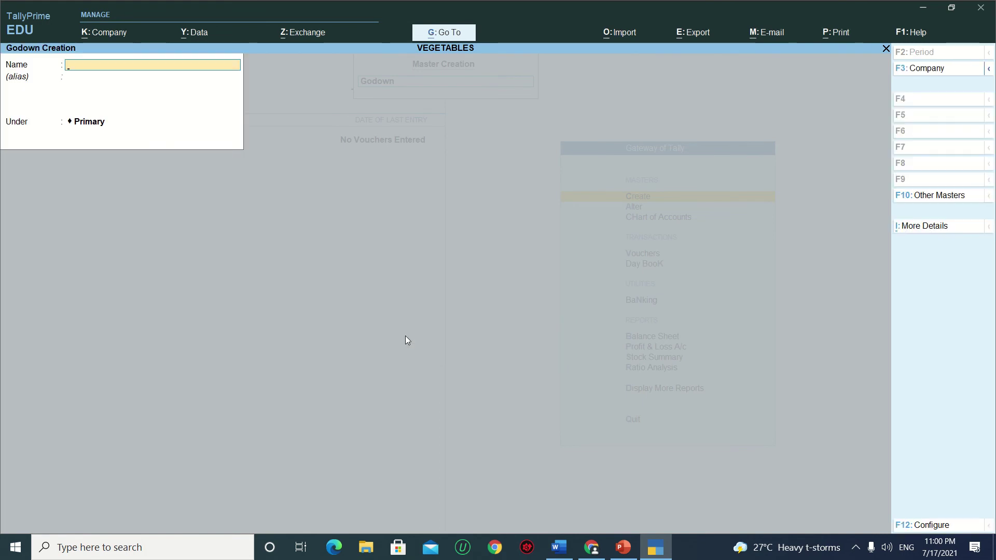
Create a godown named ANDHERI under Main Location
{"action": "type", "text": "ANDH"}
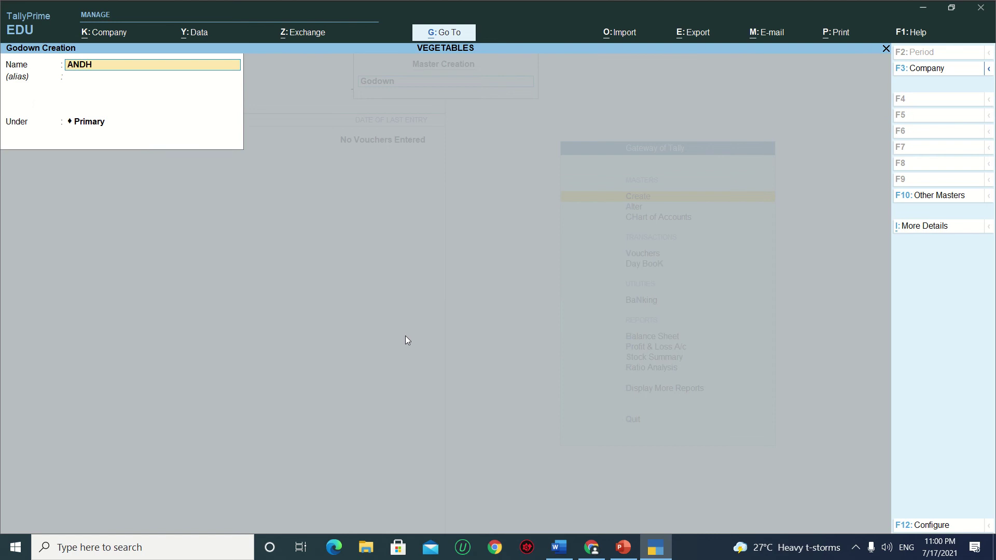
{"action": "type", "text": "ERI"}
{"action": "key", "text": "Return"}
{"action": "key", "text": "Down"}
{"action": "key", "text": "Return"}
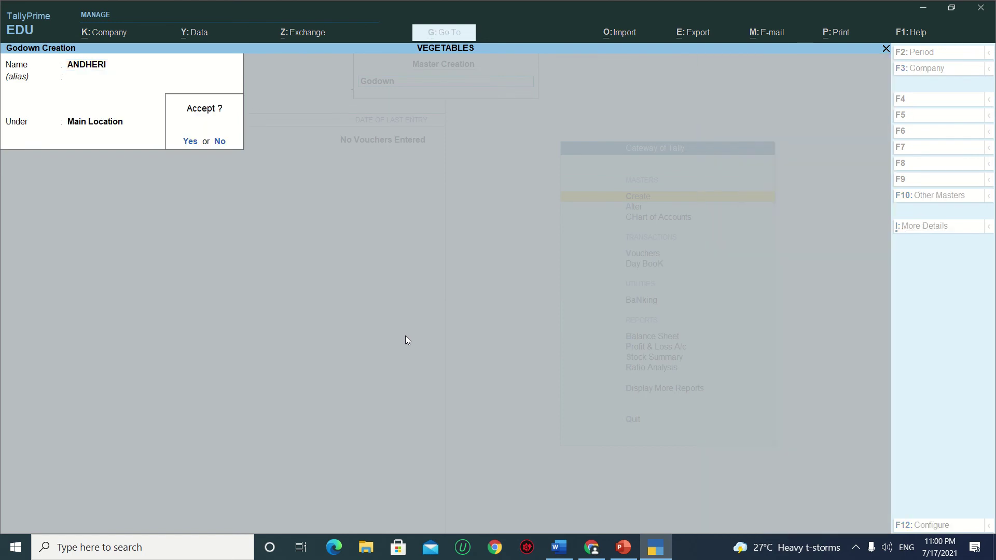
Create a godown named MALAD, correcting its parent location before saving it
{"action": "type", "text": "MALAD"}
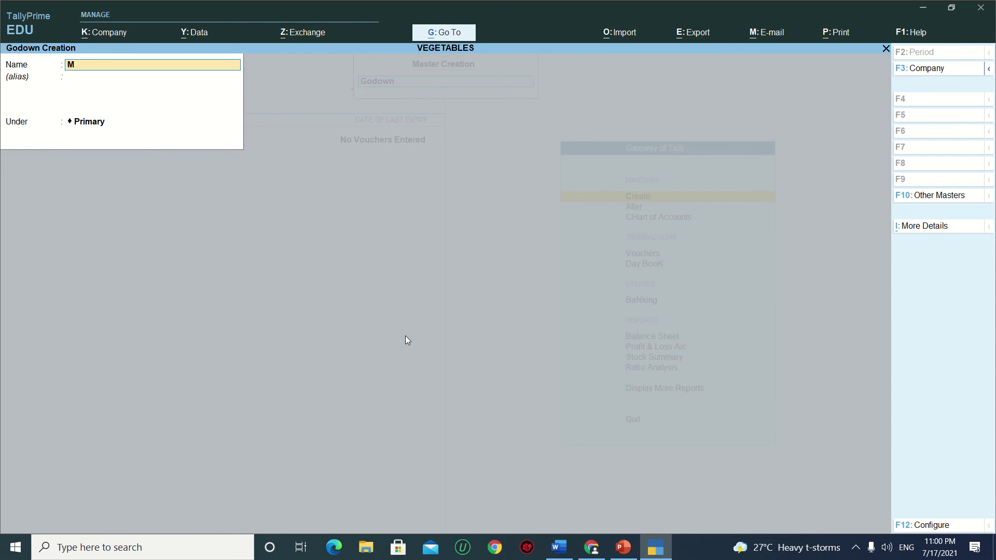
{"action": "key", "text": "Return"}
{"action": "key", "text": "Return"}
{"action": "key", "text": "Return"}
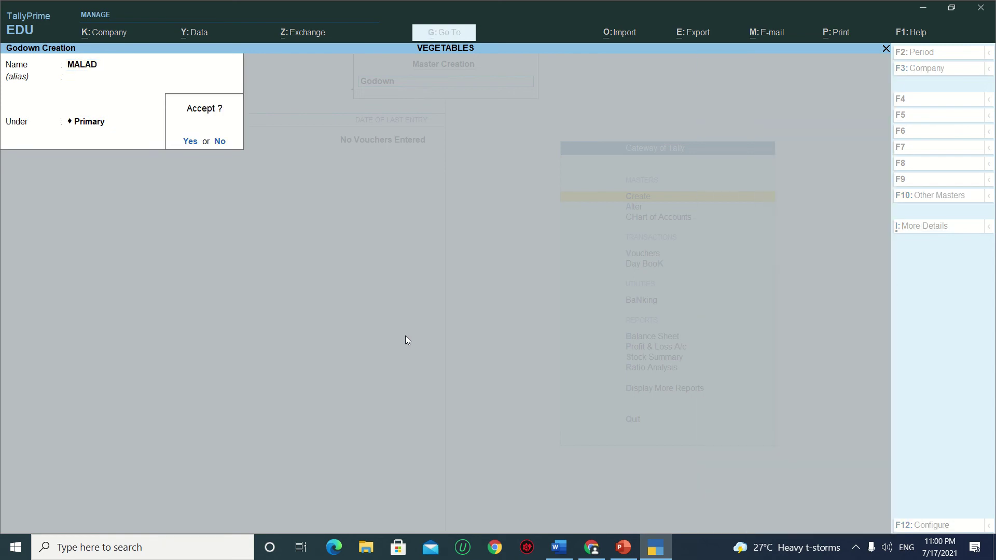
{"action": "key", "text": "n"}
{"action": "key", "text": "Down"}
{"action": "key", "text": "Down"}
{"action": "key", "text": "Return"}
{"action": "key", "text": "y"}
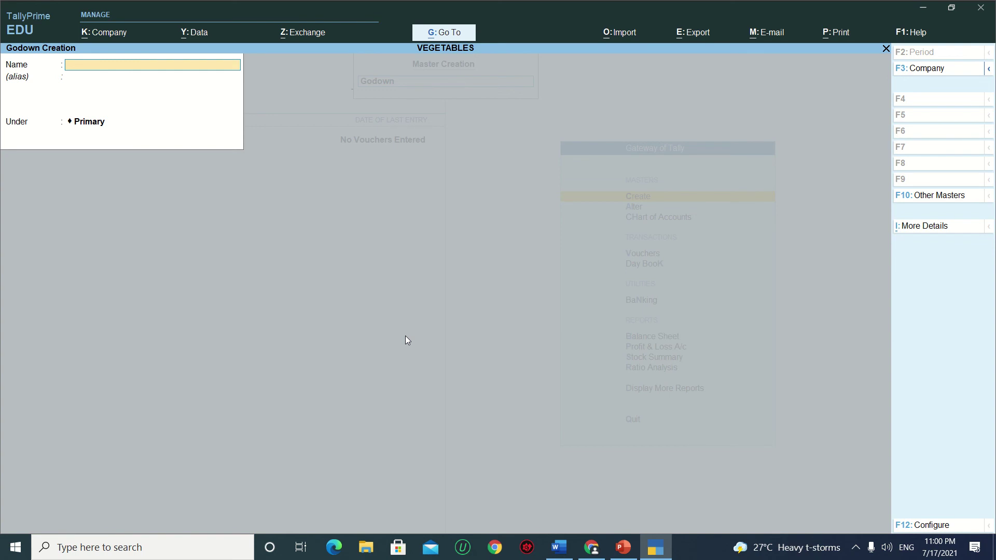
Recheck the Word stock table, leave godown creation, and create the stock category VEGETABLES under Primary
{"action": "key", "text": "alt+Tab"}
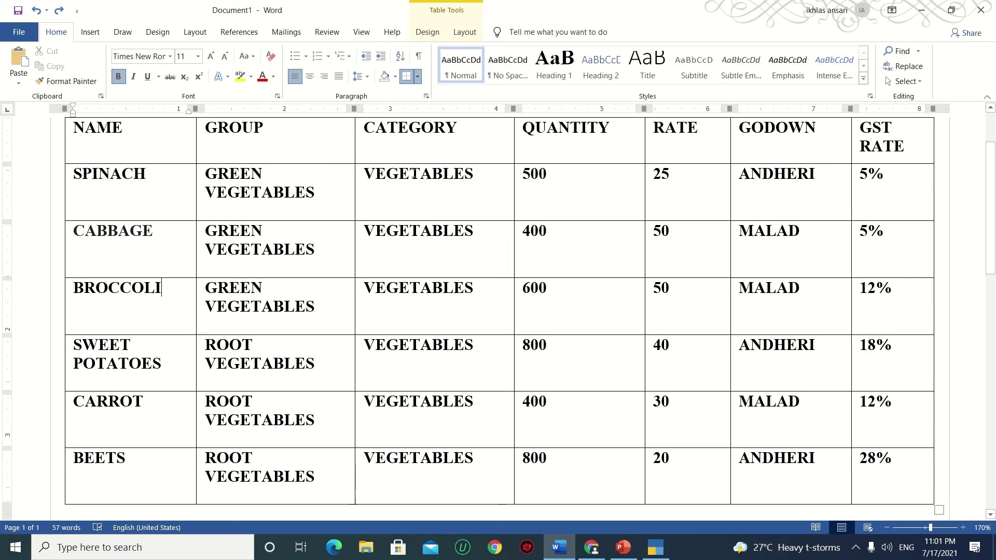
{"action": "key", "text": "alt+Tab"}
{"action": "key", "text": "Escape"}
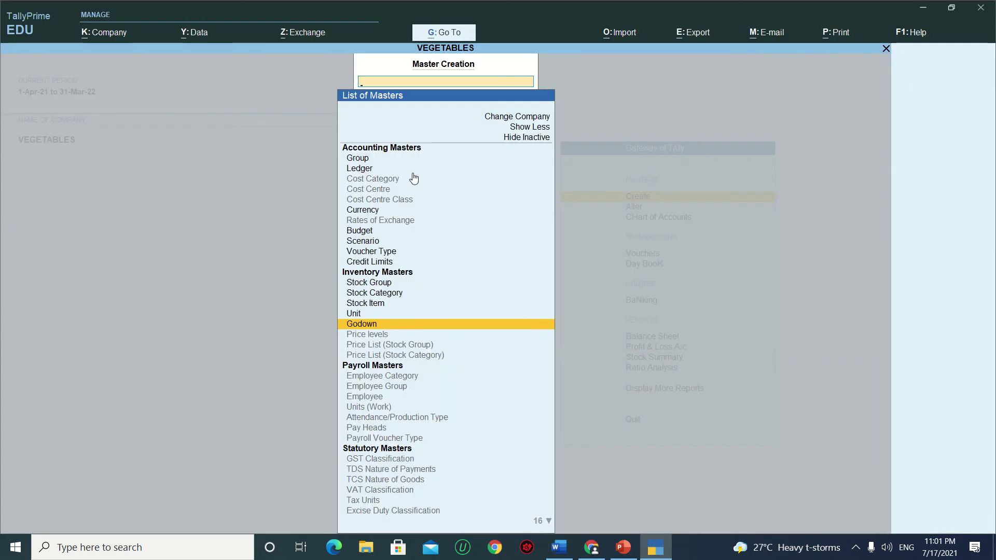
{"action": "key", "text": "Up"}
{"action": "key", "text": "Up"}
{"action": "key", "text": "Up"}
{"action": "key", "text": "Return"}
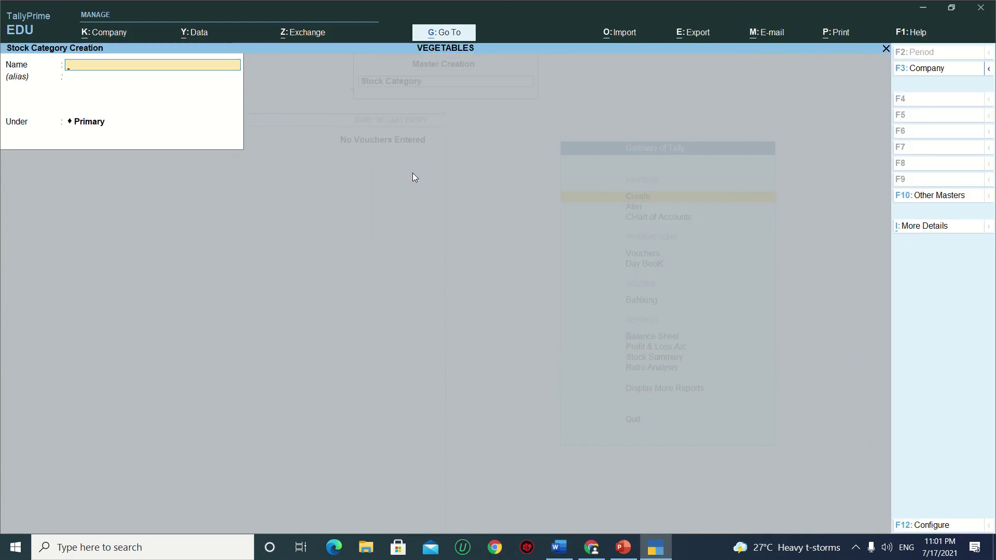
{"action": "type", "text": "VEGETABLES"}
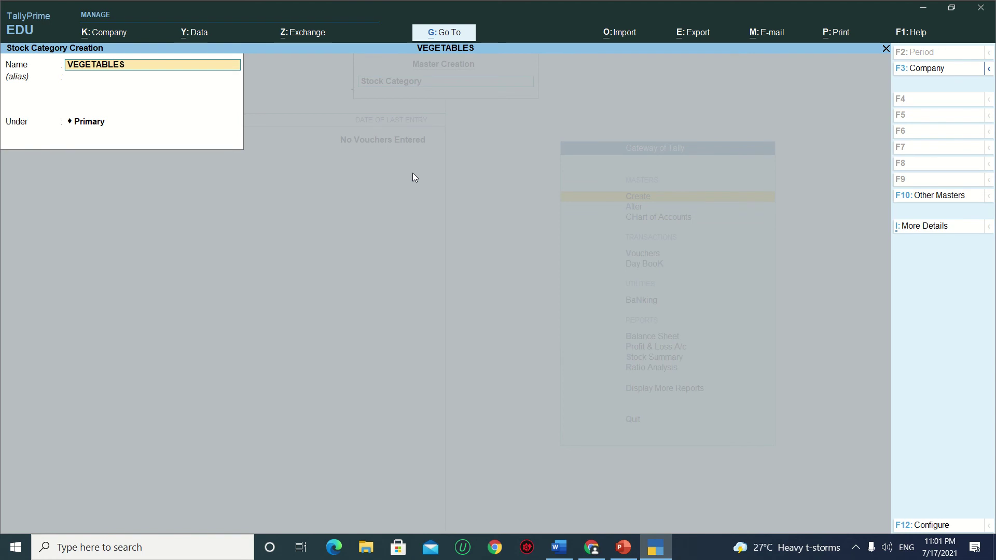
{"action": "key", "text": "Return"}
{"action": "key", "text": "Return"}
{"action": "key", "text": "Return"}
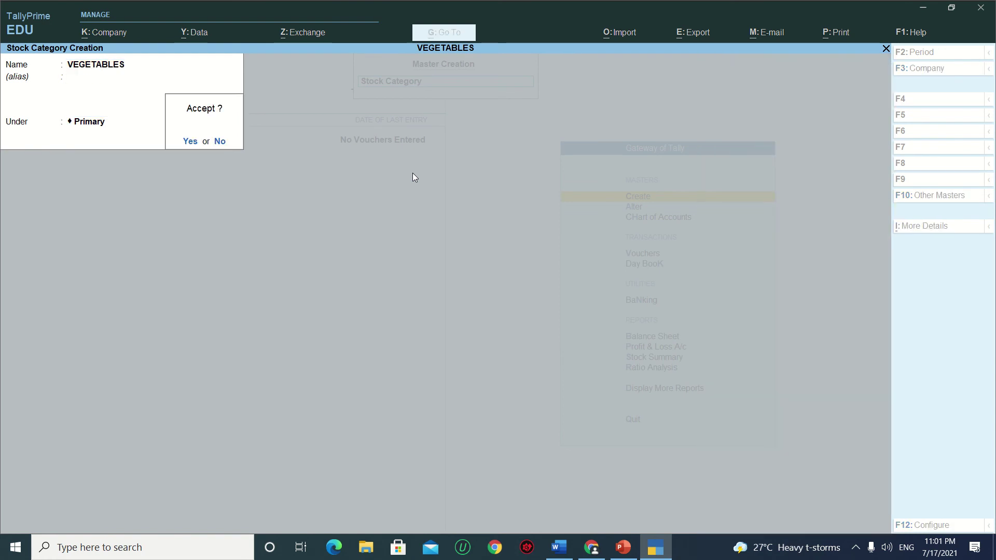
{"action": "key", "text": "Return"}
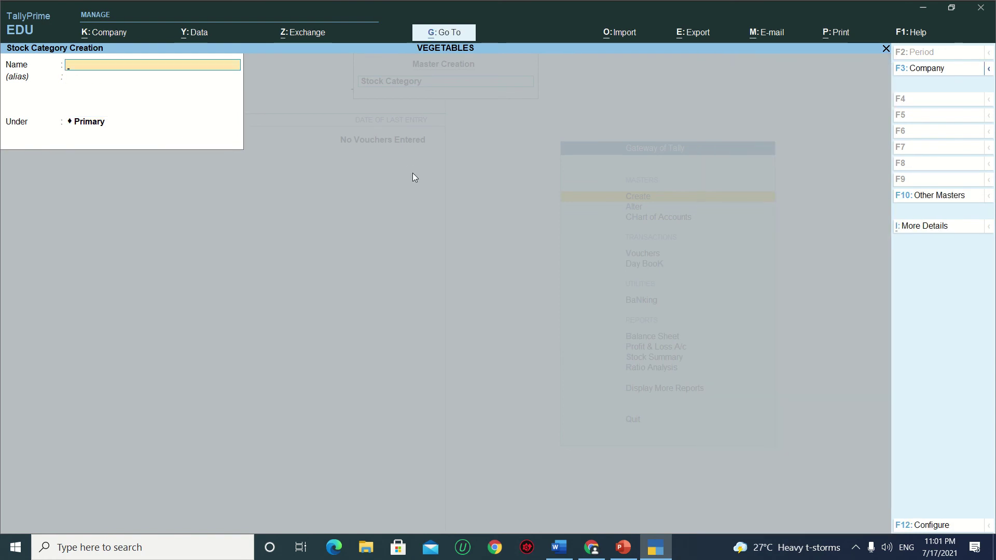
Check the groups in the Word stock table, and switch from stock category creation to creating a new stock group
{"action": "key", "text": "alt+Tab"}
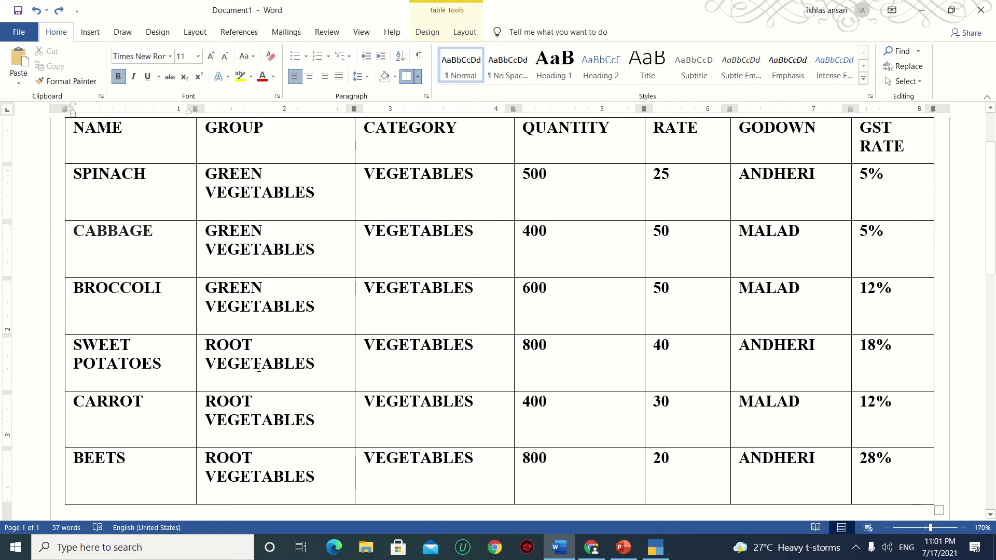
{"action": "key", "text": "alt+Tab"}
{"action": "key", "text": "Escape"}
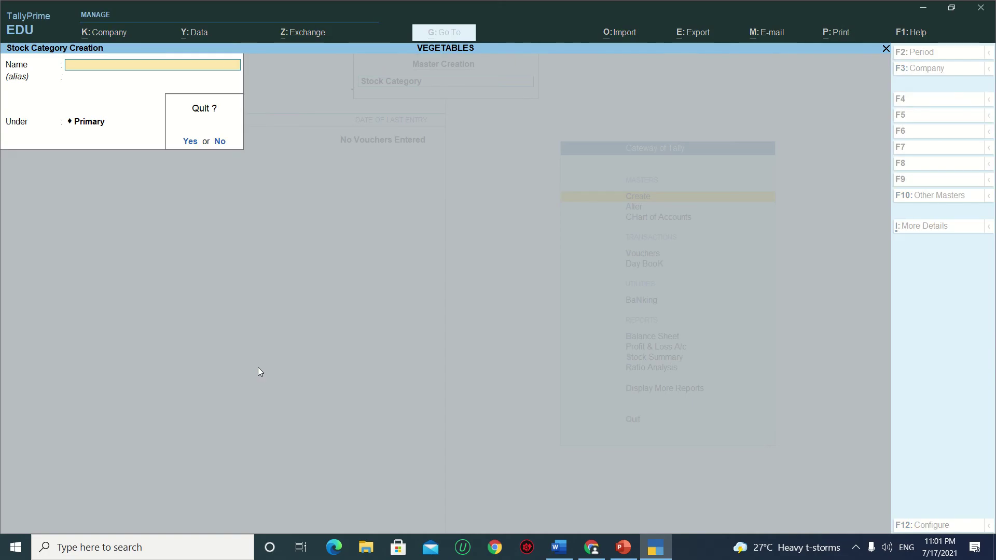
{"action": "key", "text": "y"}
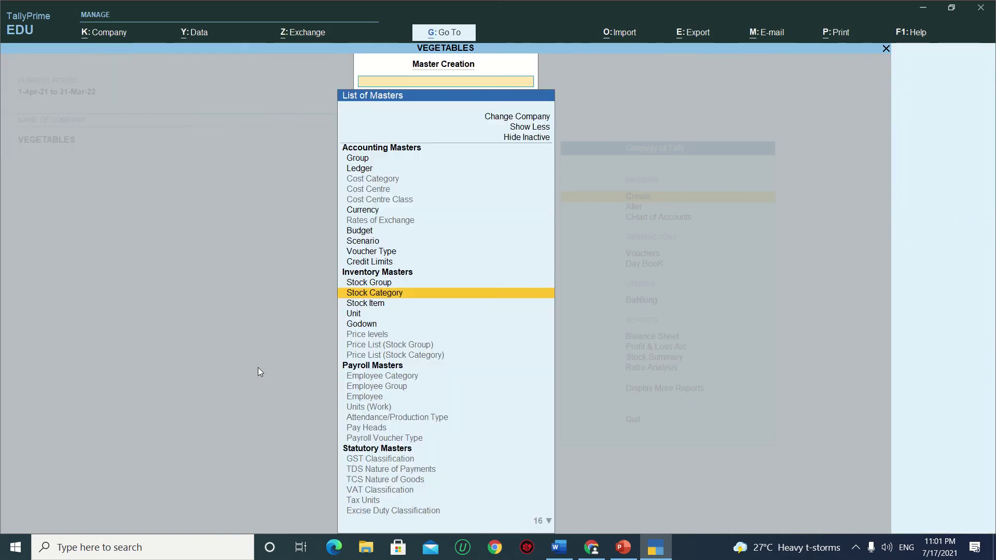
{"action": "key", "text": "Down"}
{"action": "key", "text": "Up"}
{"action": "key", "text": "Up"}
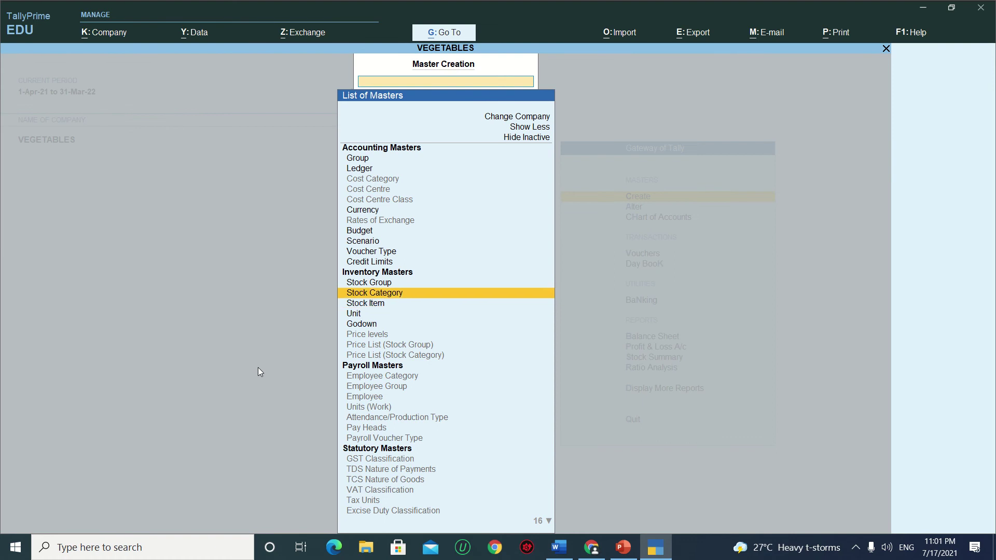
{"action": "key", "text": "Return"}
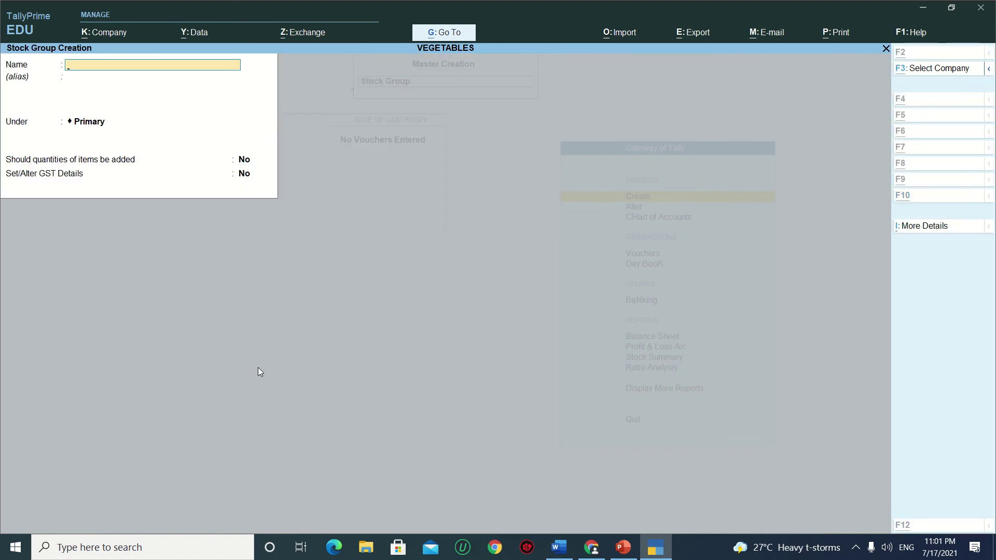
{"action": "key", "text": "alt+Tab"}
{"action": "key", "text": "alt+Tab"}
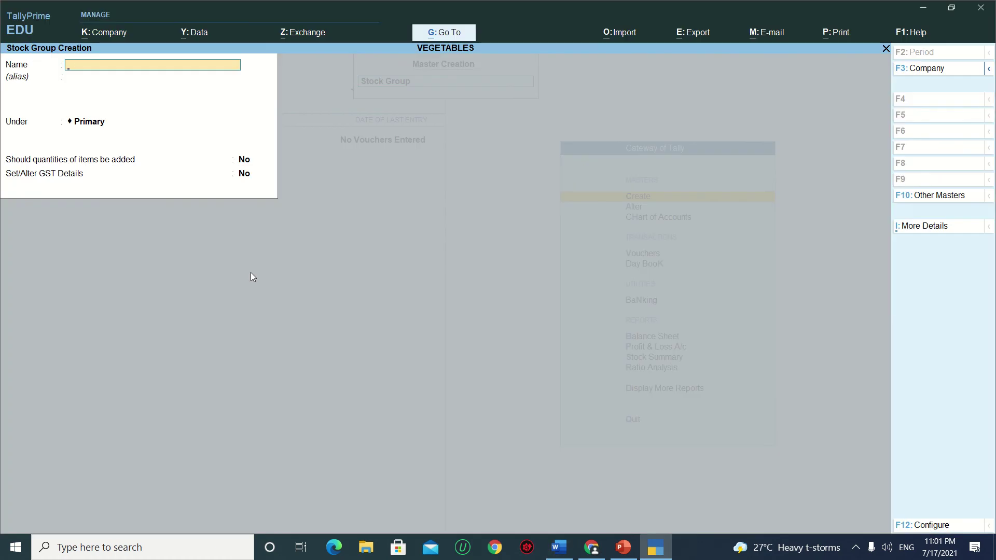
Name the stock group GREEN VEGETABLES, keep it under Primary, and enable adding the quantities of its items
{"action": "type", "text": "GREEN VEGETABLES"}
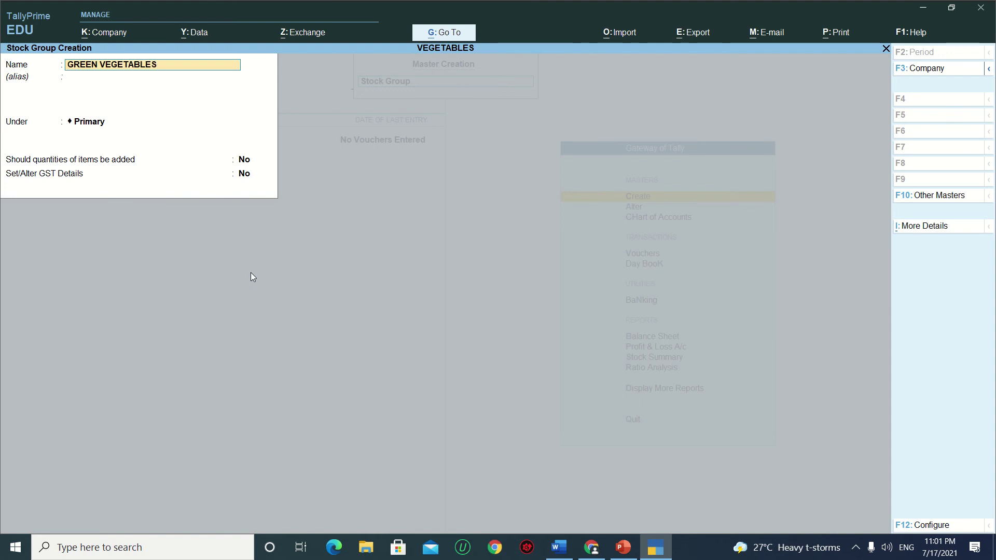
{"action": "key", "text": "Return"}
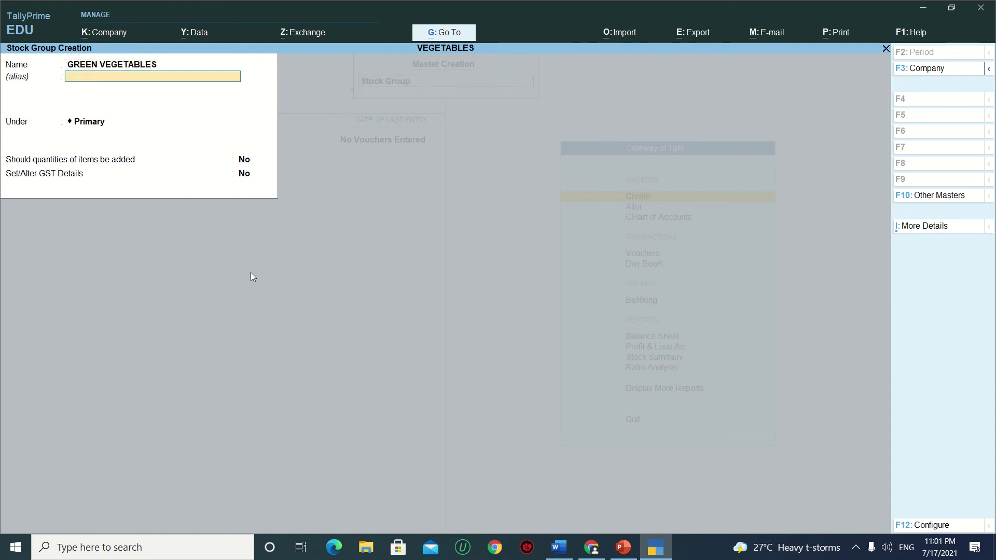
{"action": "key", "text": "Return"}
{"action": "key", "text": "Return"}
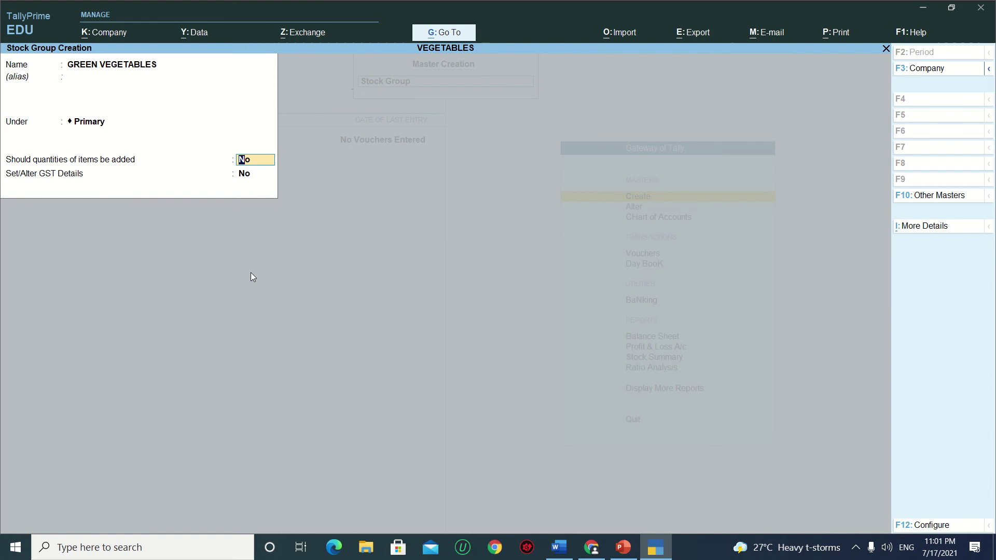
{"action": "type", "text": "YES"}
{"action": "key", "text": "Return"}
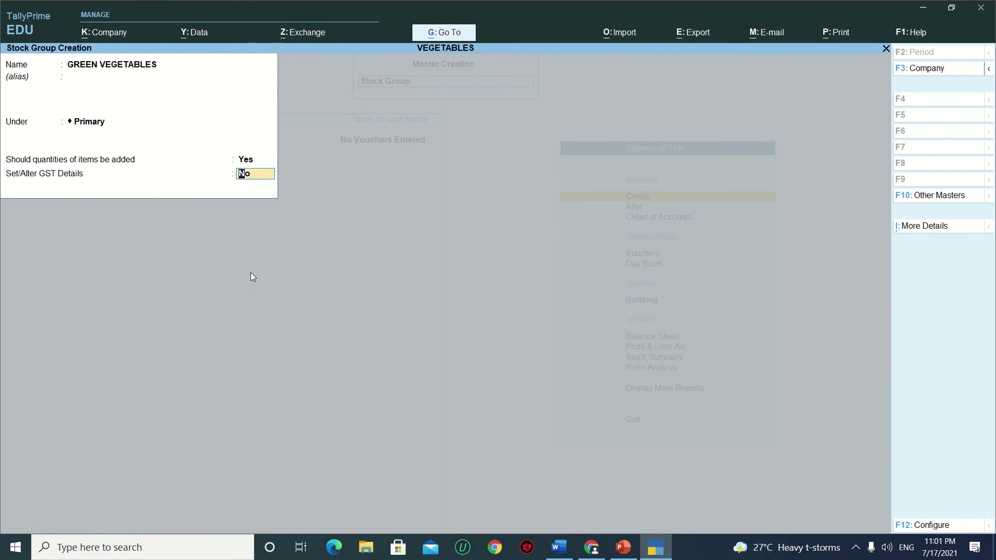
Check the GST rates in the Word table, discard the group's GST details, and save GREEN VEGETABLES with Set/Alter GST Details at No
{"action": "type", "text": "YES"}
{"action": "key", "text": "Return"}
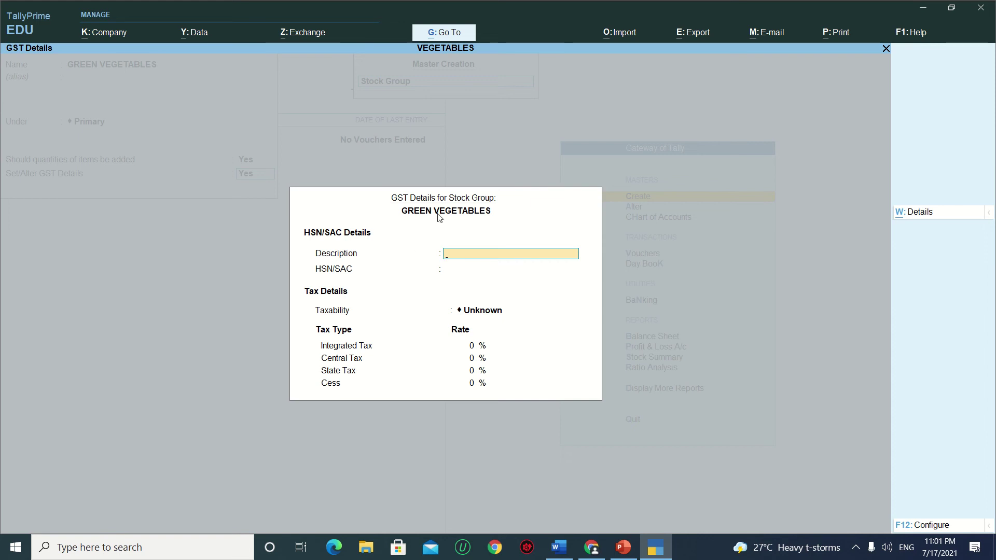
{"action": "key", "text": "alt+Tab"}
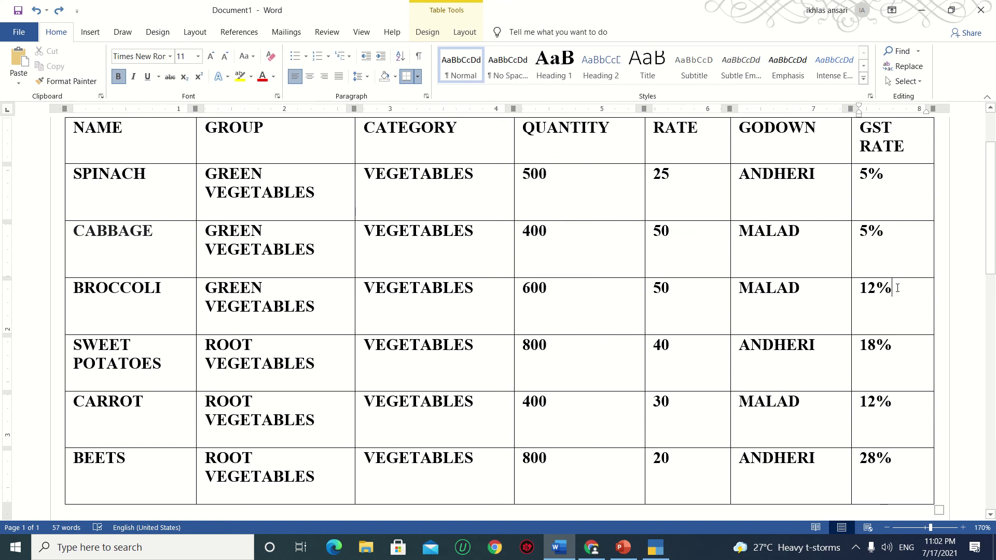
{"action": "key", "text": "alt+Tab"}
{"action": "key", "text": "Escape"}
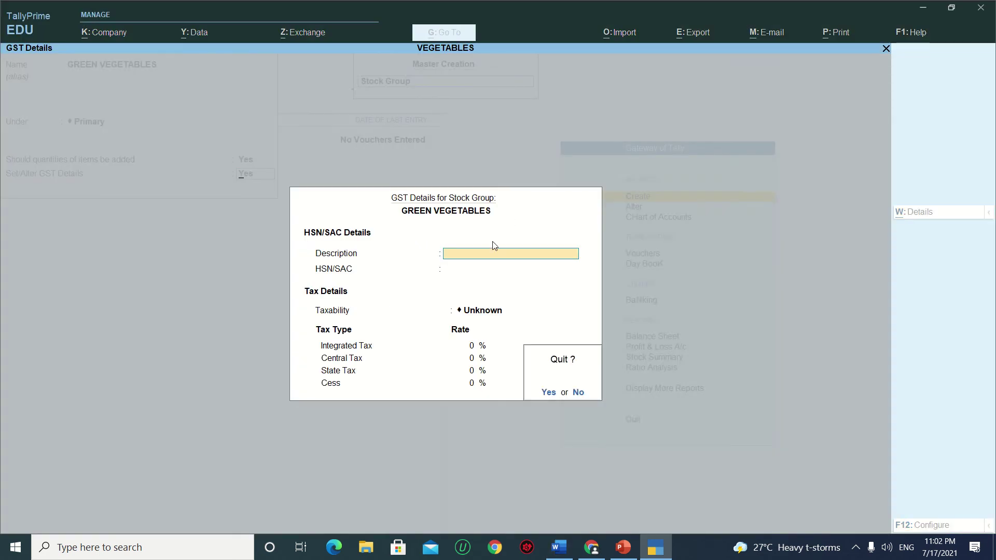
{"action": "key", "text": "y"}
{"action": "key", "text": "n"}
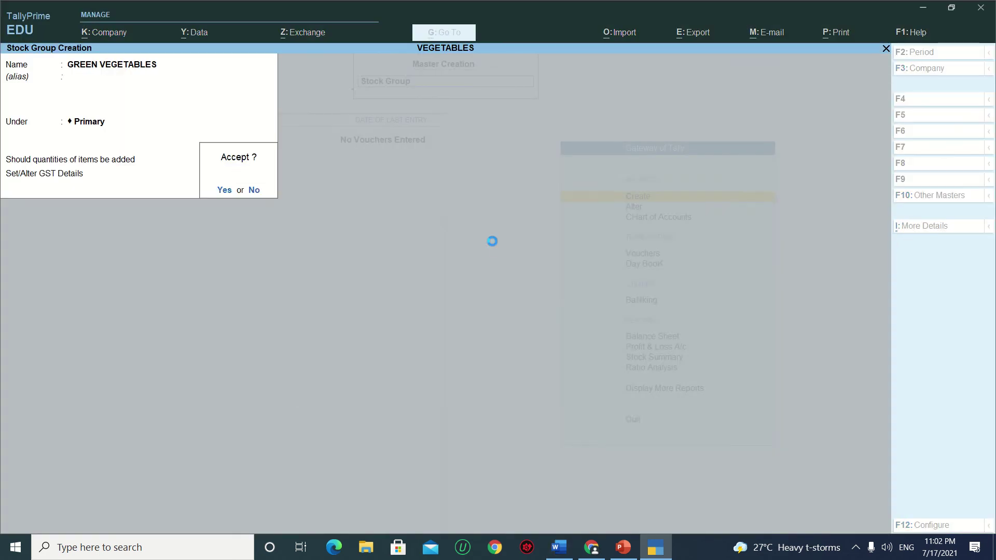
{"action": "key", "text": "y"}
Create the stock group ROOT VEGETABLES under Primary with item quantities added and Set/Alter GST Details left at No
{"action": "key", "text": "alt+Tab"}
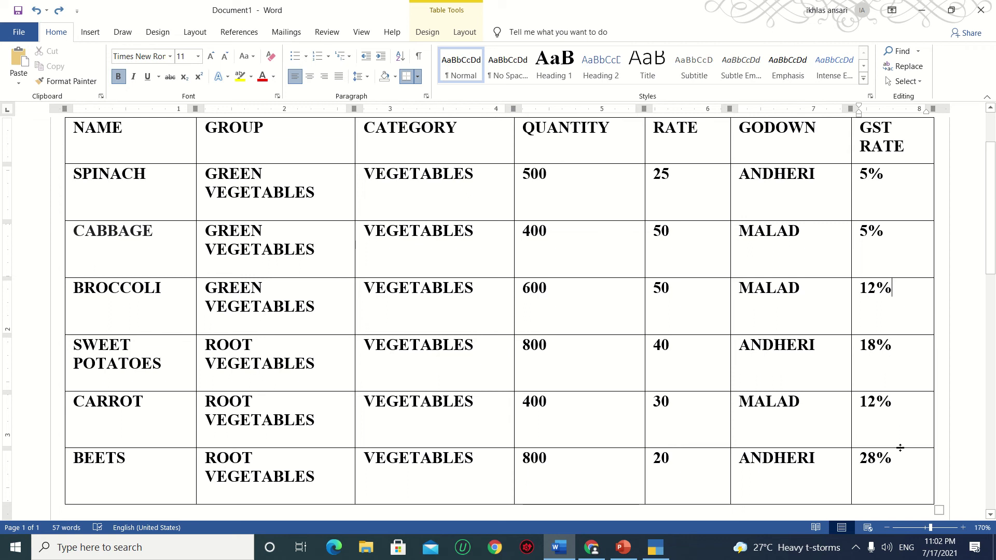
{"action": "key", "text": "alt+Tab"}
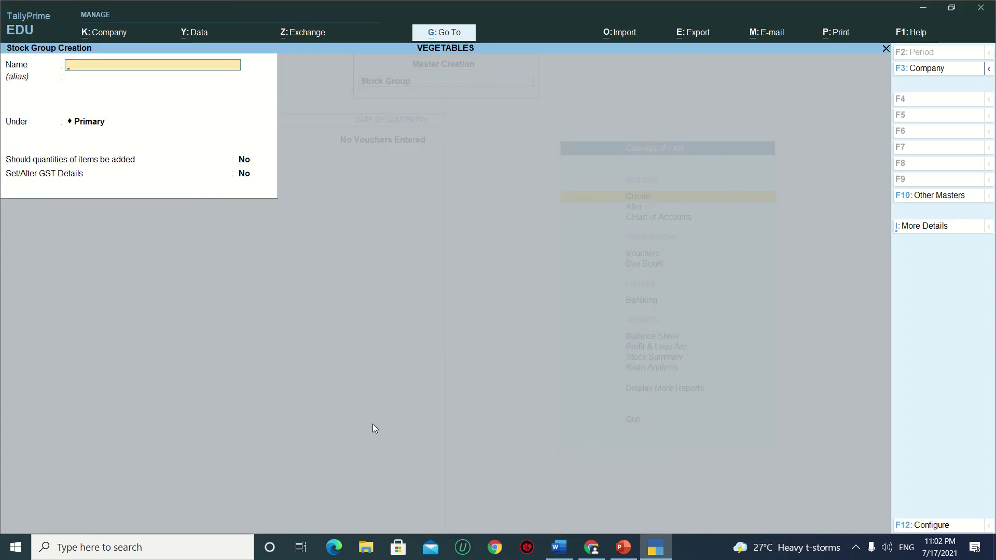
{"action": "type", "text": "ROOT VEGETABLES"}
{"action": "key", "text": "Return"}
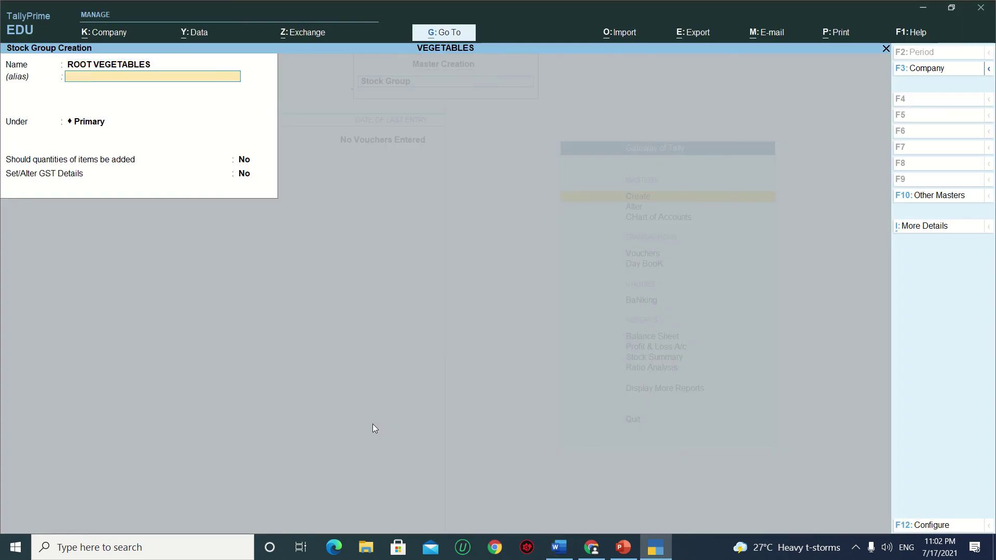
{"action": "key", "text": "Return"}
{"action": "key", "text": "Return"}
{"action": "key", "text": "y"}
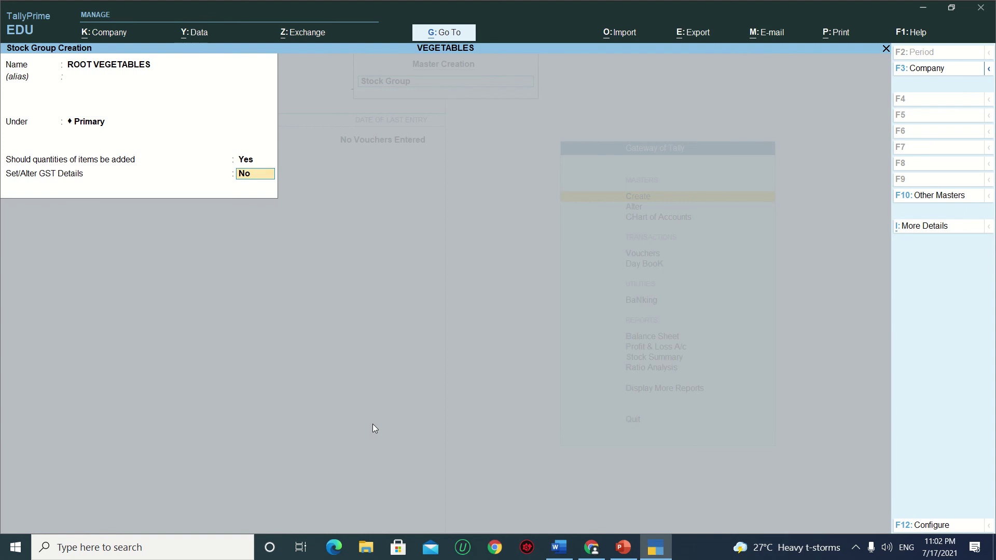
{"action": "key", "text": "Return"}
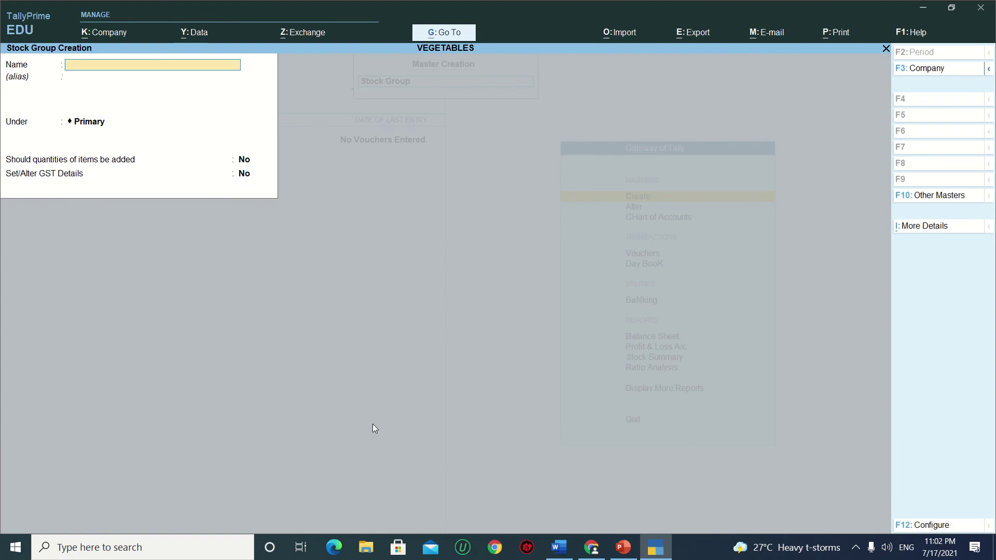
Switch from stock group creation to creating a stock item, and look up the first item in the Word stock table
{"action": "key", "text": "Escape"}
{"action": "key", "text": "Down"}
{"action": "key", "text": "Down"}
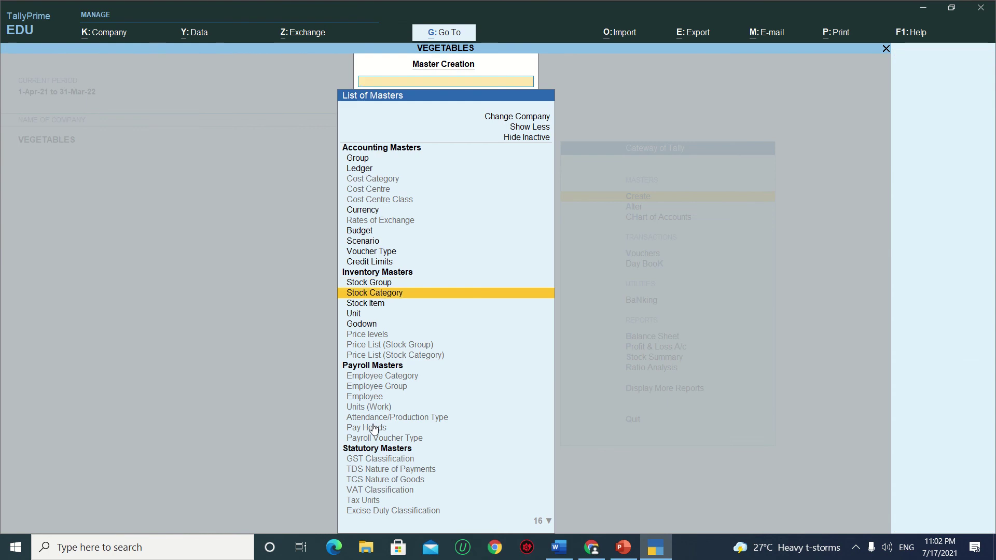
{"action": "key", "text": "Return"}
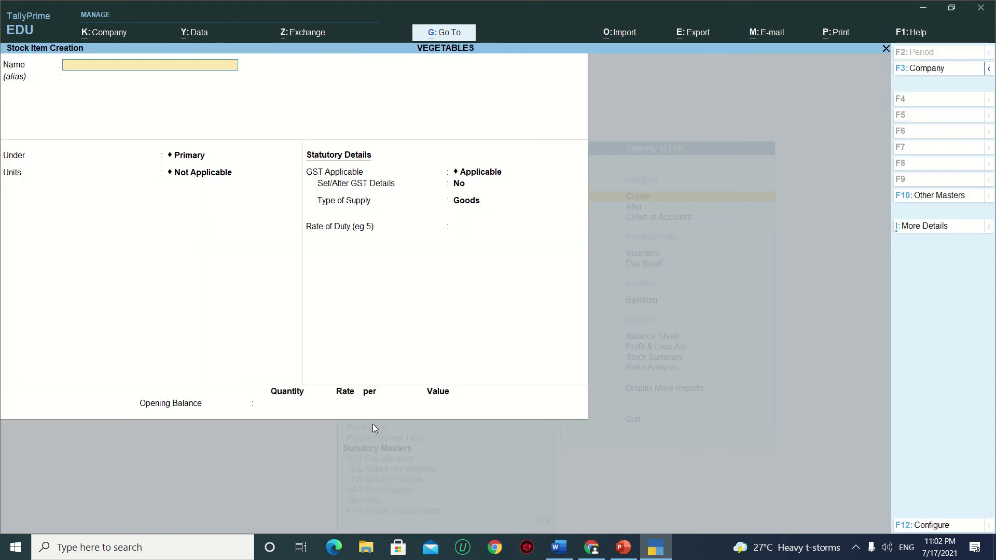
{"action": "key", "text": "alt+Tab"}
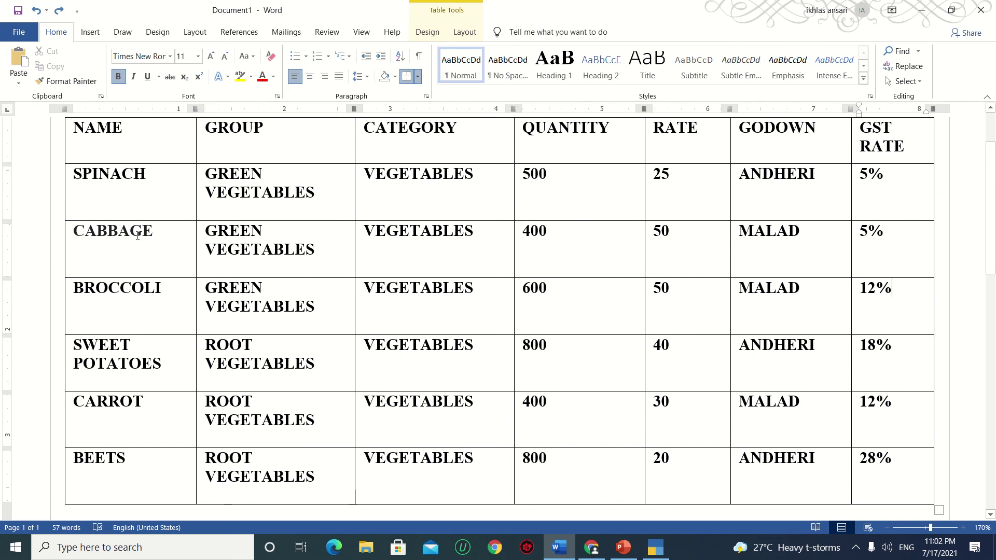
{"action": "left_click", "coordinate": [156, 174]}
{"action": "key", "text": "alt+Tab"}
Name the stock item SPINACH, place it under GREEN VEGETABLES, and set its unit to KG
{"action": "type", "text": "SP"}
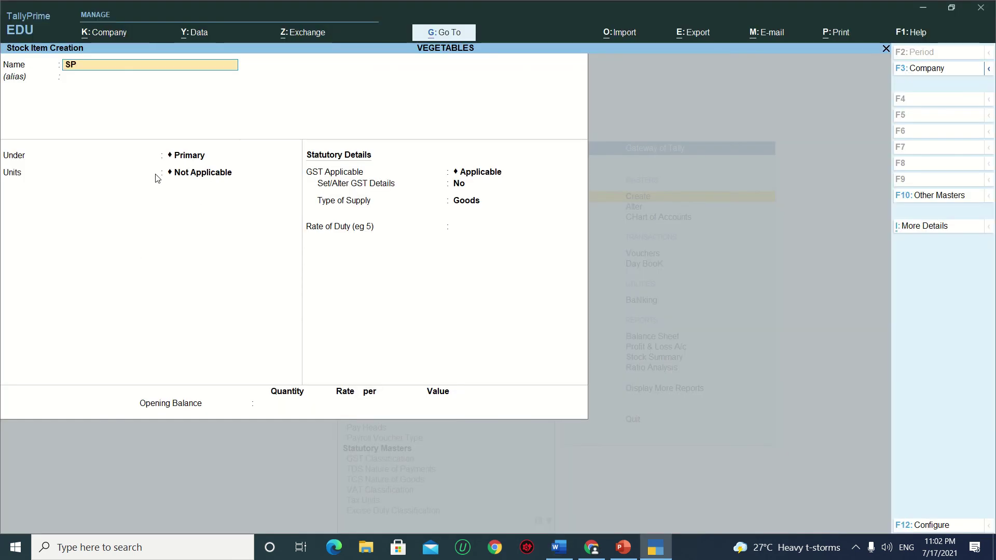
{"action": "type", "text": "I"}
{"action": "key", "text": "alt+Tab"}
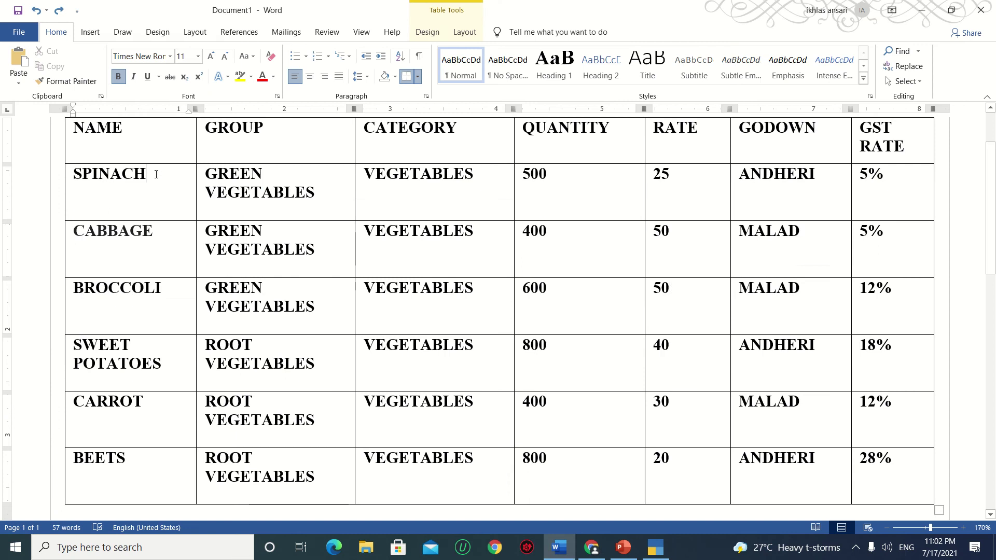
{"action": "key", "text": "alt+Tab"}
{"action": "type", "text": "NACH"}
{"action": "key", "text": "Return"}
{"action": "key", "text": "Return"}
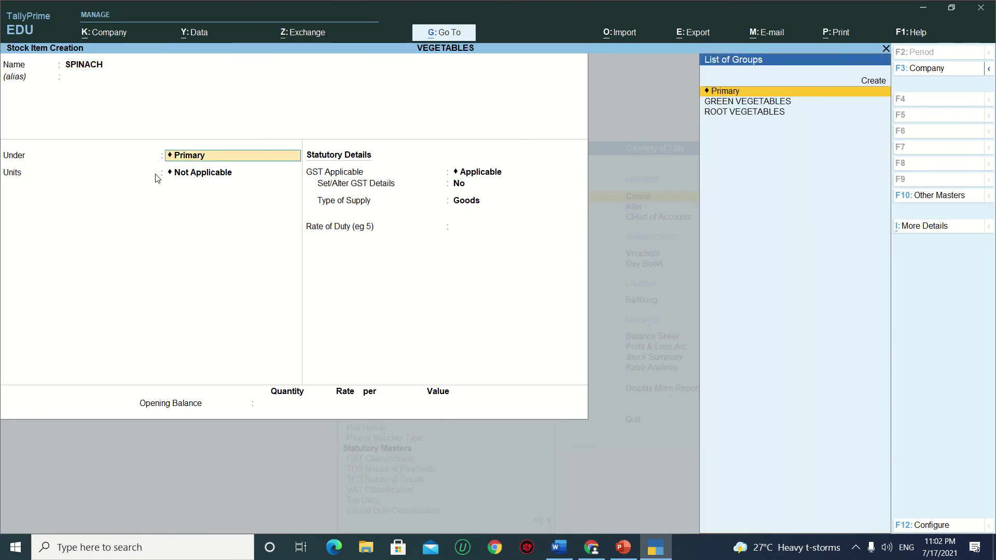
{"action": "key", "text": "Down"}
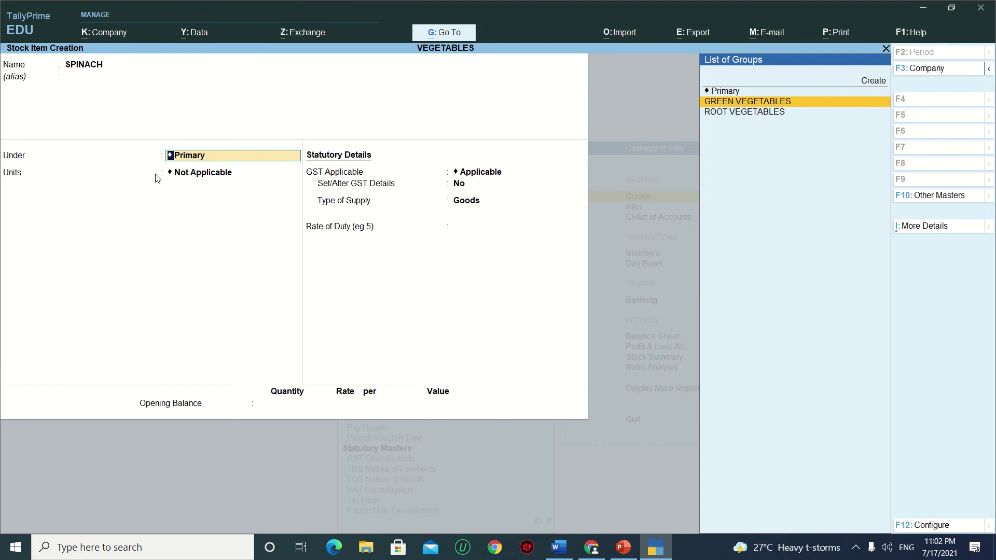
{"action": "key", "text": "Return"}
{"action": "key", "text": "Down"}
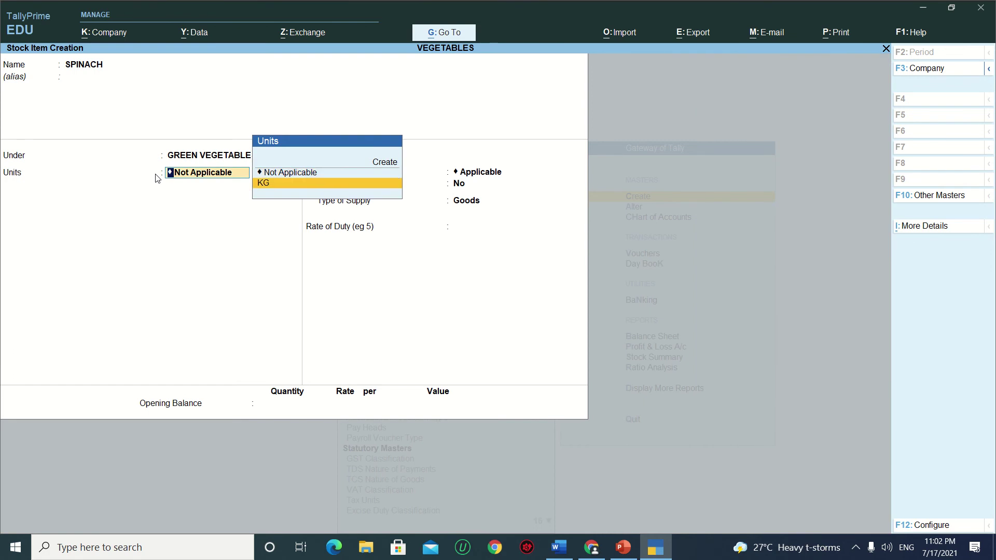
{"action": "key", "text": "Return"}
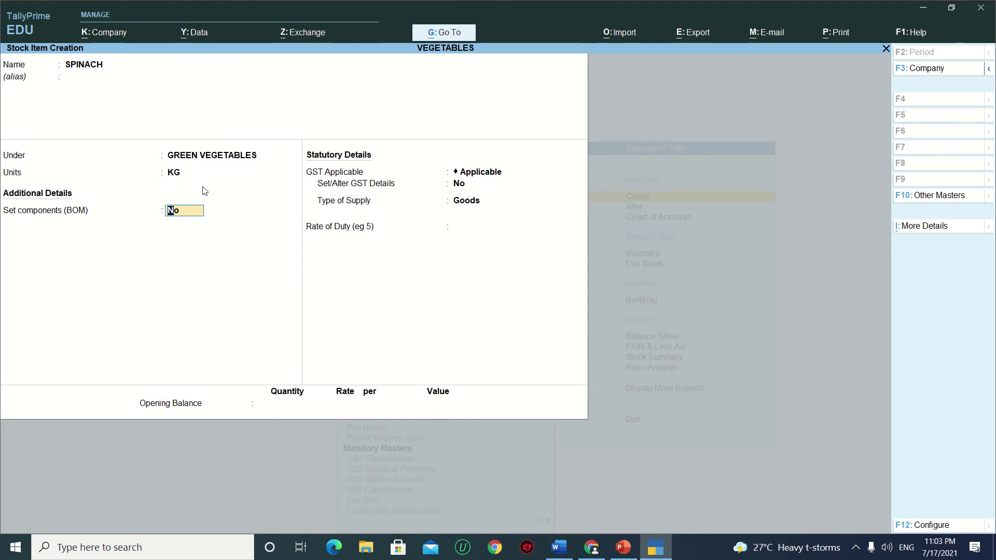
Set Use Stock Category for Stock Items to Yes in the stock item configuration, and save the configuration
{"action": "left_click", "coordinate": [941, 527]}
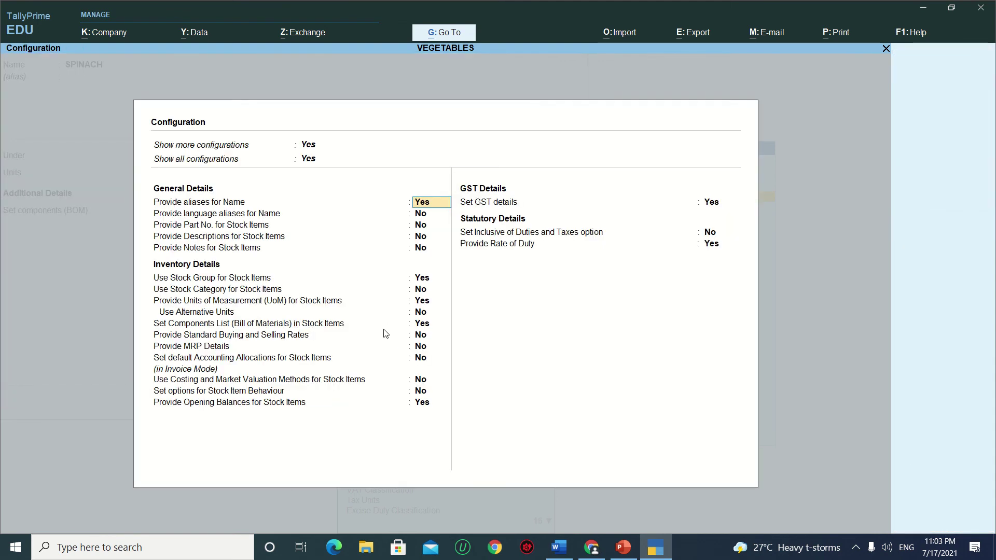
{"action": "key", "text": "Return"}
{"action": "key", "text": "Return"}
{"action": "key", "text": "Return"}
{"action": "key", "text": "Return"}
{"action": "key", "text": "Return"}
{"action": "key", "text": "Return"}
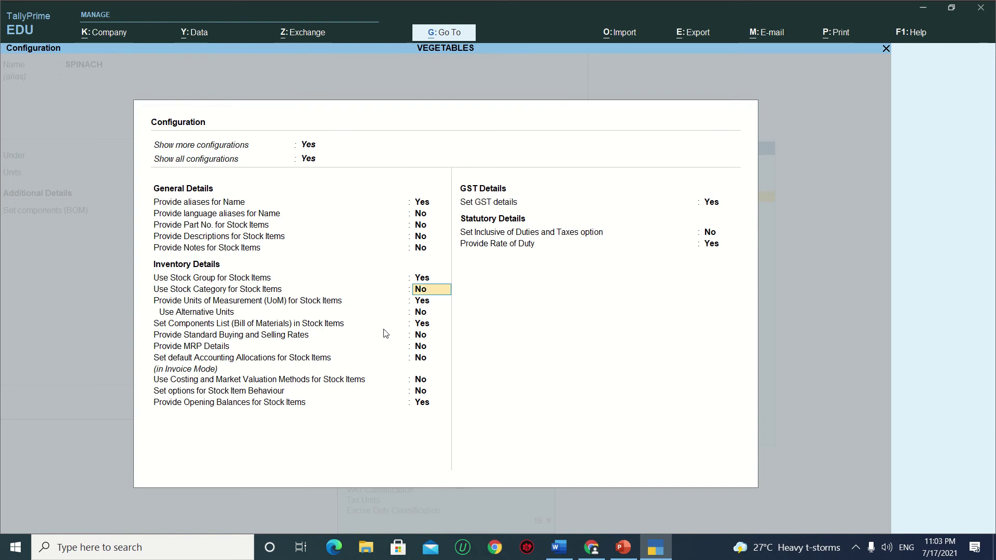
{"action": "type", "text": "YES"}
{"action": "key", "text": "Return"}
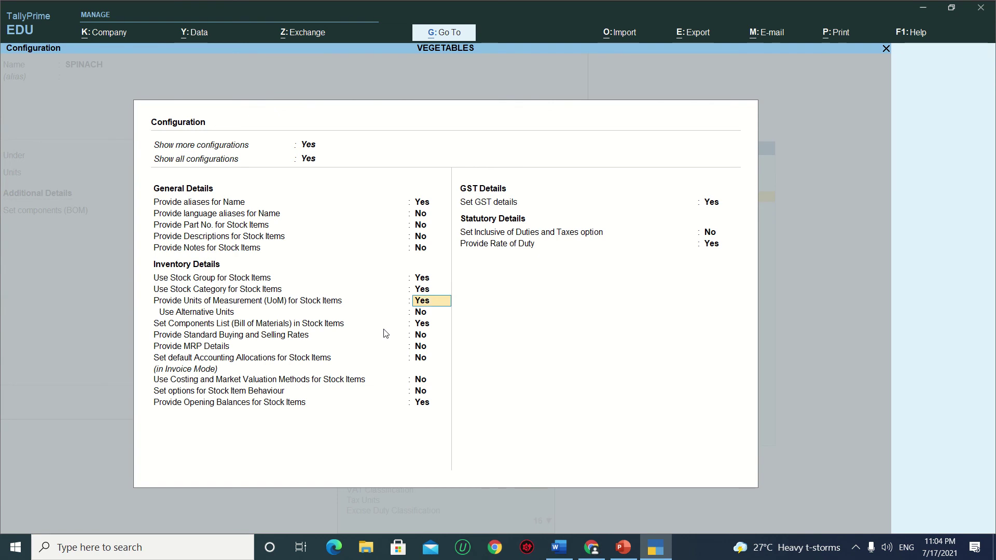
{"action": "key", "text": "Return"}
{"action": "key", "text": "Return"}
{"action": "key", "text": "Return"}
{"action": "key", "text": "Return"}
{"action": "key", "text": "Return"}
{"action": "key", "text": "Return"}
{"action": "key", "text": "Return"}
{"action": "key", "text": "Return"}
{"action": "key", "text": "Return"}
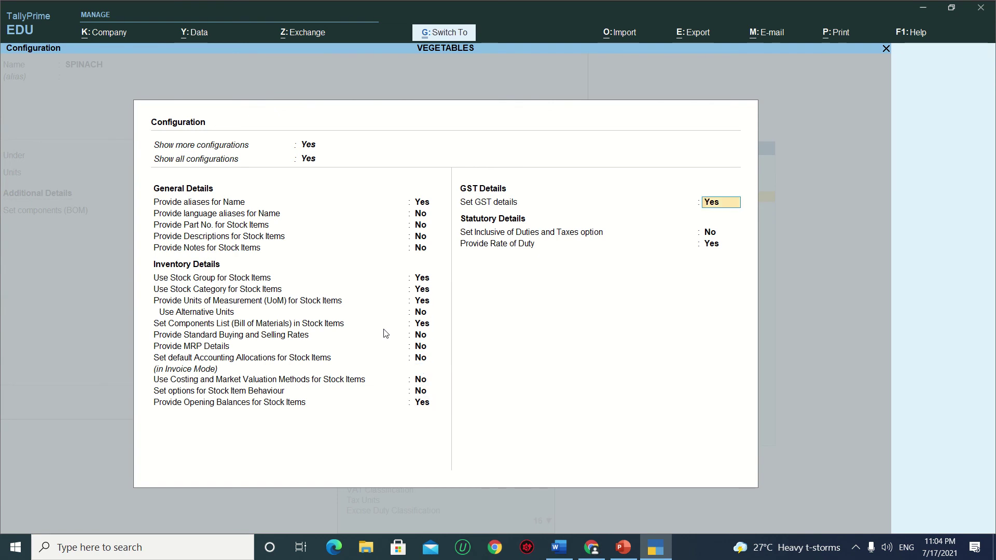
{"action": "key", "text": "Return"}
Assign the stock category VEGETABLES to SPINACH and keep its unit as KG
{"action": "key", "text": "BackSpace"}
{"action": "key", "text": "BackSpace"}
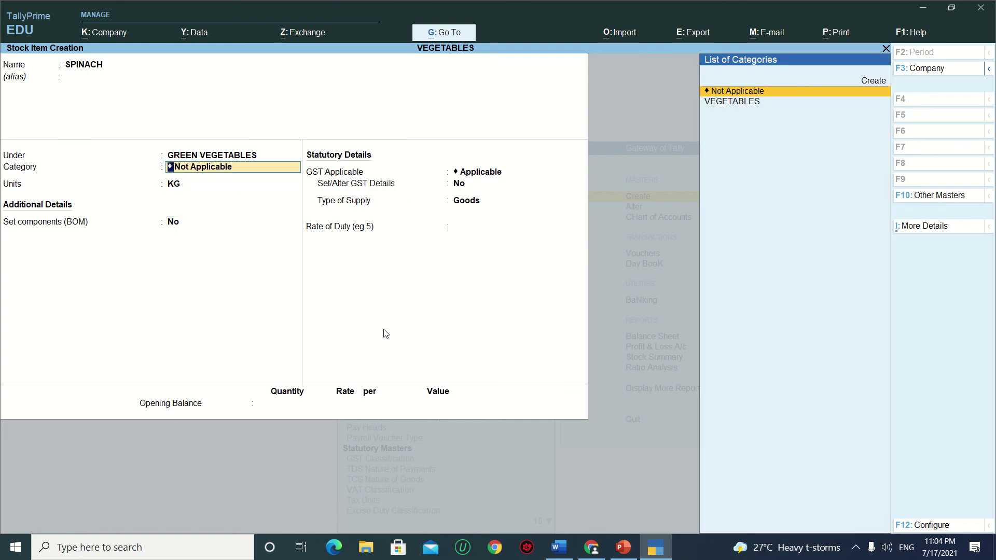
{"action": "key", "text": "Down"}
{"action": "key", "text": "Return"}
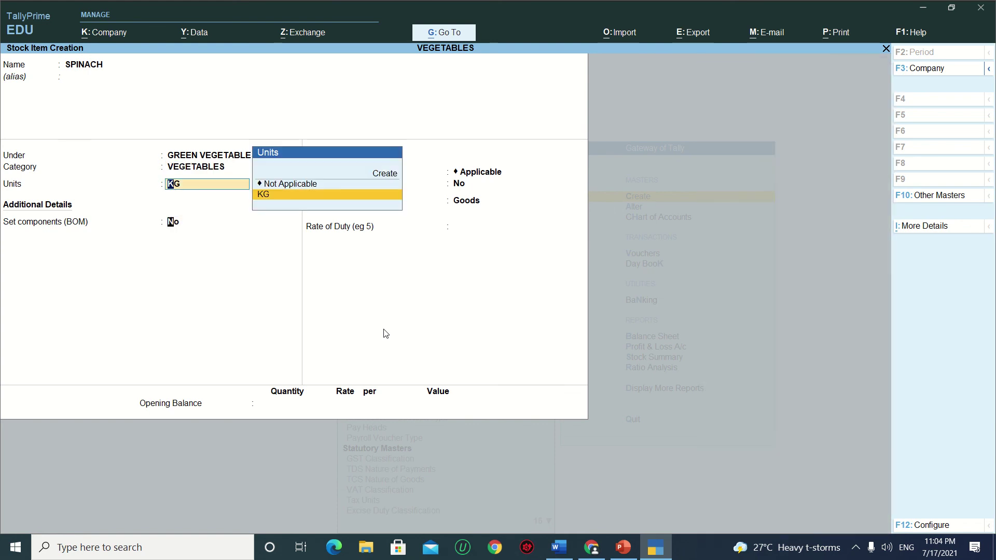
{"action": "key", "text": "Return"}
{"action": "key", "text": "Return"}
Set Set/Alter GST Details to Yes for SPINACH, and enter the description SPINACH and HSN/SAC 1234567
{"action": "type", "text": "YES"}
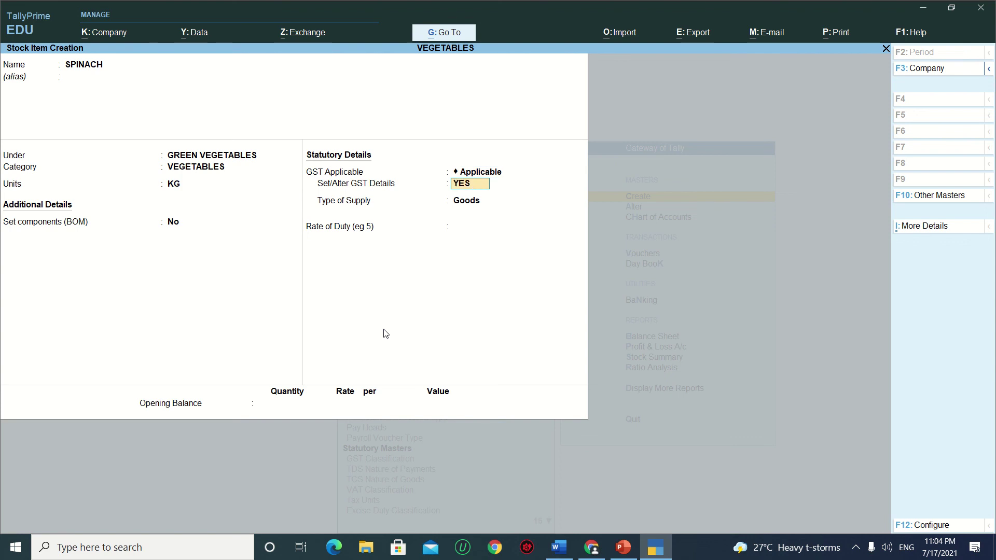
{"action": "key", "text": "Return"}
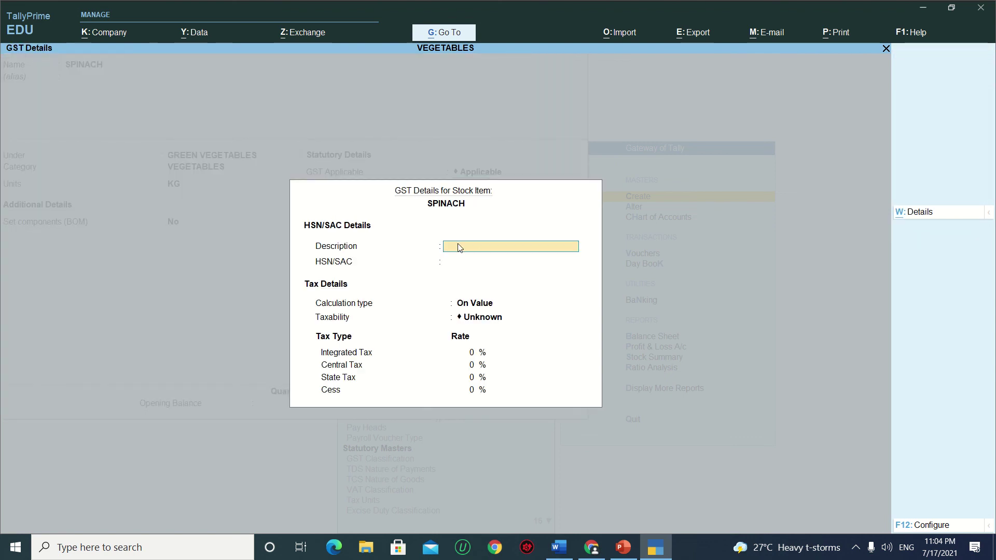
{"action": "type", "text": "SPINACH"}
{"action": "key", "text": "Return"}
{"action": "type", "text": "1234567"}
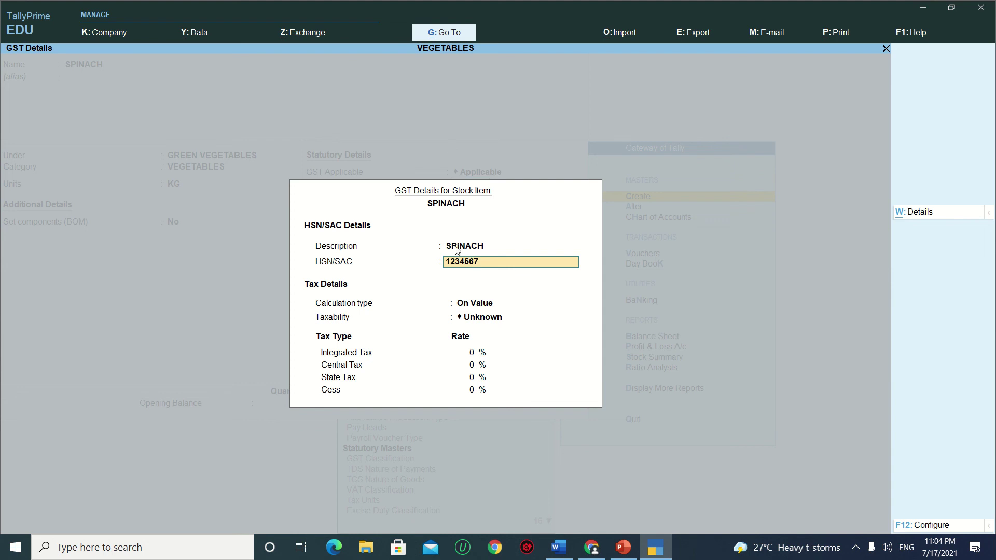
{"action": "left_click", "coordinate": [457, 251]}
{"action": "key", "text": "Return"}
{"action": "key", "text": "Return"}
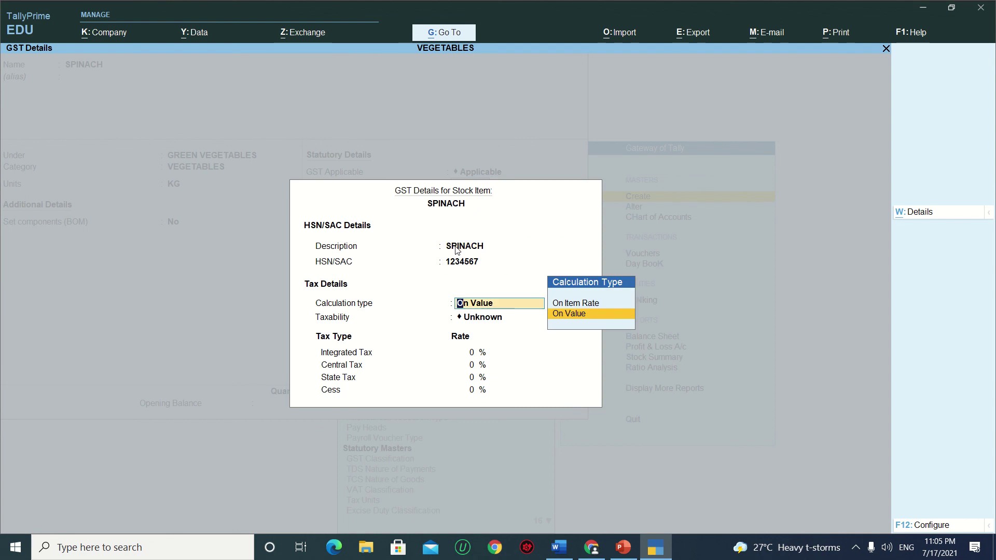
Compare the GST calculation types with SPINACH's figures in the Word stock table, and keep the calculation type On Value in TallyPrime
{"action": "key", "text": "Up"}
{"action": "key", "text": "Down"}
{"action": "key", "text": "Up"}
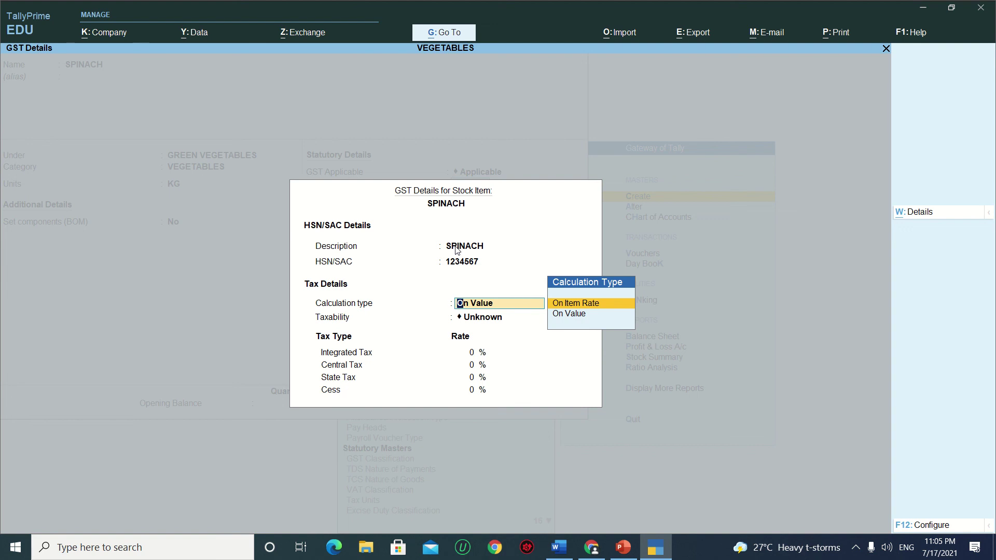
{"action": "key", "text": "alt+Tab"}
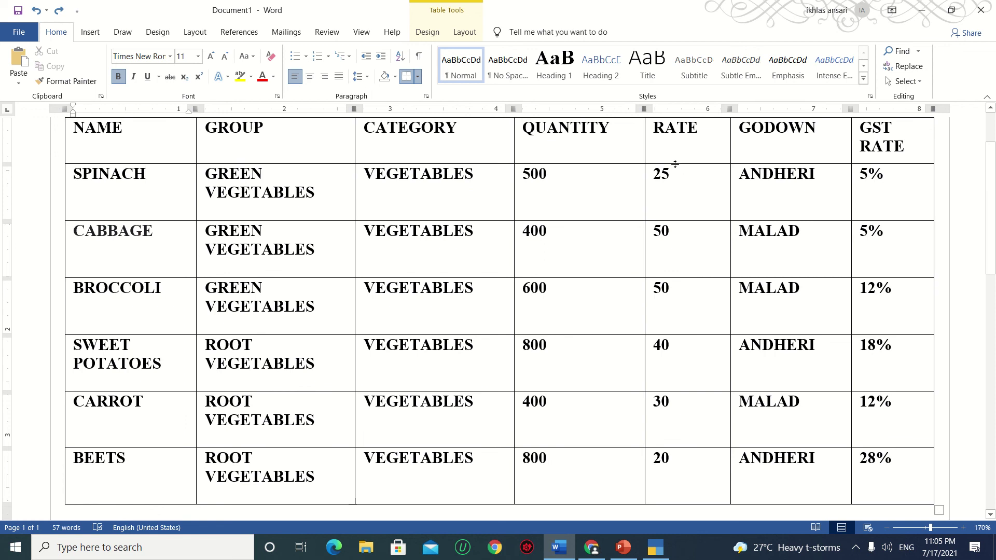
{"action": "left_click", "coordinate": [908, 174]}
{"action": "left_click", "coordinate": [595, 169]}
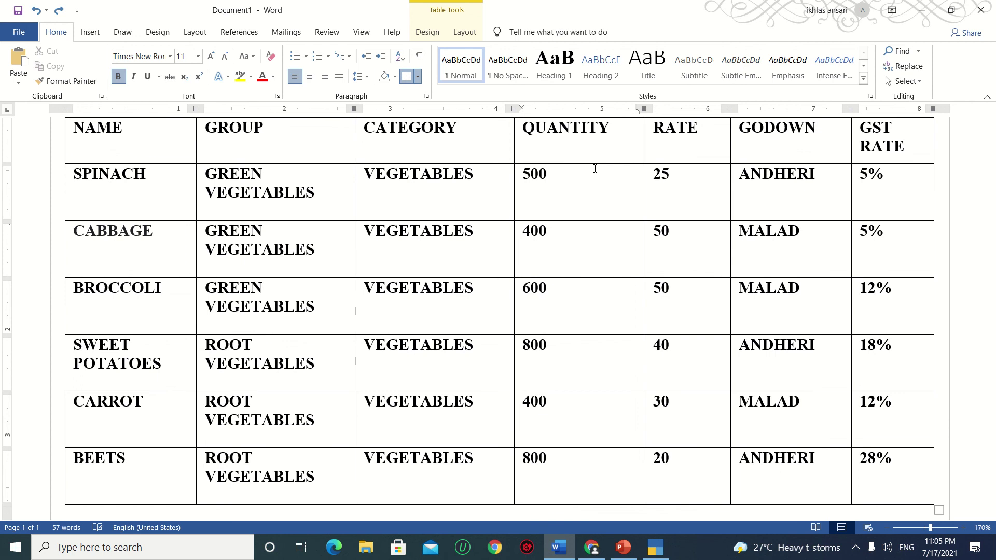
{"action": "key", "text": "alt+Tab"}
{"action": "key", "text": "Down"}
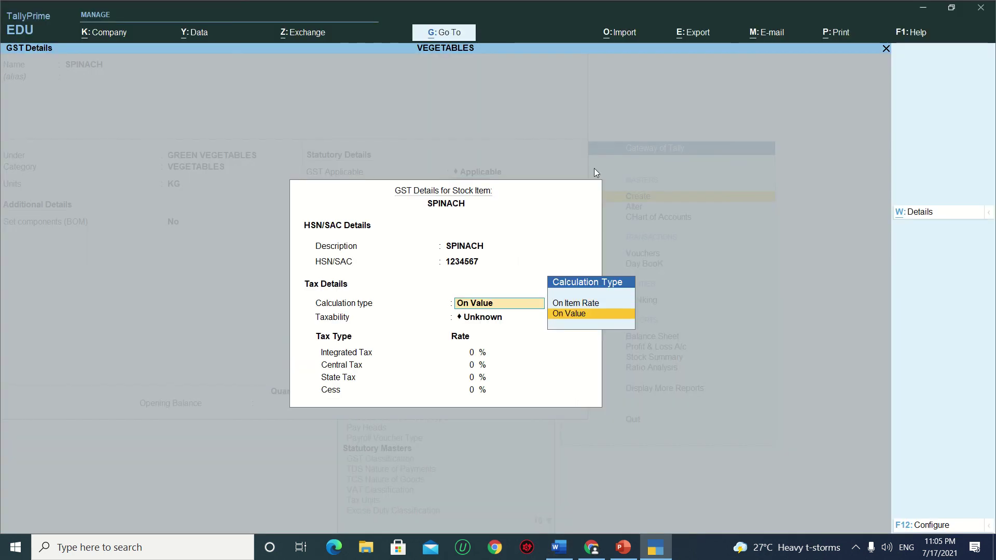
{"action": "key", "text": "Return"}
Set SPINACH's taxability to Taxable with 5% integrated tax from the Word stock table, and accept the GST details
{"action": "key", "text": "Down"}
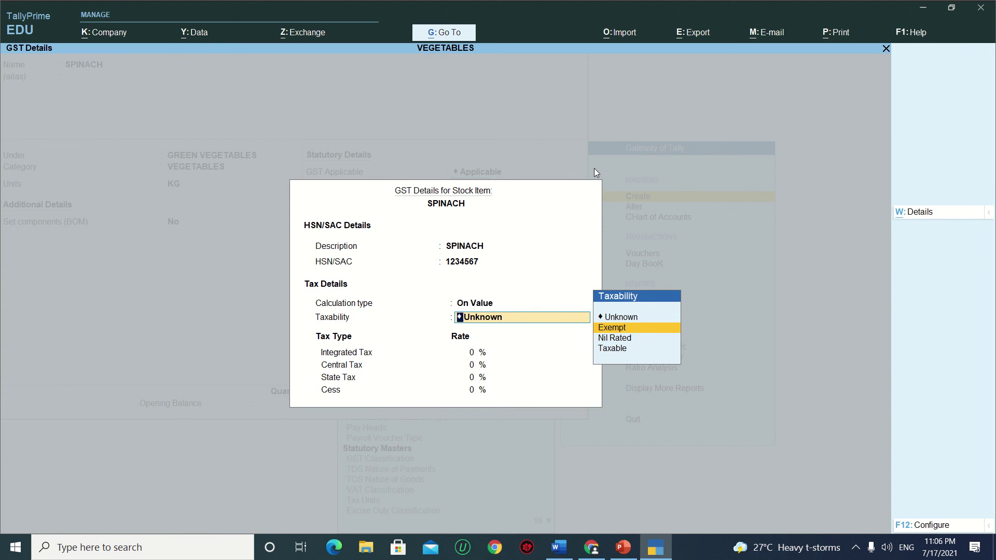
{"action": "key", "text": "Down"}
{"action": "key", "text": "Down"}
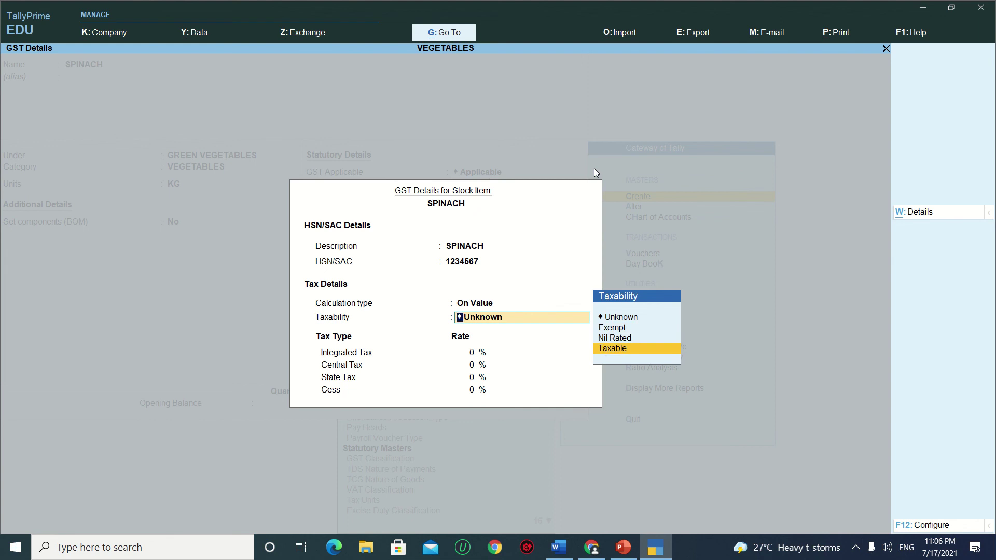
{"action": "key", "text": "Return"}
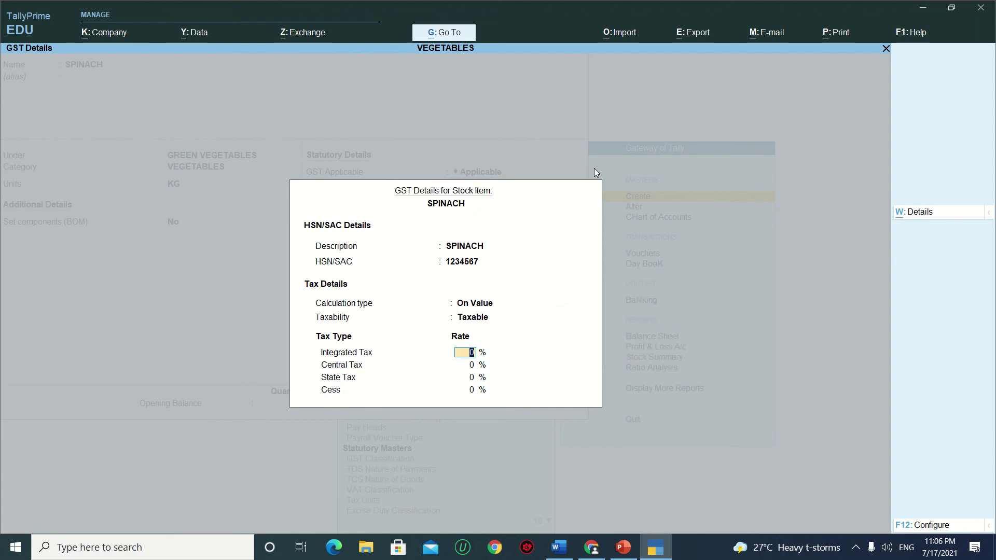
{"action": "key", "text": "alt+Tab"}
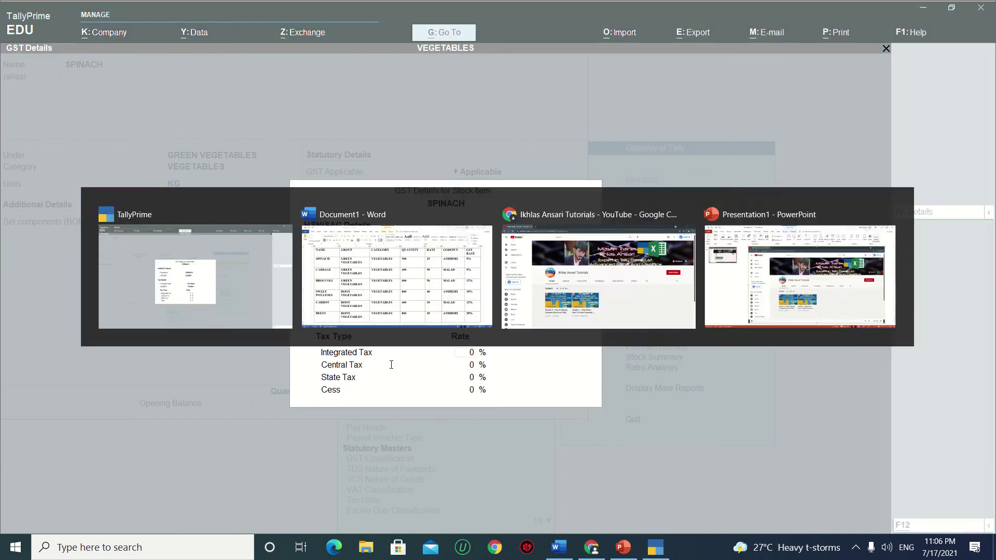
{"action": "key", "text": "alt+Tab"}
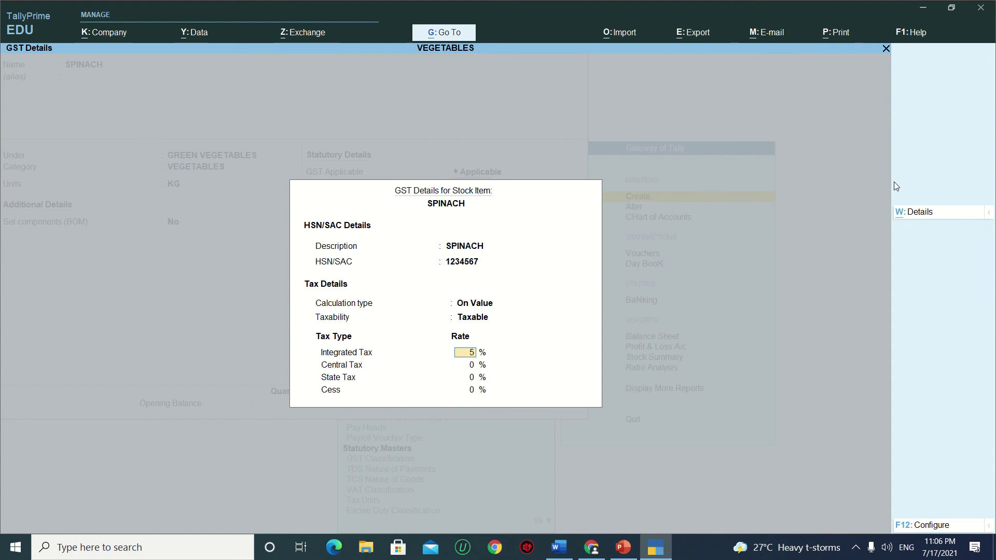
{"action": "type", "text": "5"}
{"action": "key", "text": "Return"}
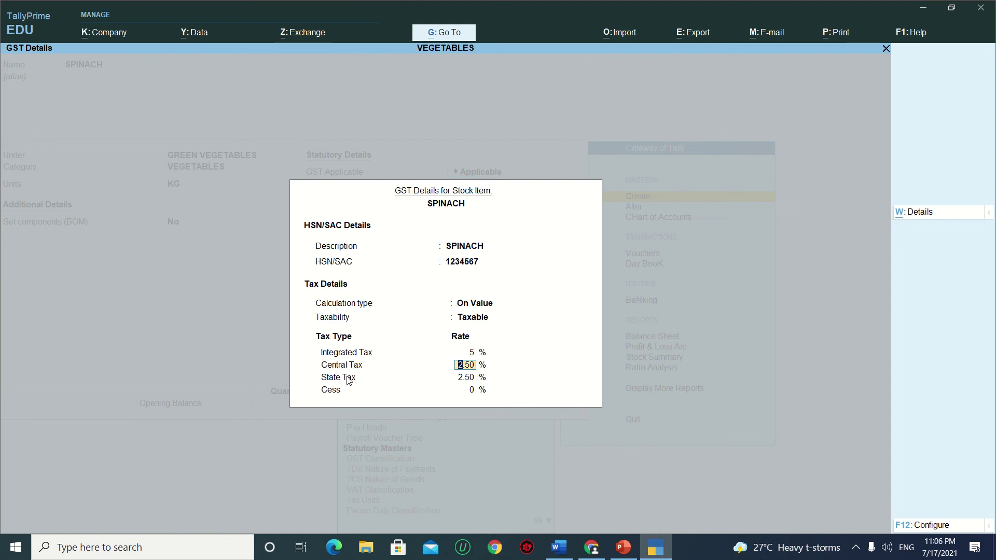
{"action": "left_click", "coordinate": [460, 353]}
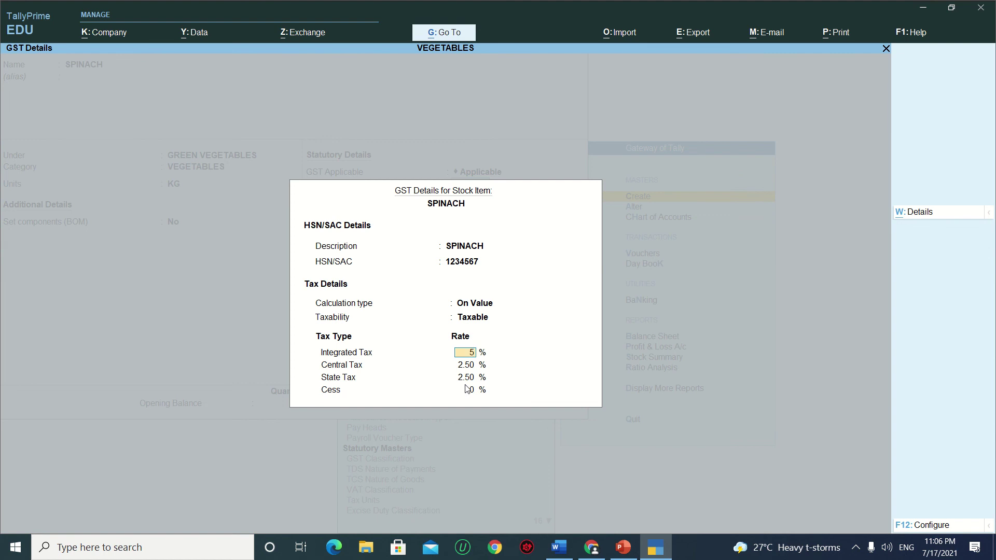
{"action": "key", "text": "Return"}
{"action": "key", "text": "Return"}
{"action": "key", "text": "Return"}
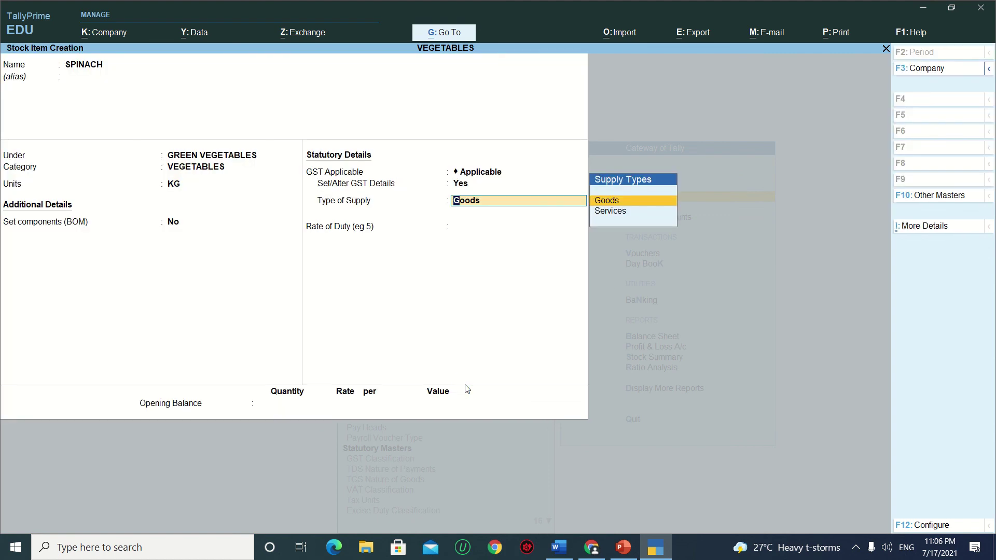
Keep the type of supply as Goods, and enter SPINACH's opening quantity of 500 KG from the Word stock table
{"action": "key", "text": "Return"}
{"action": "key", "text": "Return"}
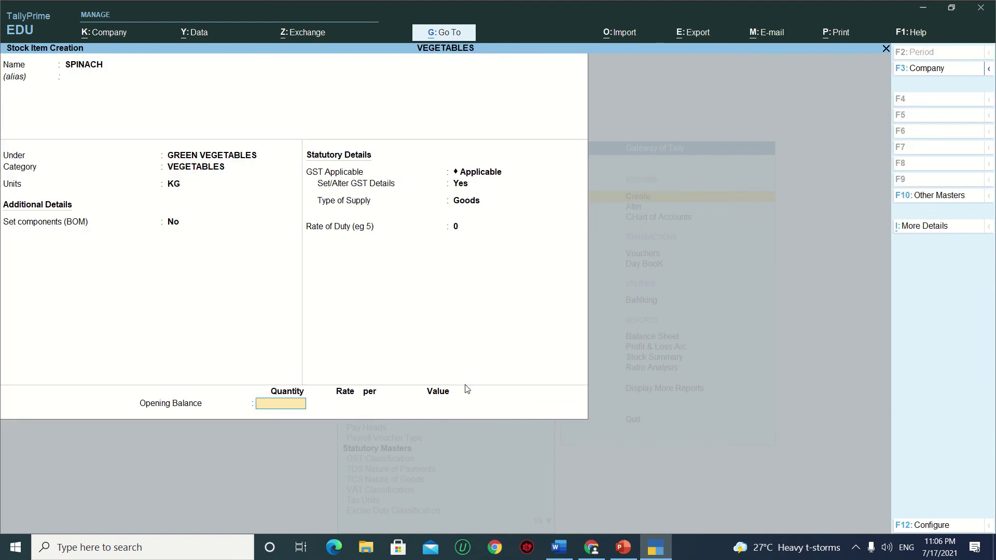
{"action": "key", "text": "alt+Tab"}
{"action": "key", "text": "alt+Tab"}
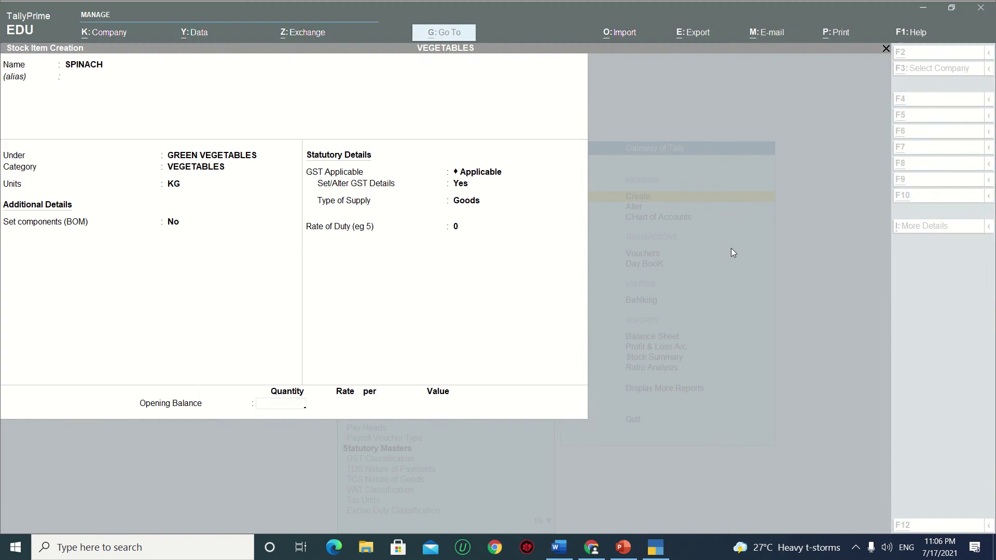
{"action": "type", "text": "500"}
{"action": "key", "text": "Return"}
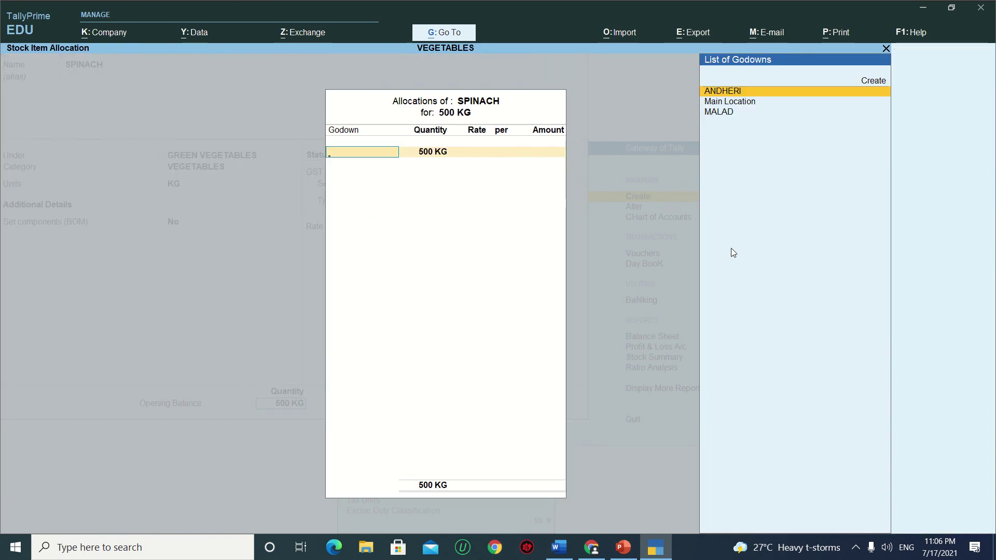
Allocate SPINACH's opening stock to the ANDHERI godown at a rate of 25 per KG from the Word table, and save the item
{"action": "key", "text": "alt+Tab"}
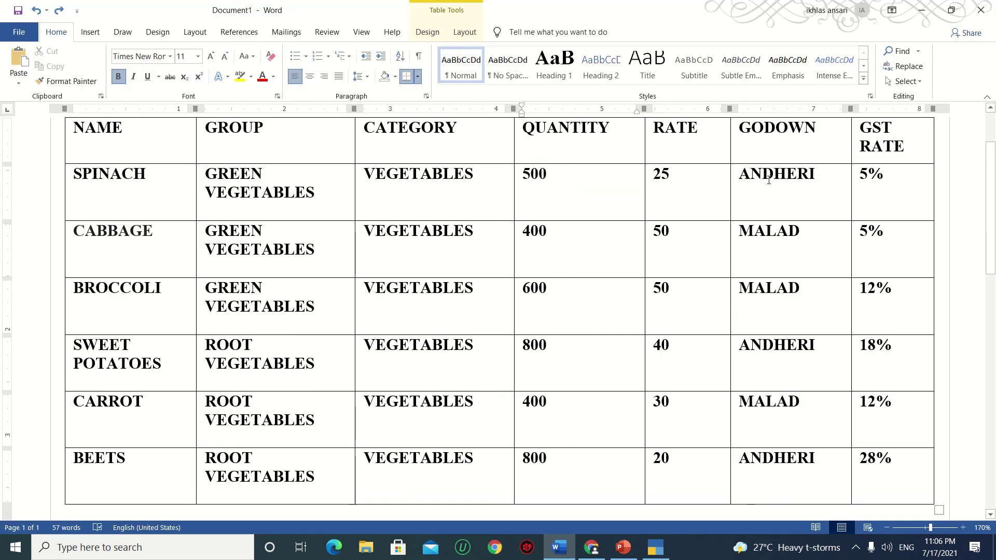
{"action": "key", "text": "alt+Tab"}
{"action": "key", "text": "Return"}
{"action": "key", "text": "Return"}
{"action": "key", "text": "alt+Tab"}
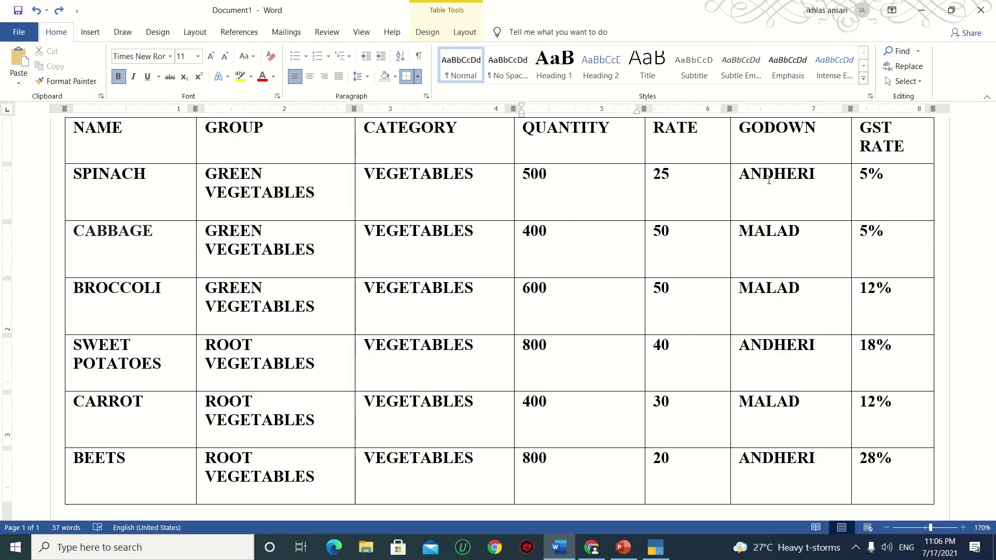
{"action": "key", "text": "alt+Tab"}
{"action": "type", "text": "25"}
{"action": "key", "text": "Return"}
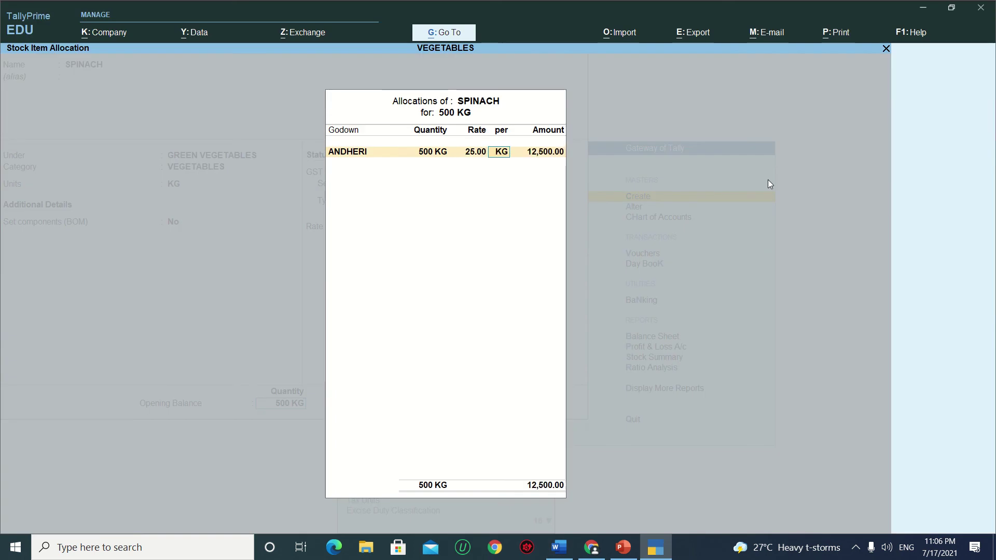
{"action": "key", "text": "Return"}
{"action": "key", "text": "Return"}
{"action": "key", "text": "Return"}
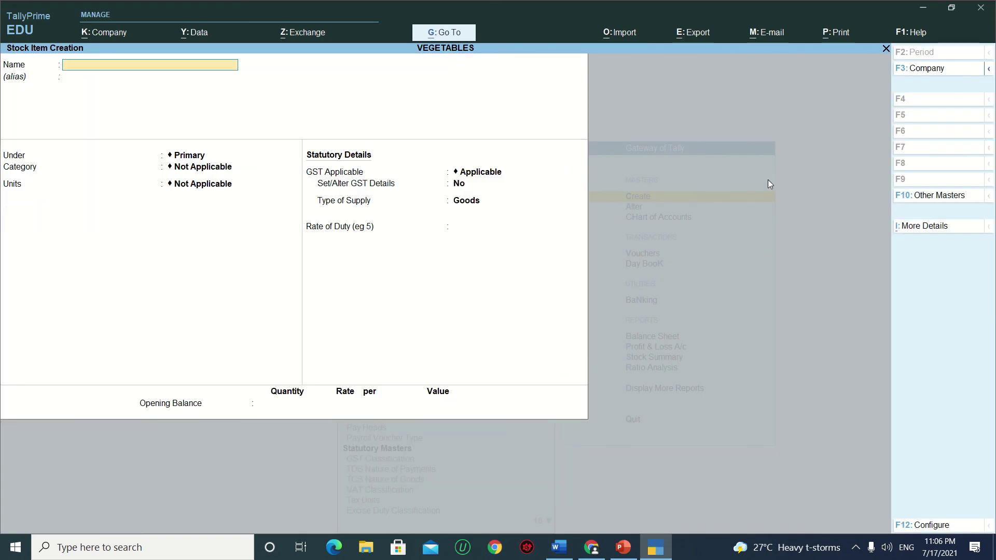
Look up the carrot row in the Word stock table, name the new stock item CARROT, and place it under ROOT VEGETABLES
{"action": "key", "text": "alt+Tab"}
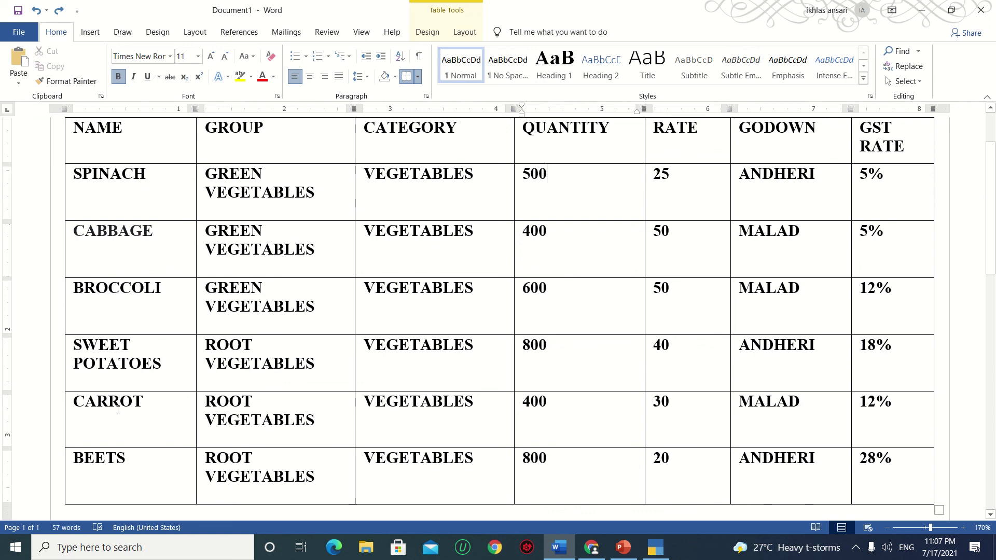
{"action": "key", "text": "alt+Tab"}
{"action": "type", "text": "CARR"}
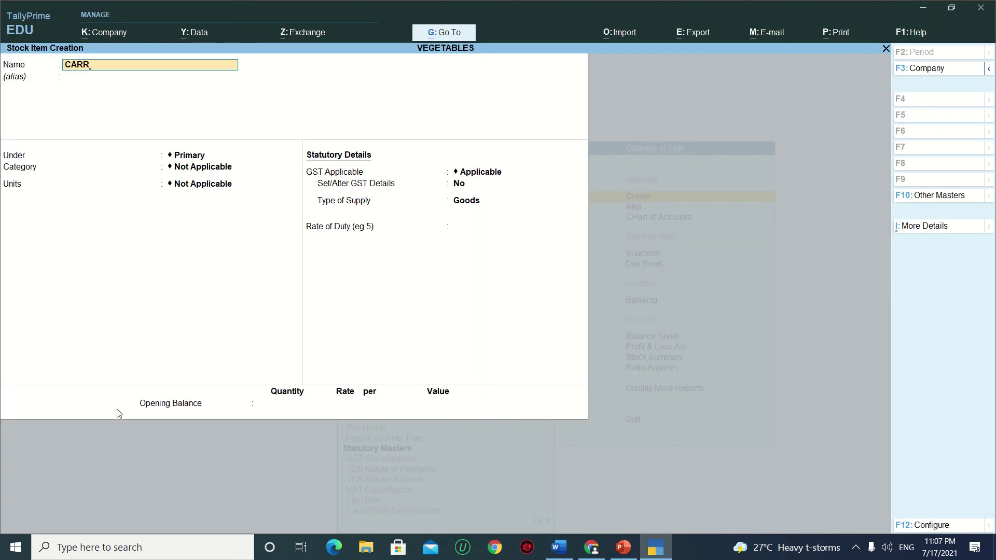
{"action": "type", "text": "OT"}
{"action": "key", "text": "Return"}
{"action": "key", "text": "Return"}
{"action": "key", "text": "Return"}
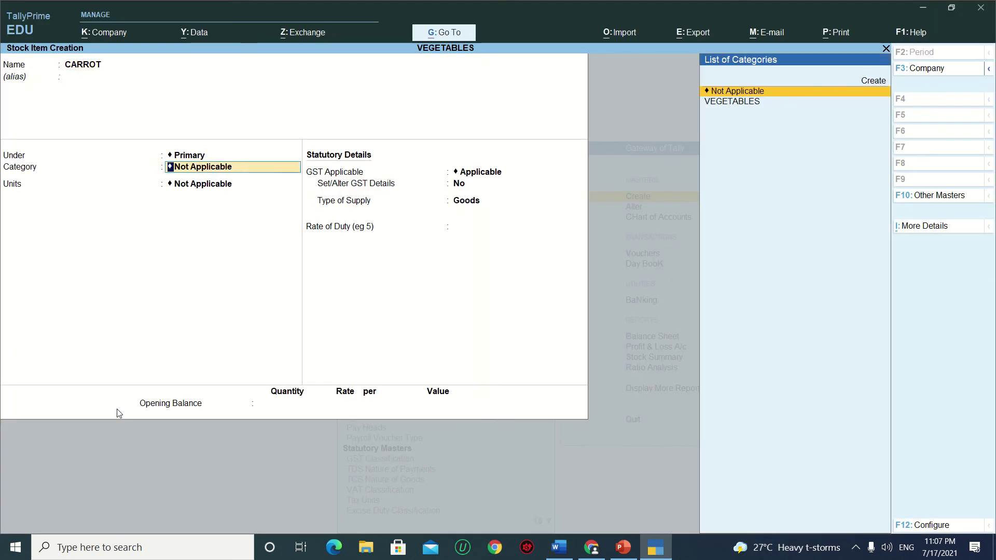
{"action": "key", "text": "BackSpace"}
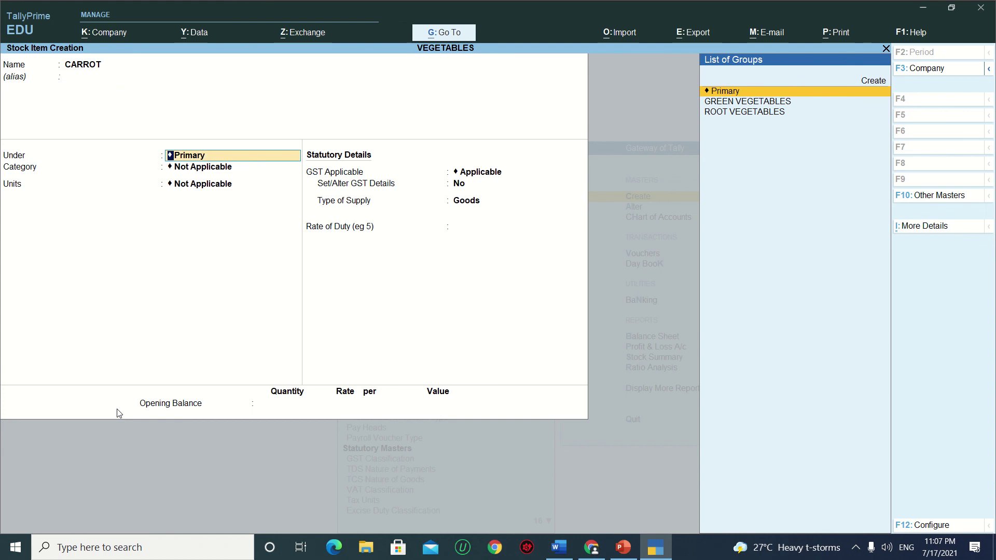
{"action": "key", "text": "Down"}
{"action": "key", "text": "Down"}
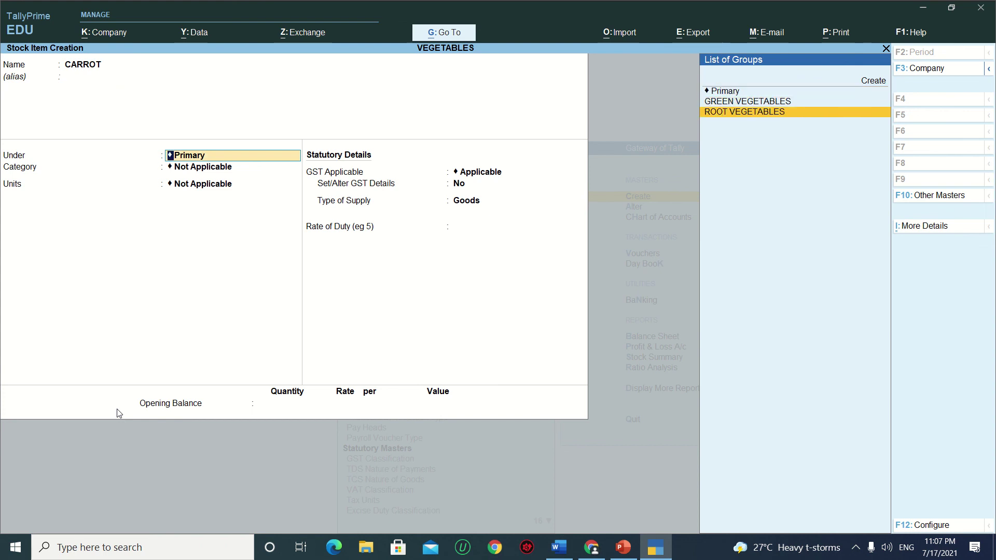
{"action": "key", "text": "Return"}
Assign the stock category VEGETABLES and the unit KG to CARROT
{"action": "key", "text": "Down"}
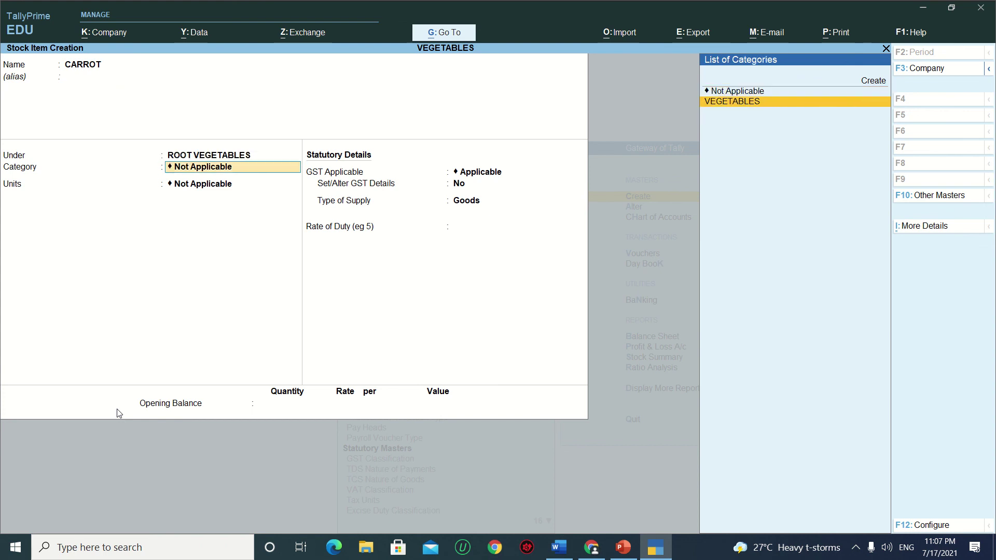
{"action": "key", "text": "Return"}
{"action": "key", "text": "Down"}
{"action": "key", "text": "Return"}
{"action": "key", "text": "Return"}
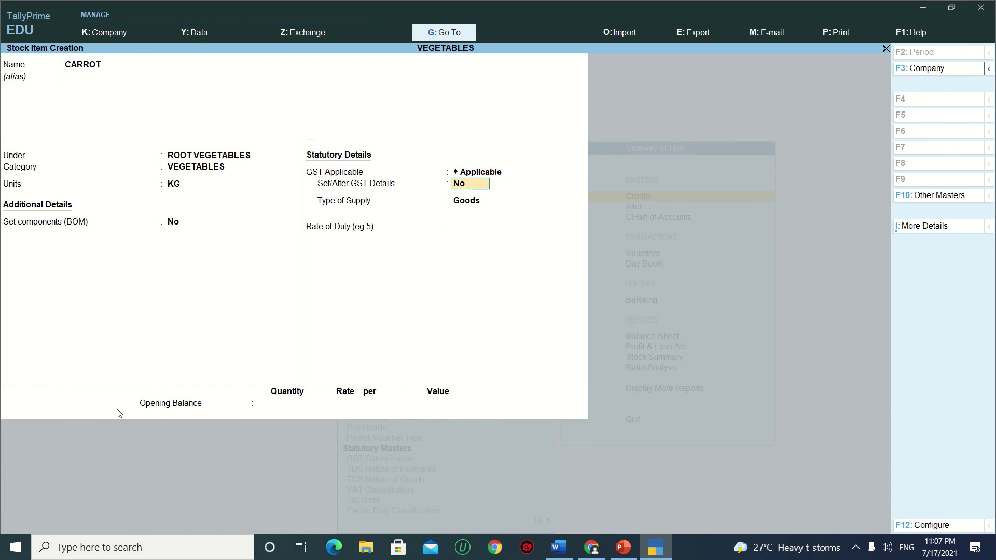
Set Set/Alter GST Details to Yes for CARROT, and enter the description CARROT and HSN/SAC 1234567
{"action": "key", "text": "y"}
{"action": "key", "text": "Return"}
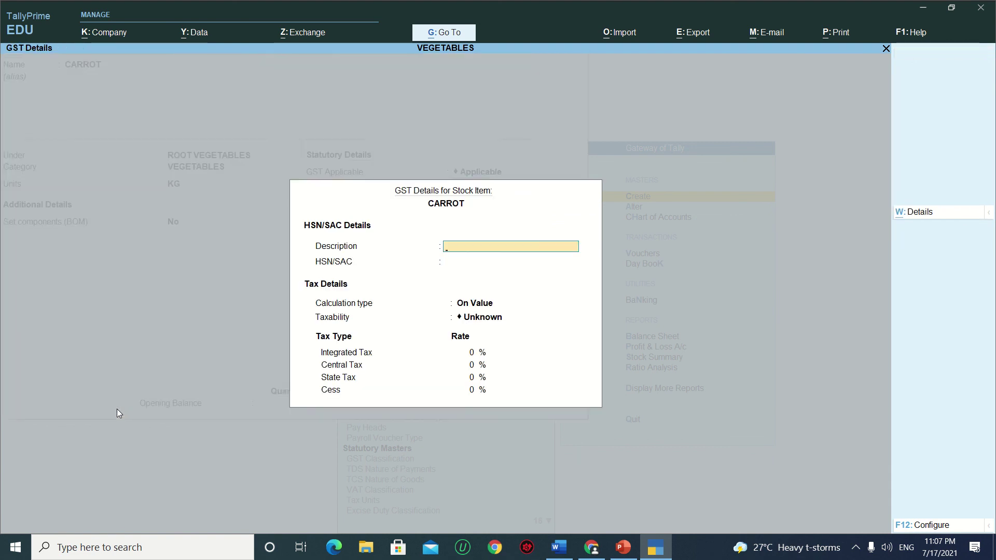
{"action": "type", "text": "CARROT"}
{"action": "key", "text": "Return"}
{"action": "type", "text": "12"}
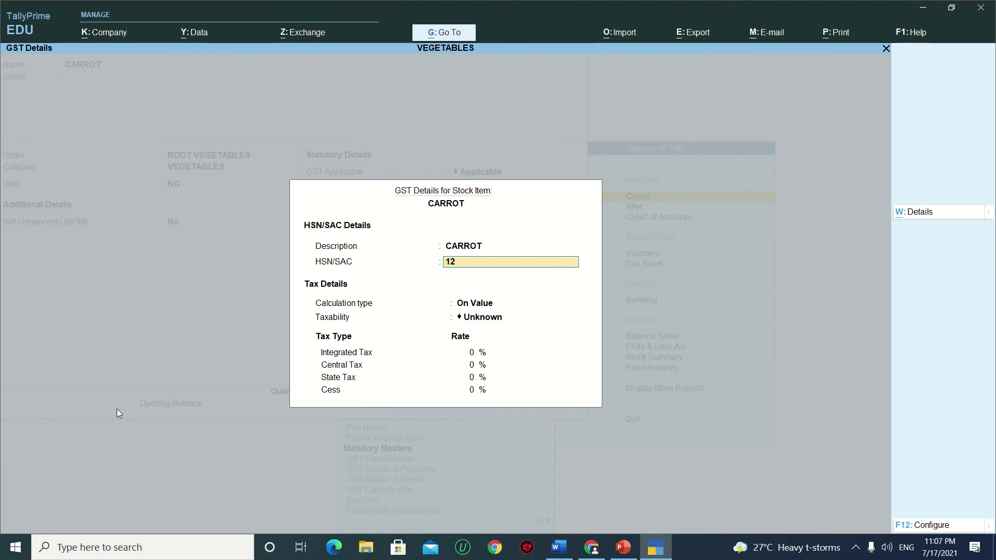
{"action": "type", "text": "34567"}
{"action": "key", "text": "Return"}
Set the taxability to Taxable in CARROT's GST details, leaving the calculation type as On Value
{"action": "key", "text": "Return"}
{"action": "key", "text": "Down"}
{"action": "key", "text": "Down"}
{"action": "key", "text": "Down"}
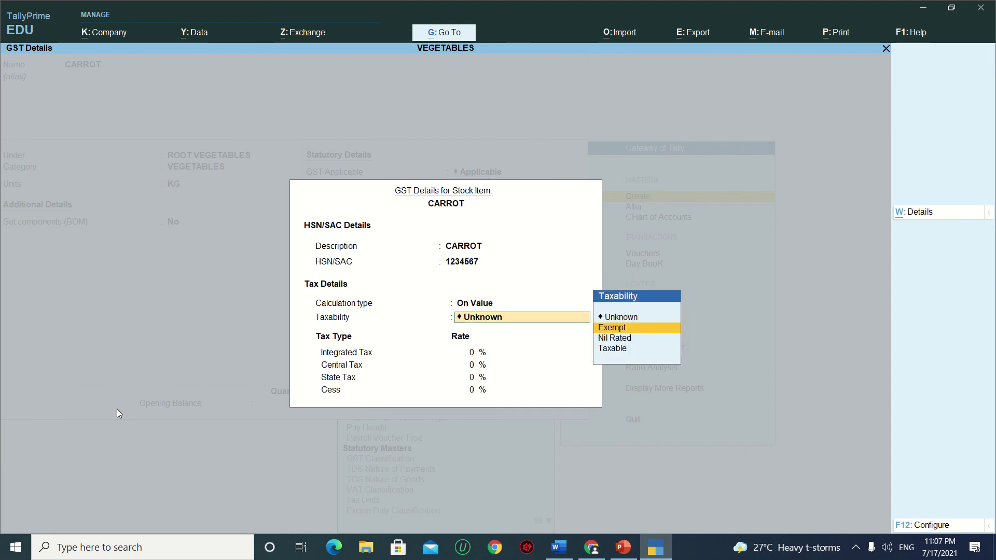
{"action": "key", "text": "Return"}
Look up CARROT's GST rate in the Word table, set Integrated Tax to 12%, and accept the remaining GST details
{"action": "key", "text": "alt+Tab"}
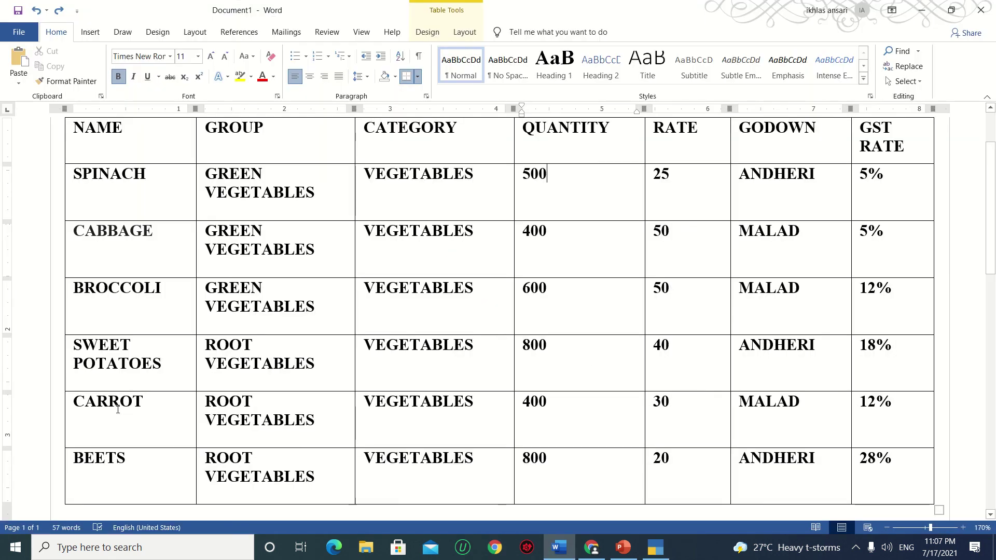
{"action": "key", "text": "alt+Tab"}
{"action": "type", "text": "12"}
{"action": "key", "text": "Return"}
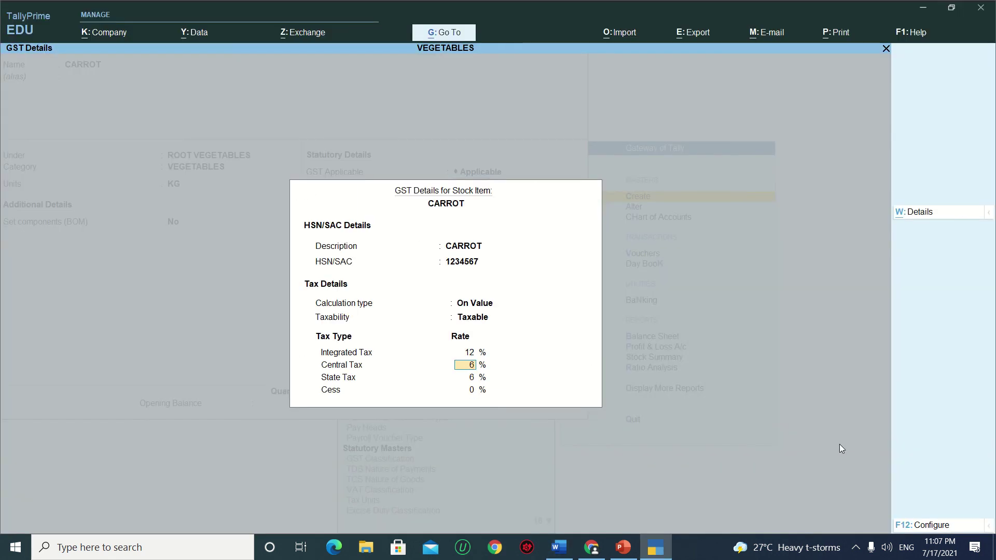
{"action": "key", "text": "Return"}
{"action": "key", "text": "Return"}
{"action": "key", "text": "Return"}
{"action": "key", "text": "Return"}
{"action": "key", "text": "Return"}
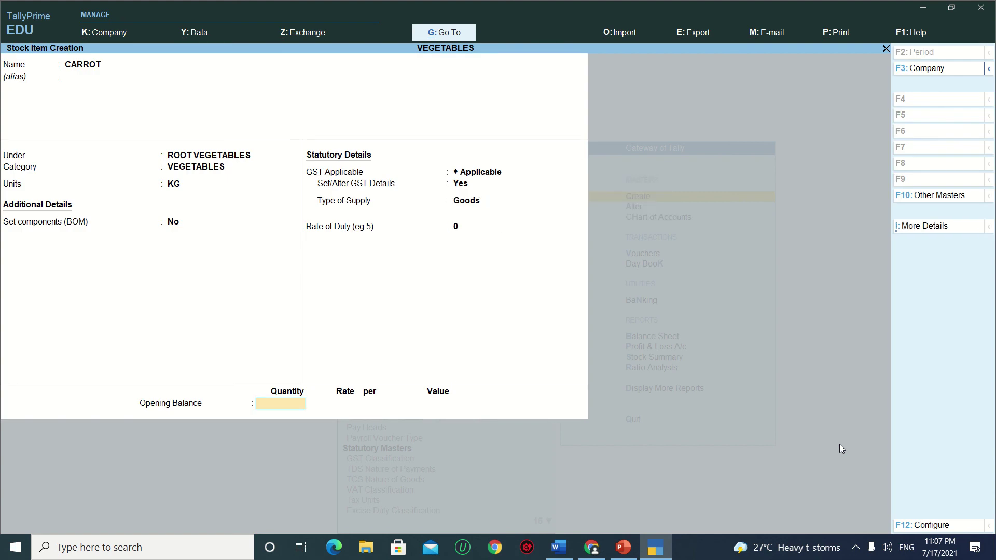
Look up CARROT's quantity in the Word table and enter an opening balance of 400 KG
{"action": "key", "text": "alt+Tab"}
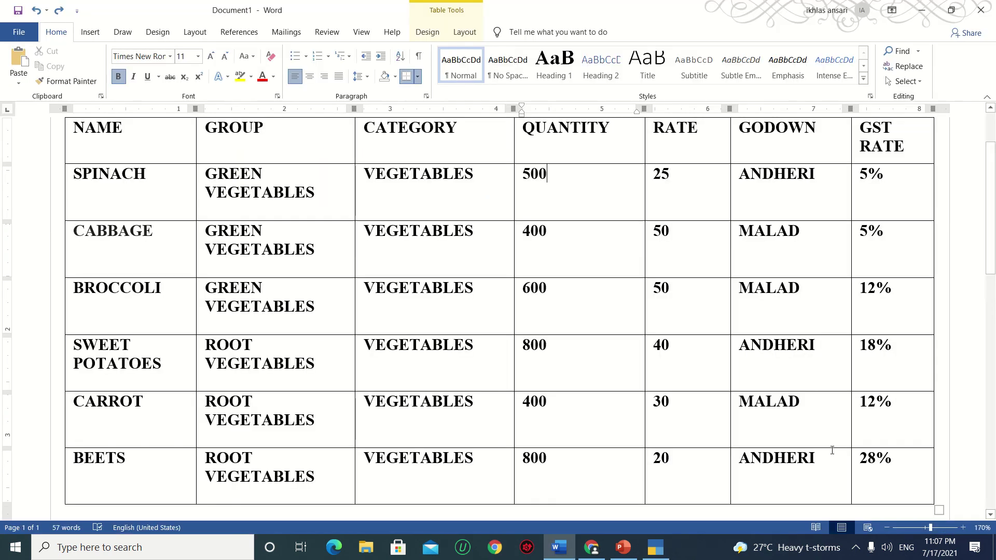
{"action": "key", "text": "alt+Tab"}
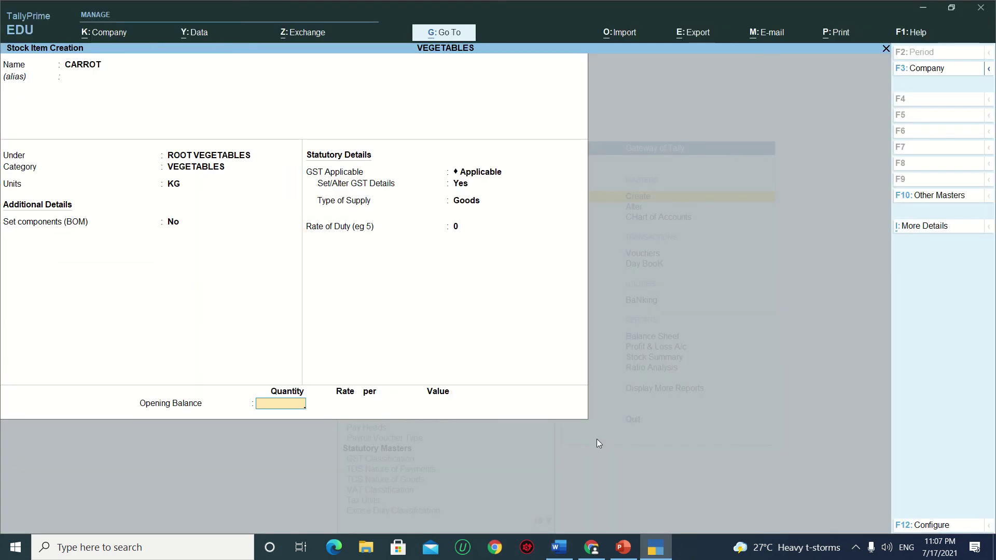
{"action": "type", "text": "400"}
{"action": "key", "text": "Return"}
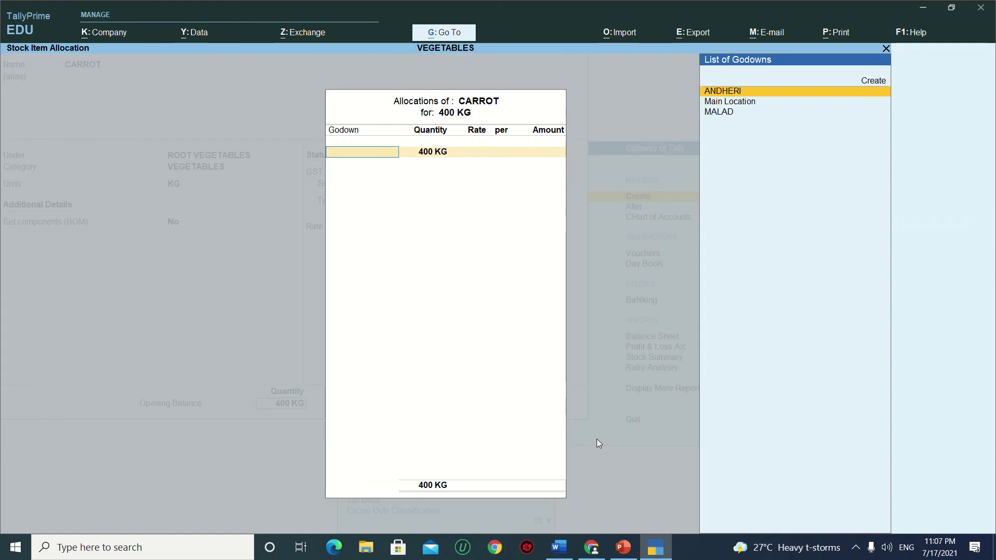
Check CARROT's godown in the Word table and allocate the whole opening quantity to MALAD
{"action": "key", "text": "alt+Tab"}
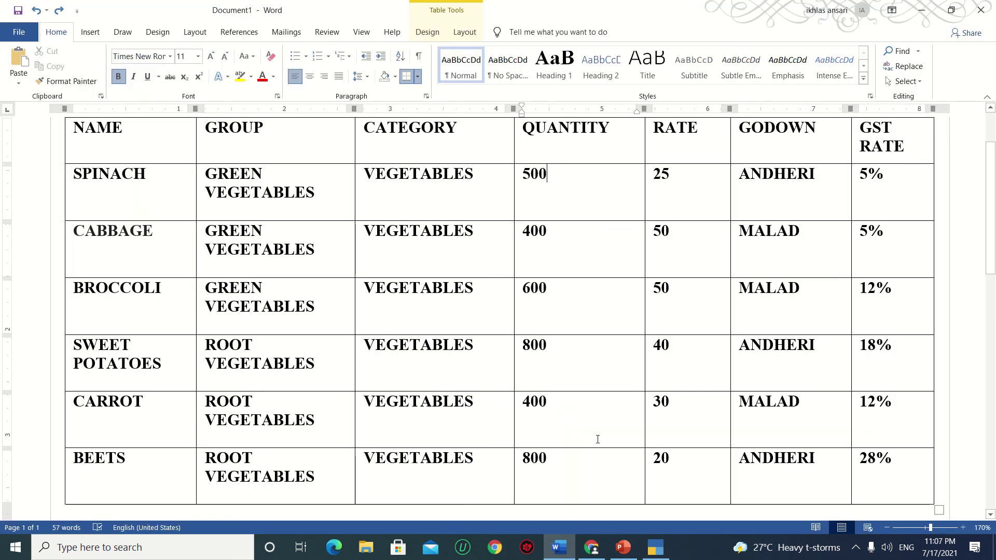
{"action": "key", "text": "alt+Tab"}
{"action": "key", "text": "Down"}
{"action": "key", "text": "Down"}
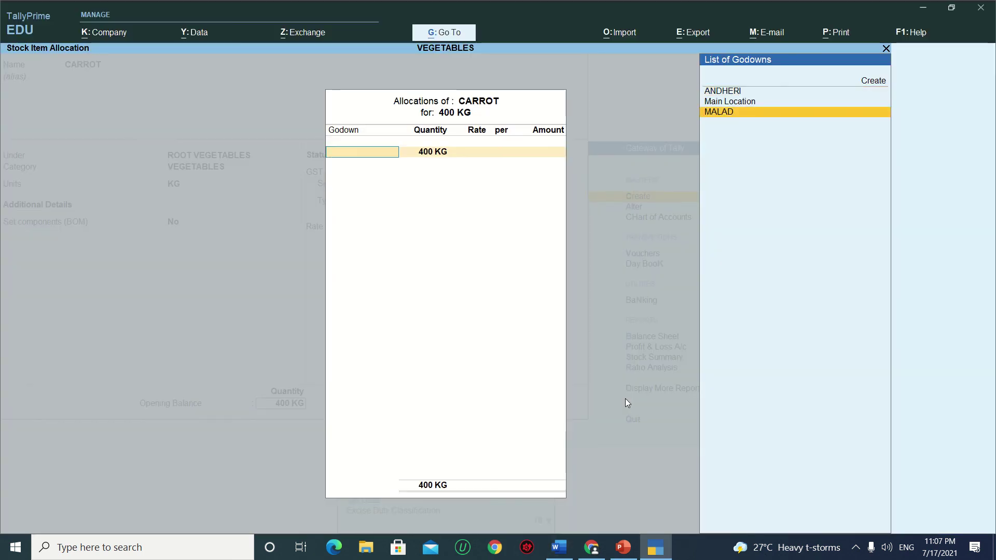
{"action": "key", "text": "Return"}
{"action": "key", "text": "Return"}
Enter a rate of 30 per KG from the Word table for CARROT's allocation, save the item, and return to the Gateway of Tally
{"action": "key", "text": "alt+Tab"}
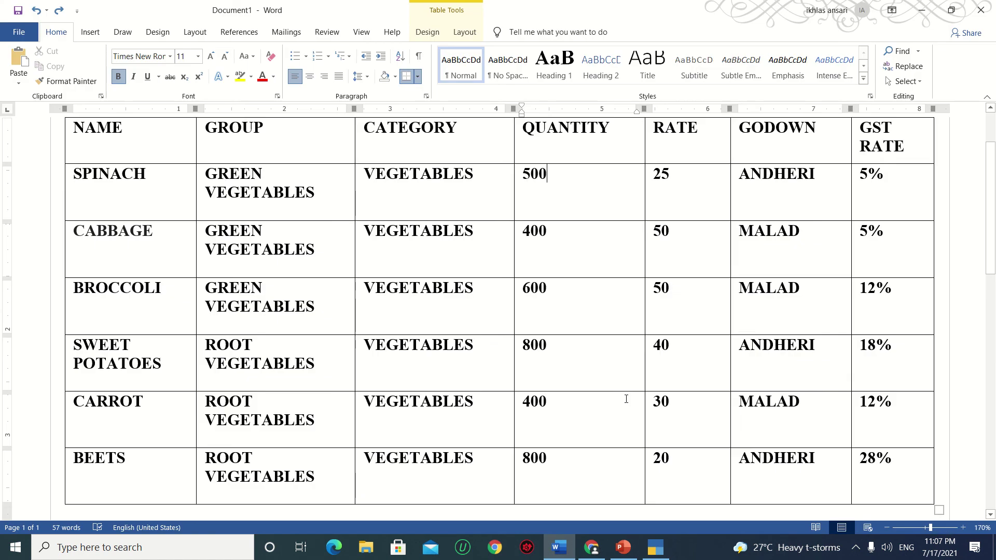
{"action": "key", "text": "alt+Tab"}
{"action": "type", "text": "30"}
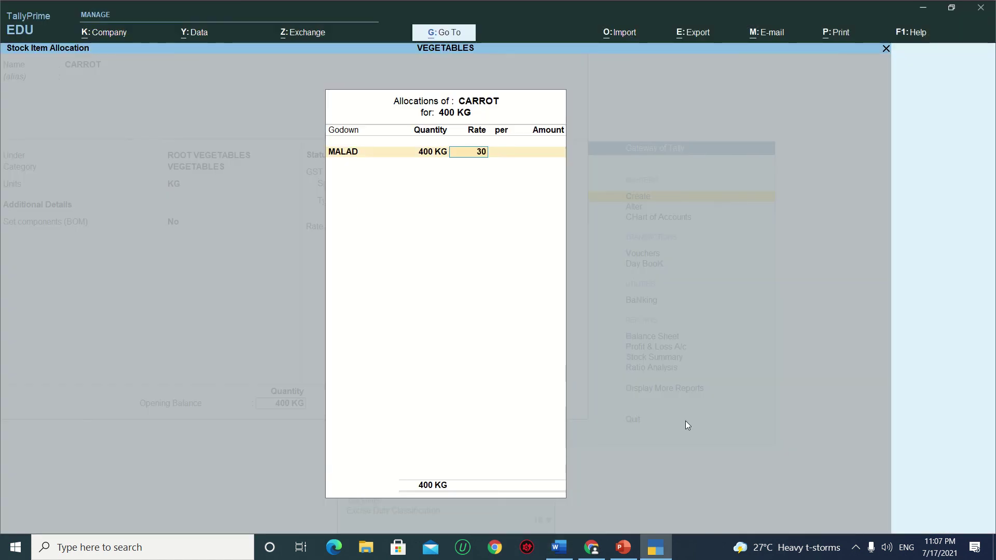
{"action": "key", "text": "Return"}
{"action": "key", "text": "Return"}
{"action": "key", "text": "Return"}
{"action": "key", "text": "Return"}
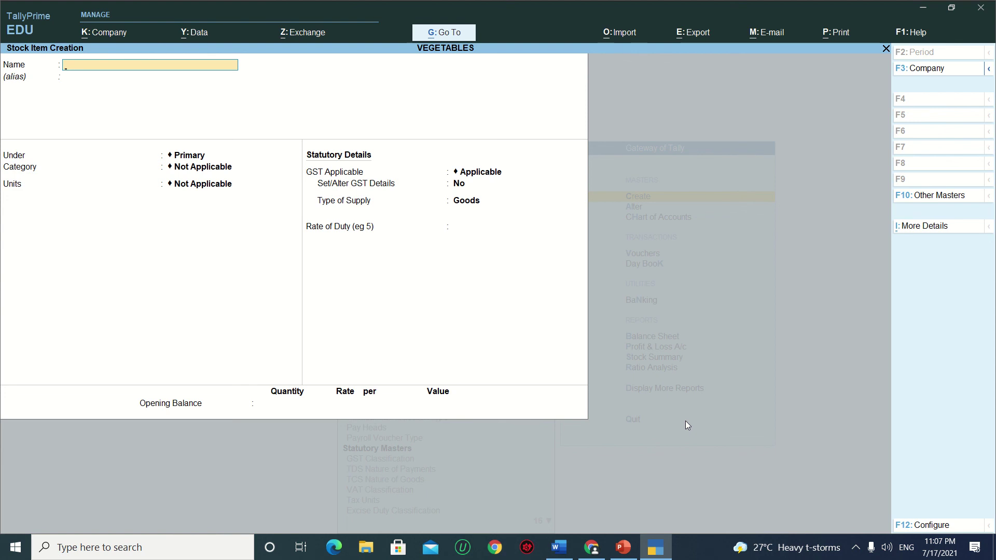
{"action": "key", "text": "Escape"}
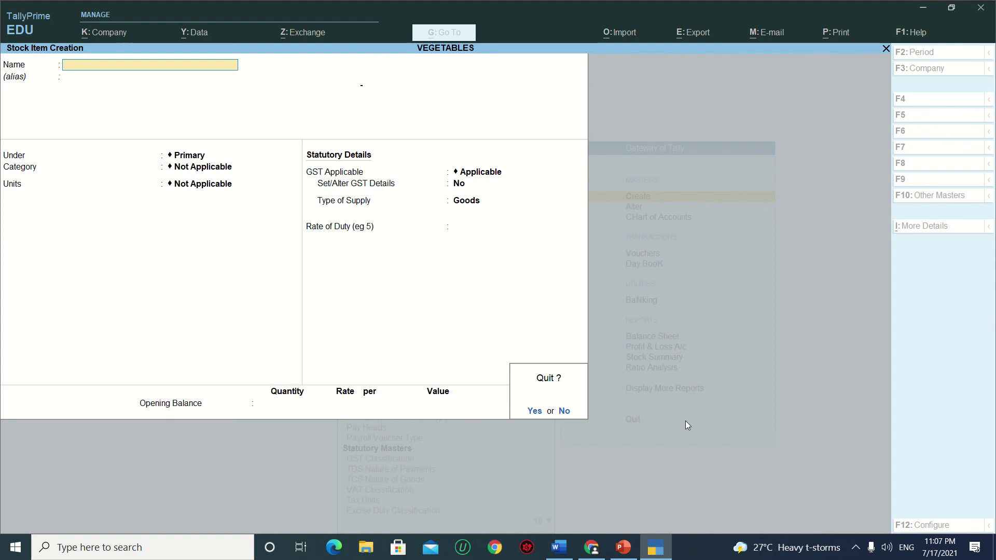
{"action": "key", "text": "y"}
{"action": "key", "text": "Escape"}
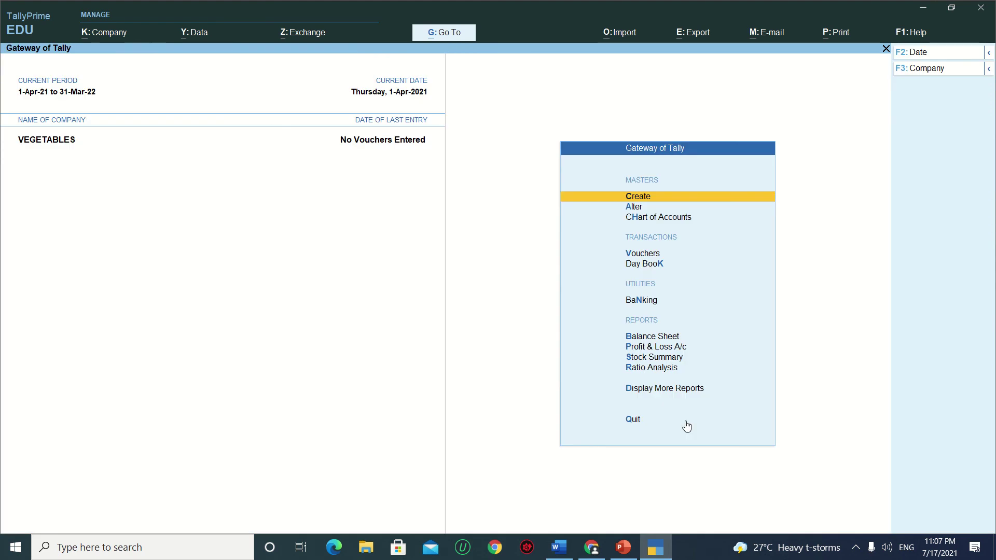
Review the Stock Summary, drilling into GREEN VEGETABLES and ROOT VEGETABLES to examine the closing balances of their items
{"action": "left_click", "coordinate": [638, 358]}
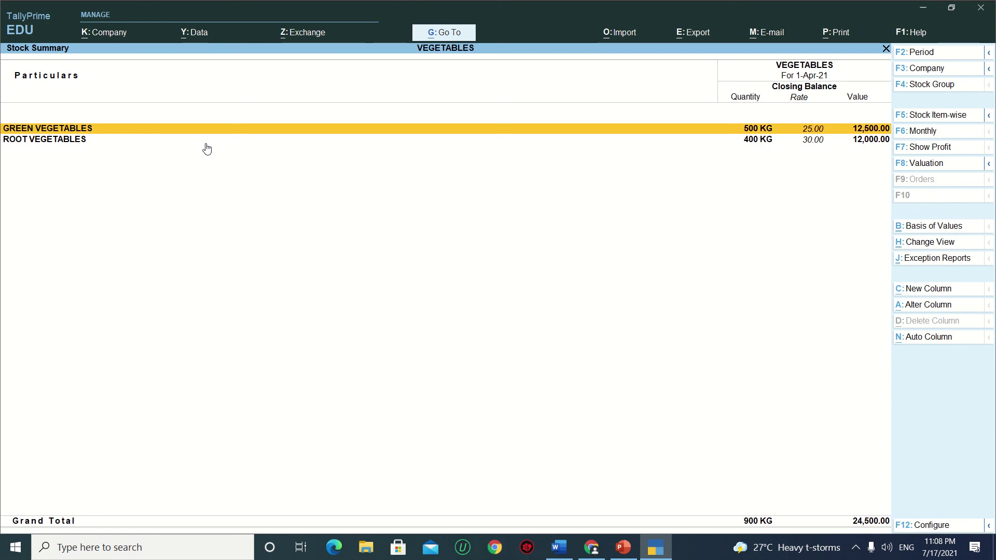
{"action": "key", "text": "Return"}
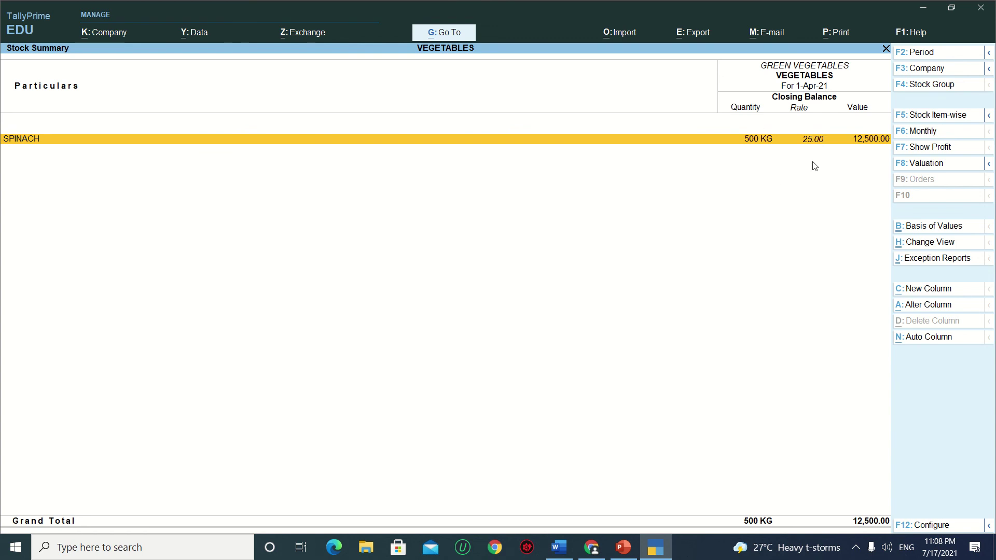
{"action": "key", "text": "Escape"}
{"action": "key", "text": "Down"}
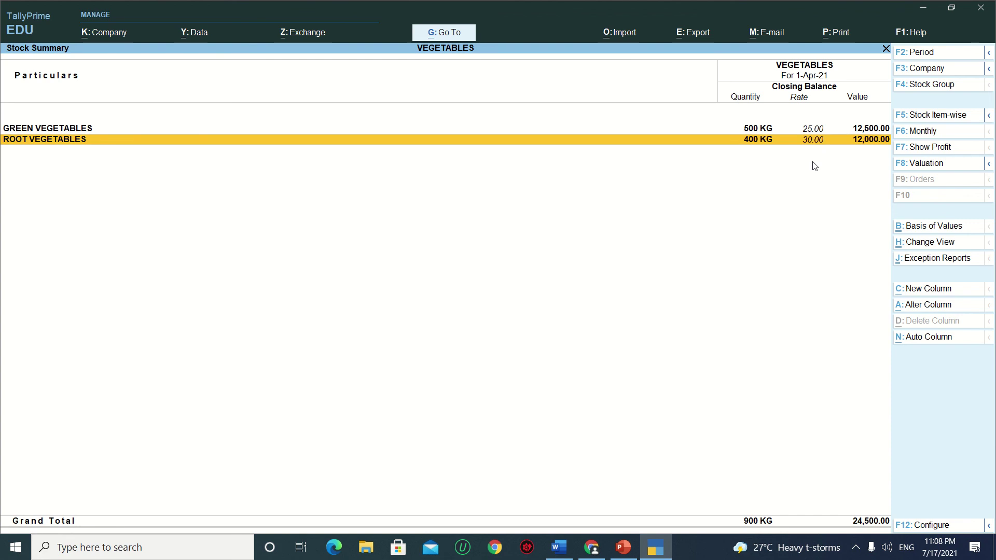
{"action": "key", "text": "Return"}
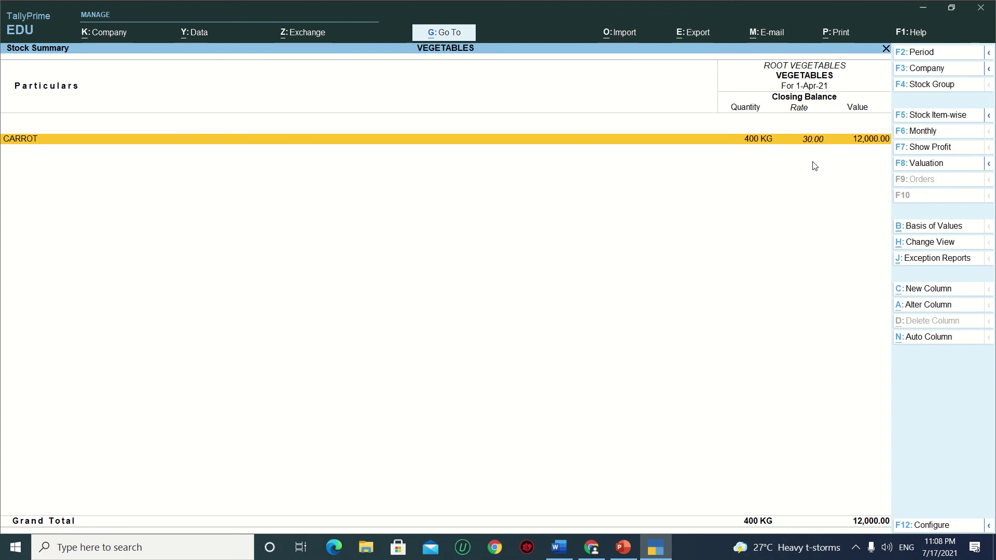
{"action": "key", "text": "Escape"}
{"action": "key", "text": "Escape"}
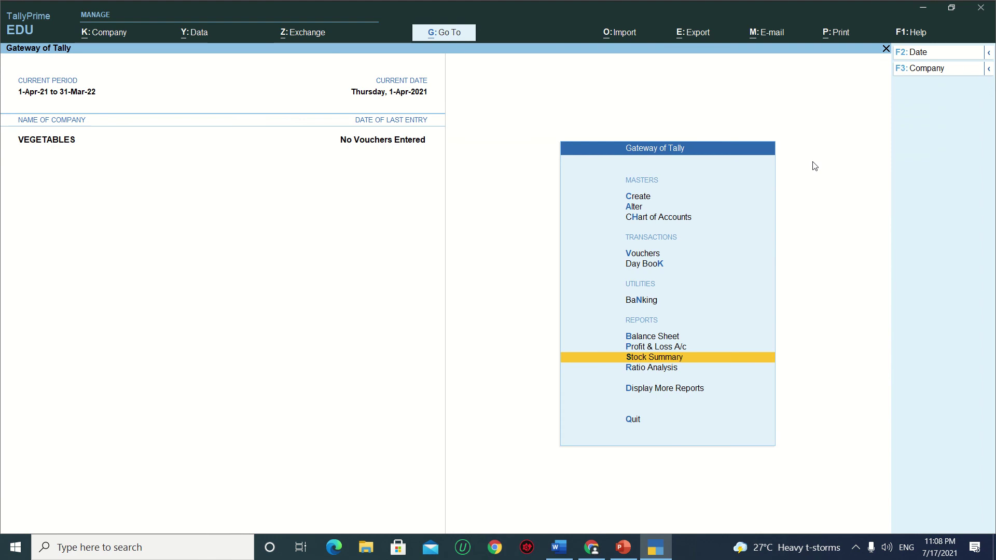
Open the Stock Query report from the Stock Item Reports group
{"action": "mouse_move", "coordinate": [563, 14]}
{"action": "left_click", "coordinate": [442, 34]}
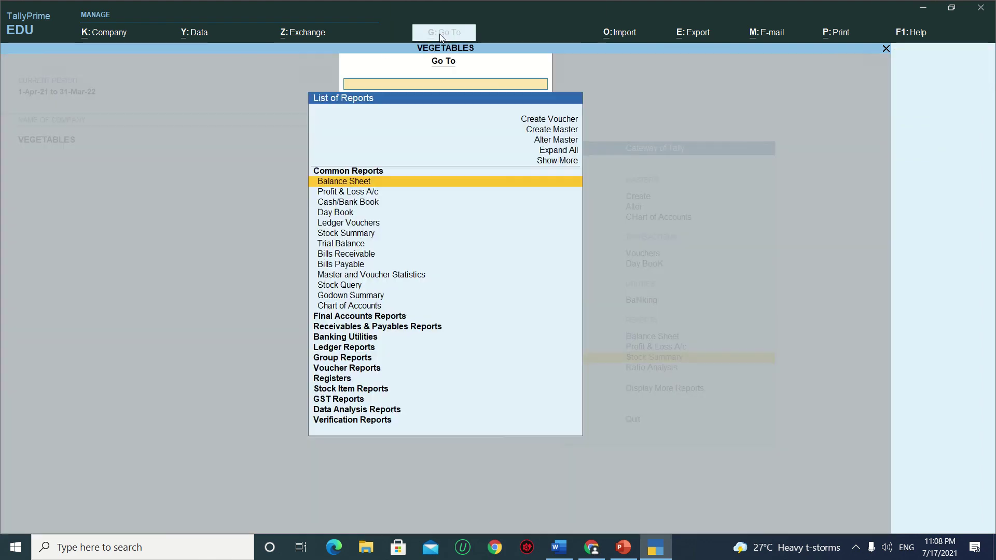
{"action": "left_click", "coordinate": [351, 390]}
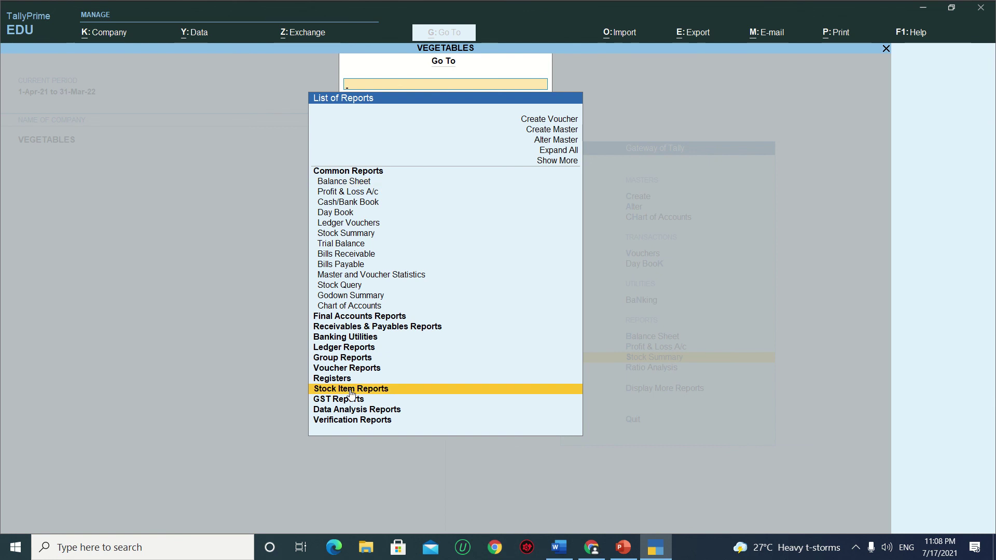
{"action": "left_click", "coordinate": [351, 390]}
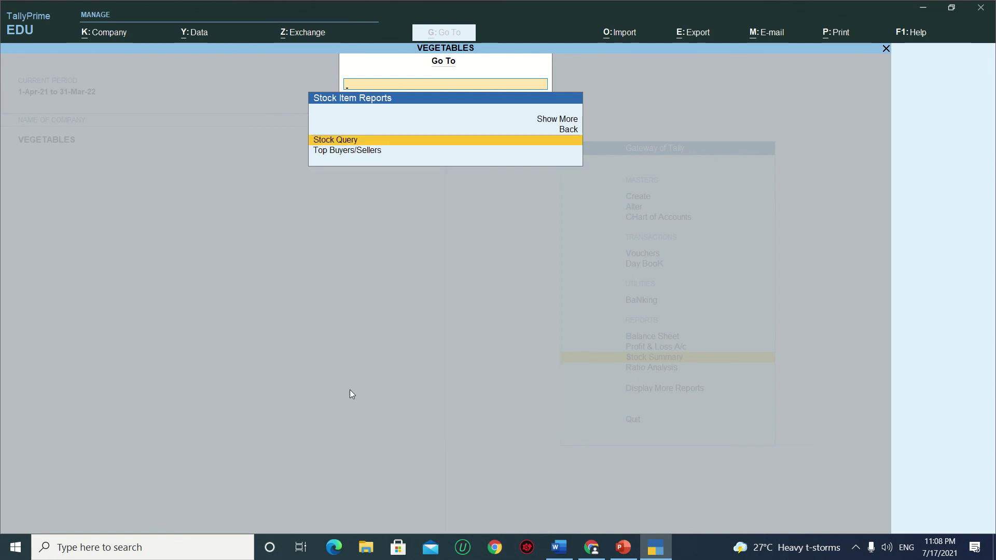
{"action": "key", "text": "Return"}
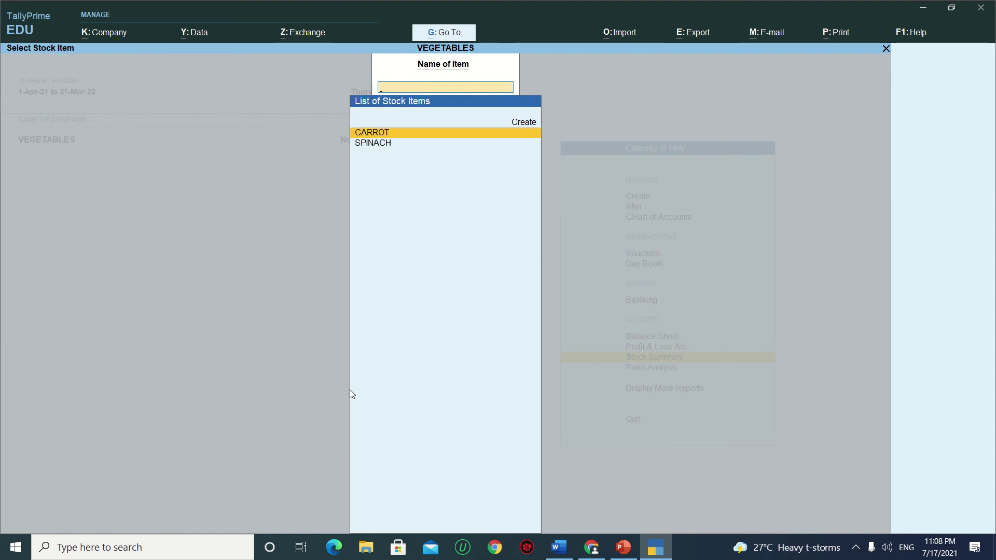
Examine the Stock Query for SPINACH, including its godown details and items of the same category, and close the report
{"action": "key", "text": "Down"}
{"action": "key", "text": "Up"}
{"action": "key", "text": "Down"}
{"action": "key", "text": "Up"}
{"action": "key", "text": "Down"}
{"action": "key", "text": "Return"}
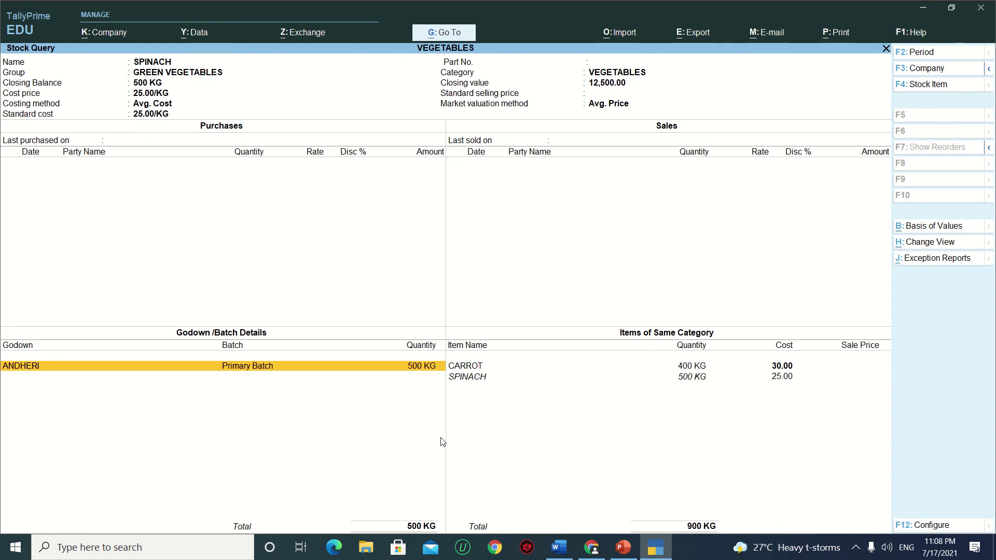
{"action": "key", "text": "Escape"}
{"action": "key", "text": "Escape"}
{"action": "key", "text": "Escape"}
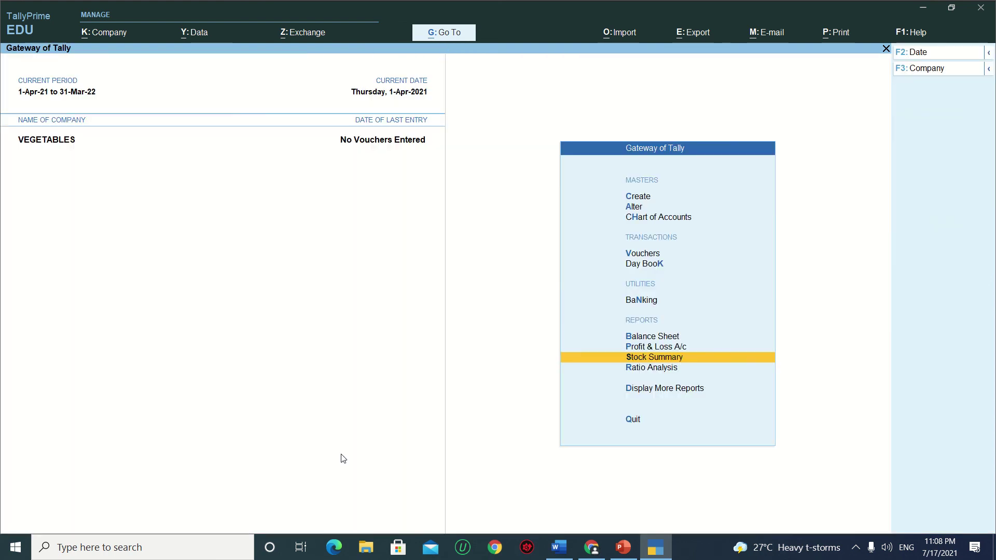
Open the Inventory Books among the additional display reports
{"action": "key", "text": "Home"}
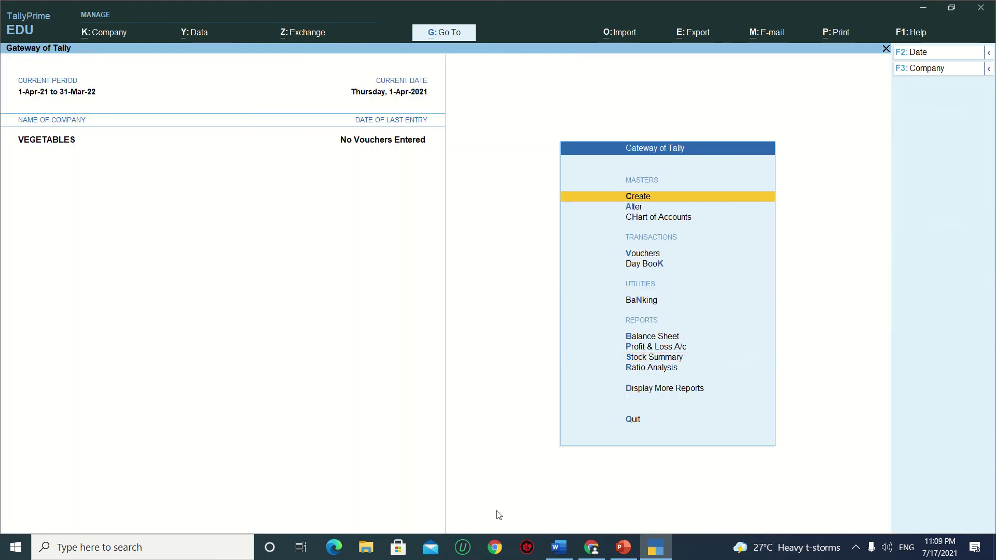
{"action": "key", "text": "Down"}
{"action": "key", "text": "Down"}
{"action": "key", "text": "Down"}
{"action": "key", "text": "Down"}
{"action": "key", "text": "Down"}
{"action": "key", "text": "Down"}
{"action": "key", "text": "Down"}
{"action": "key", "text": "Down"}
{"action": "key", "text": "Down"}
{"action": "key", "text": "Down"}
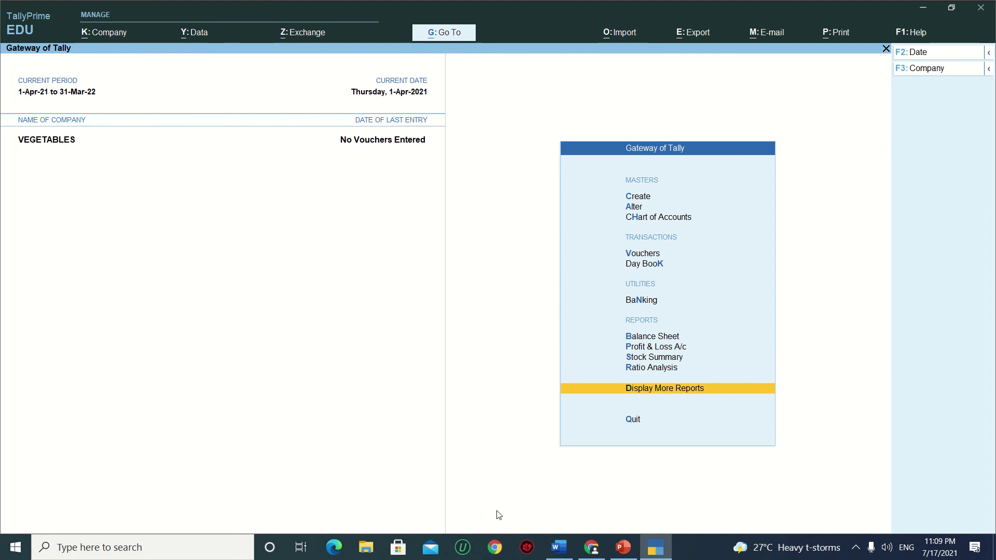
{"action": "key", "text": "Return"}
{"action": "key", "text": "Down"}
{"action": "key", "text": "Down"}
{"action": "key", "text": "Down"}
{"action": "key", "text": "Down"}
{"action": "key", "text": "Down"}
{"action": "key", "text": "Down"}
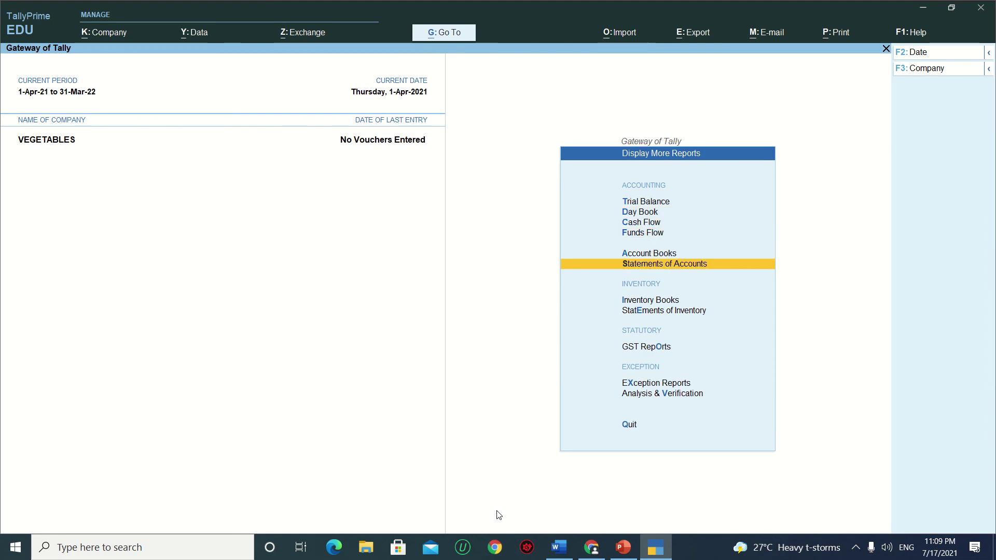
{"action": "key", "text": "Return"}
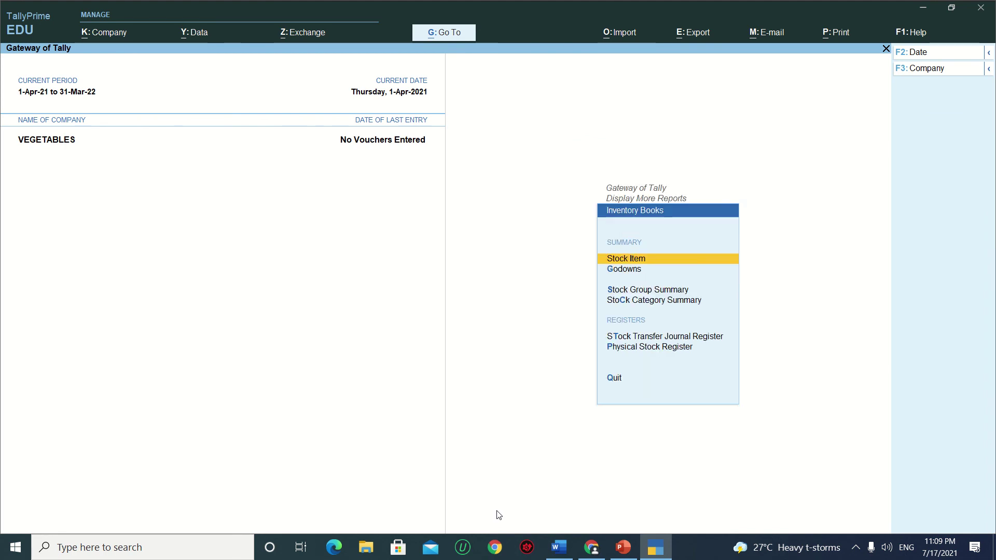
Examine the Godown Summary for ANDHERI, drill into GREEN VEGETABLES for item details, and return to the Gateway of Tally
{"action": "key", "text": "Down"}
{"action": "key", "text": "Return"}
{"action": "key", "text": "Down"}
{"action": "key", "text": "Down"}
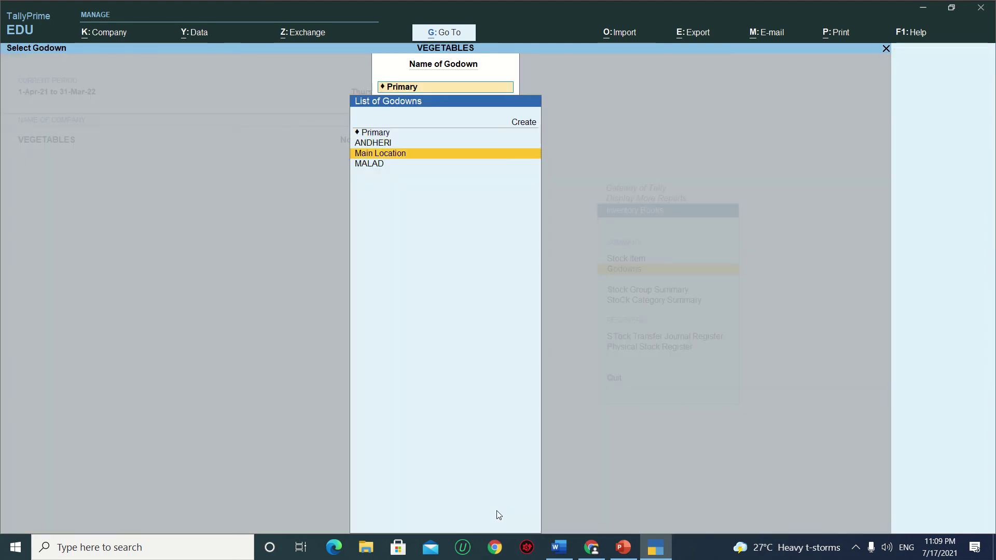
{"action": "key", "text": "Up"}
{"action": "key", "text": "Return"}
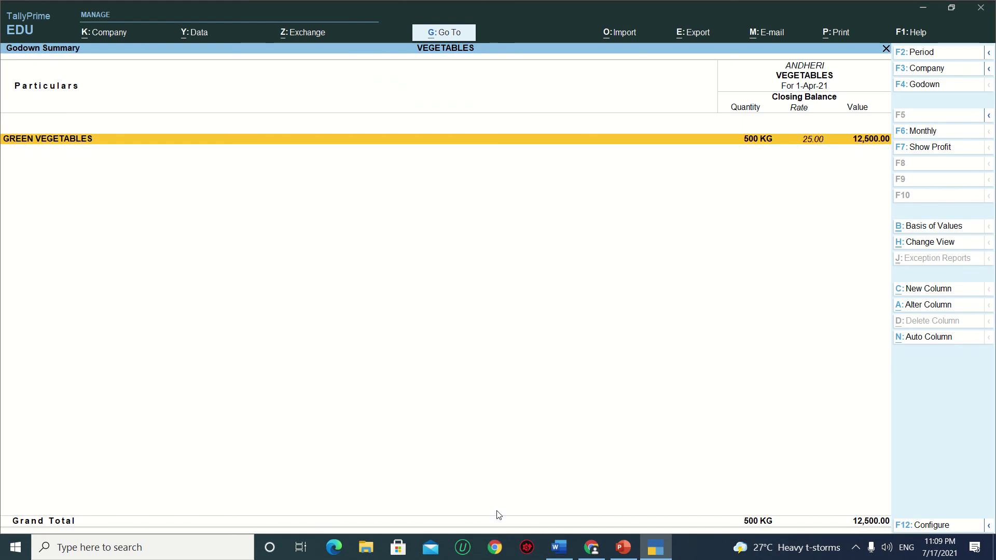
{"action": "key", "text": "Return"}
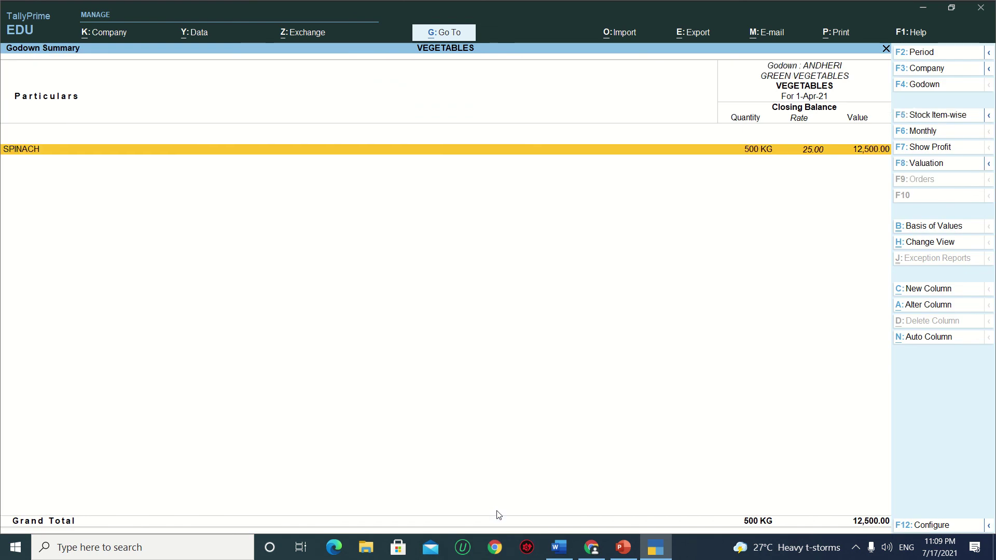
{"action": "key", "text": "Escape"}
{"action": "key", "text": "Escape"}
{"action": "key", "text": "Escape"}
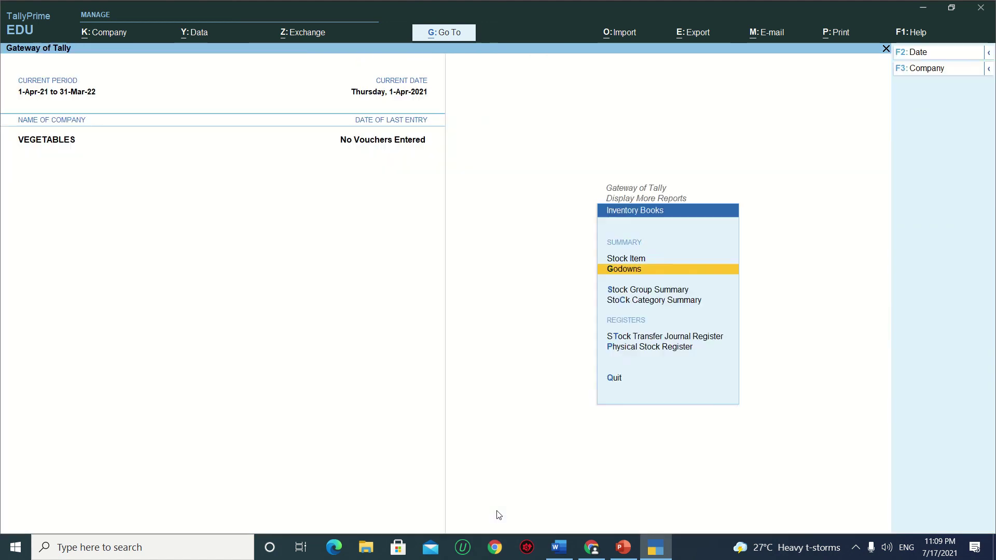
{"action": "key", "text": "Escape"}
{"action": "key", "text": "Escape"}
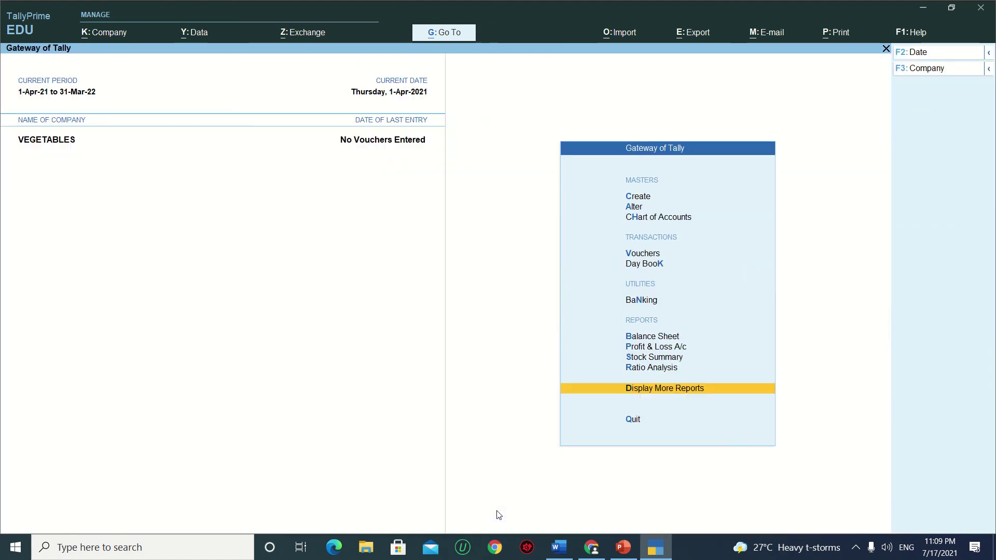